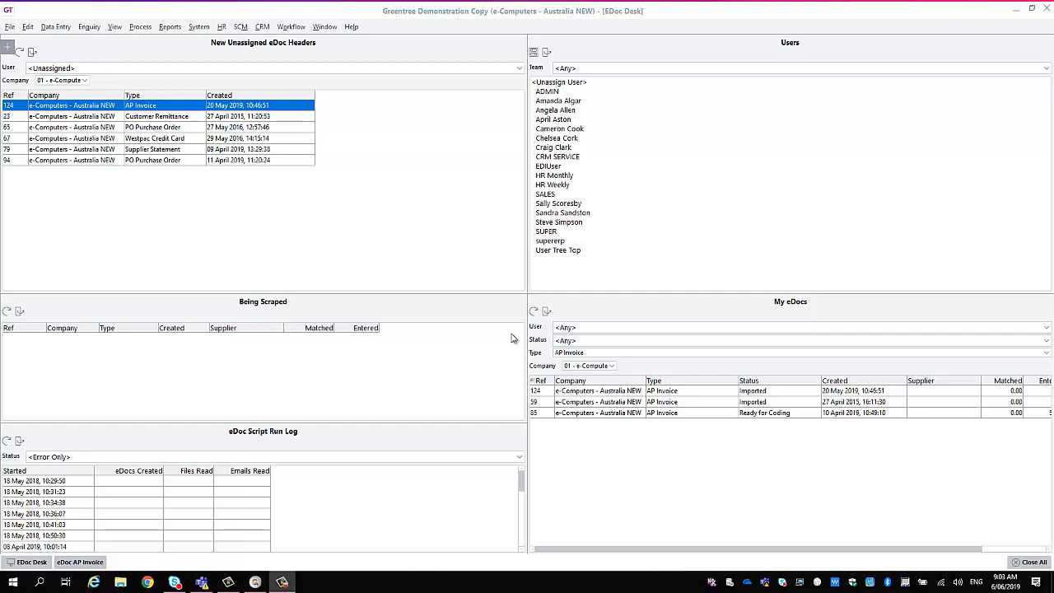
Open the unassigned AP Invoice eDoc 124 in a maximized window and set its invoice reference to 335777.
double_click(161, 107)
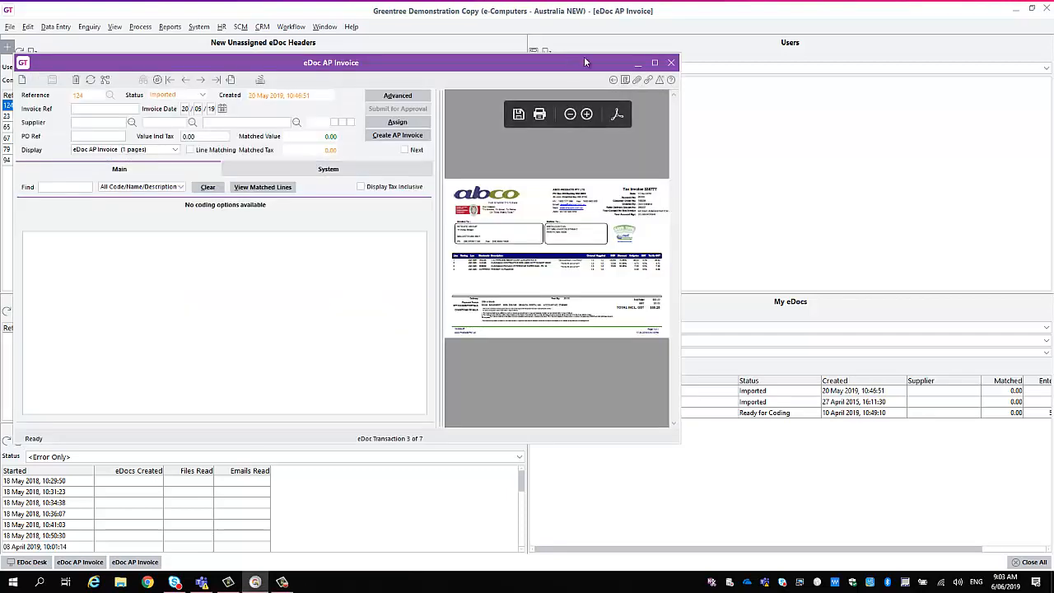
click(654, 63)
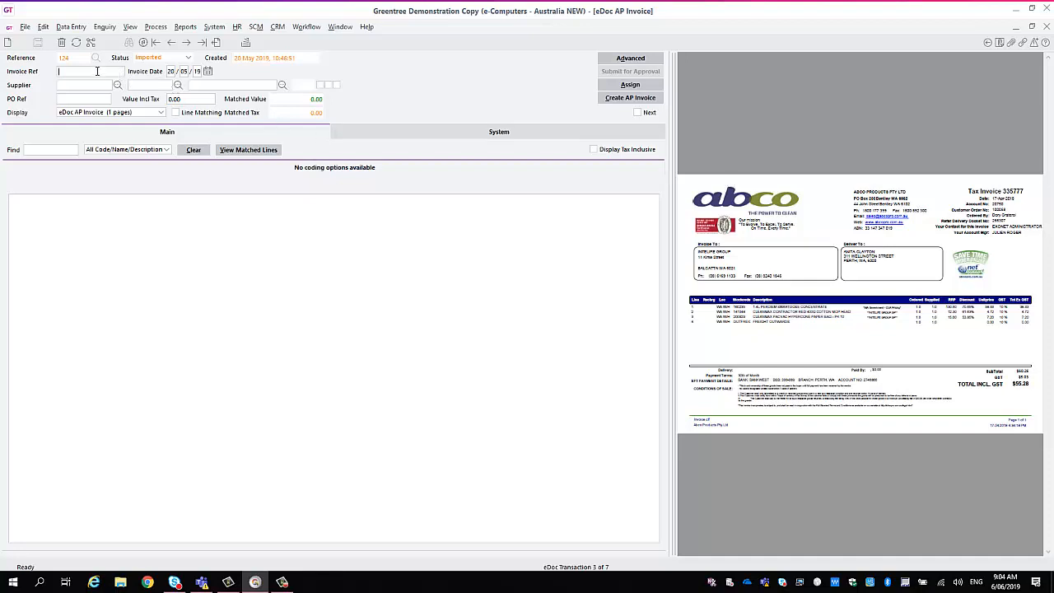
text(33)
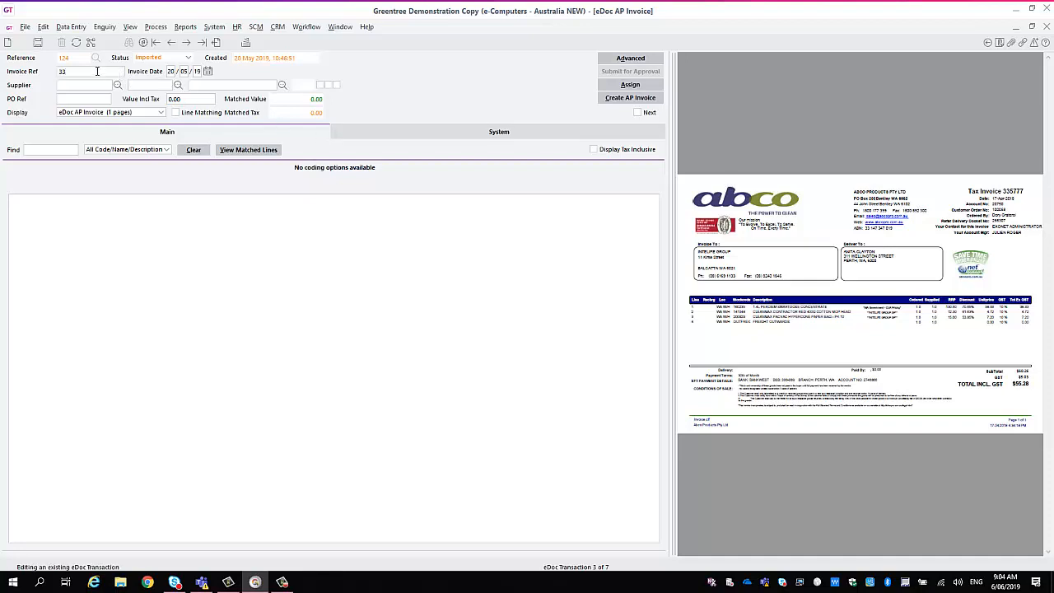
text(5777)
click(171, 72)
Set the supplier to Computer and Parts Maintenance and continue past the duplicates check without flagging the eDoc.
click(101, 87)
click(118, 86)
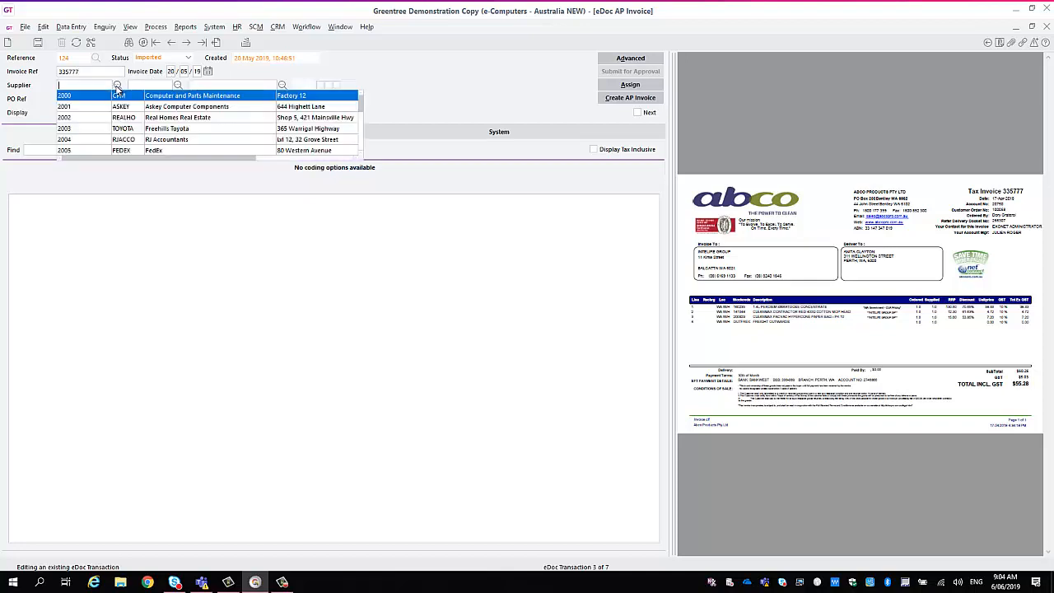
key(Escape)
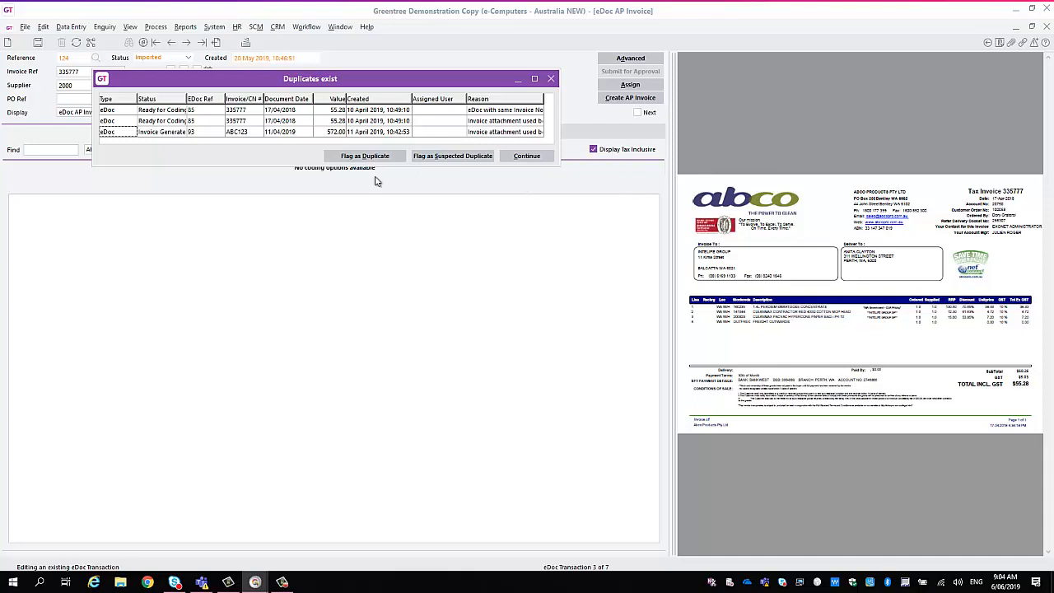
click(527, 157)
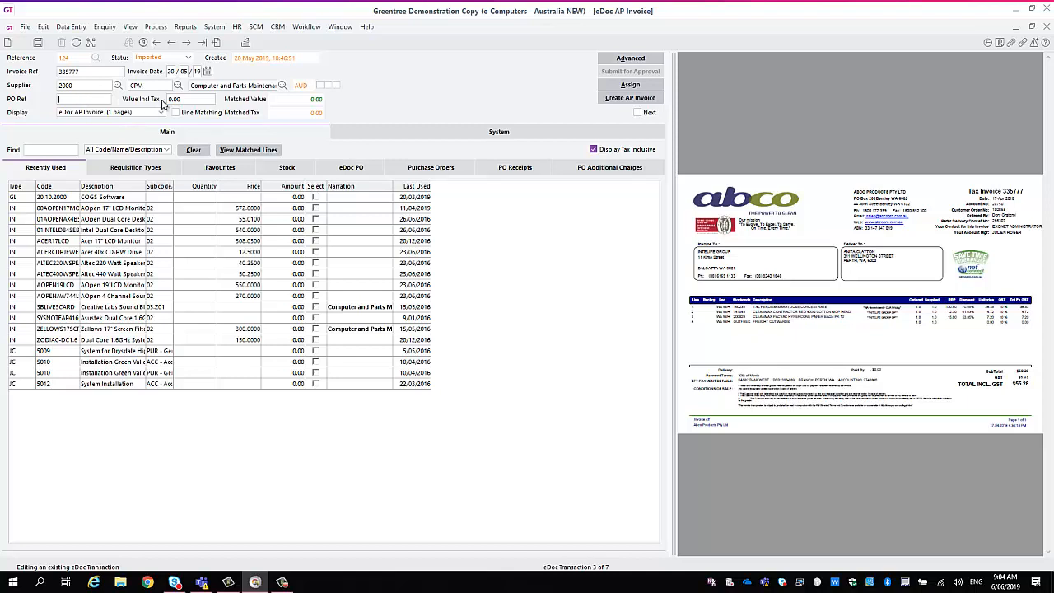
Set the invoice's value including tax to 55.28.
click(192, 99)
text(55.28)
key(Tab)
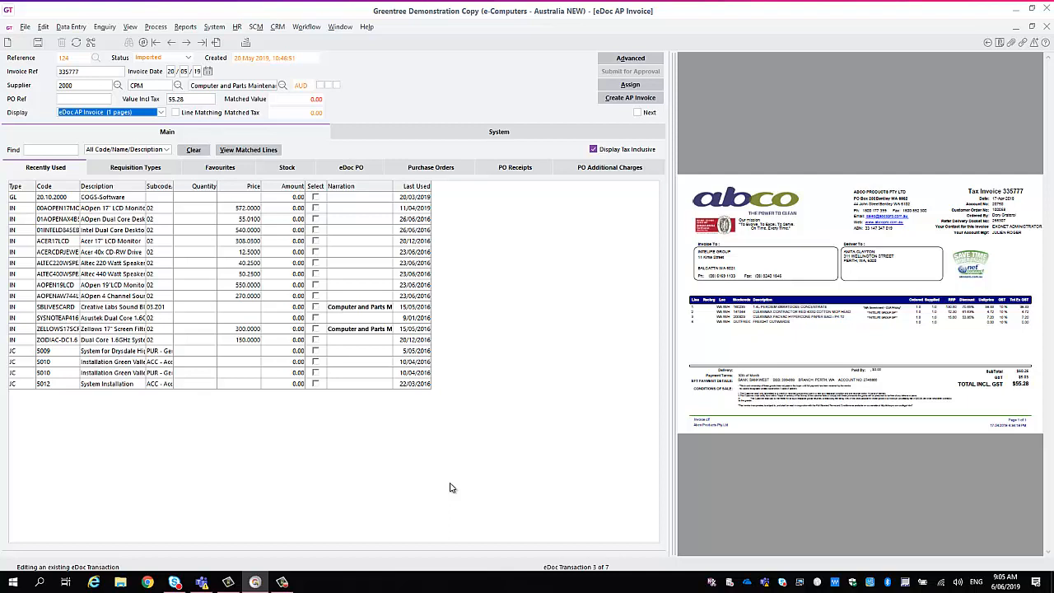
Look through the Requisition Types, Favourites, Stock, Purchase Orders and PO Receipts coding sources, ending on Recently Used.
click(159, 169)
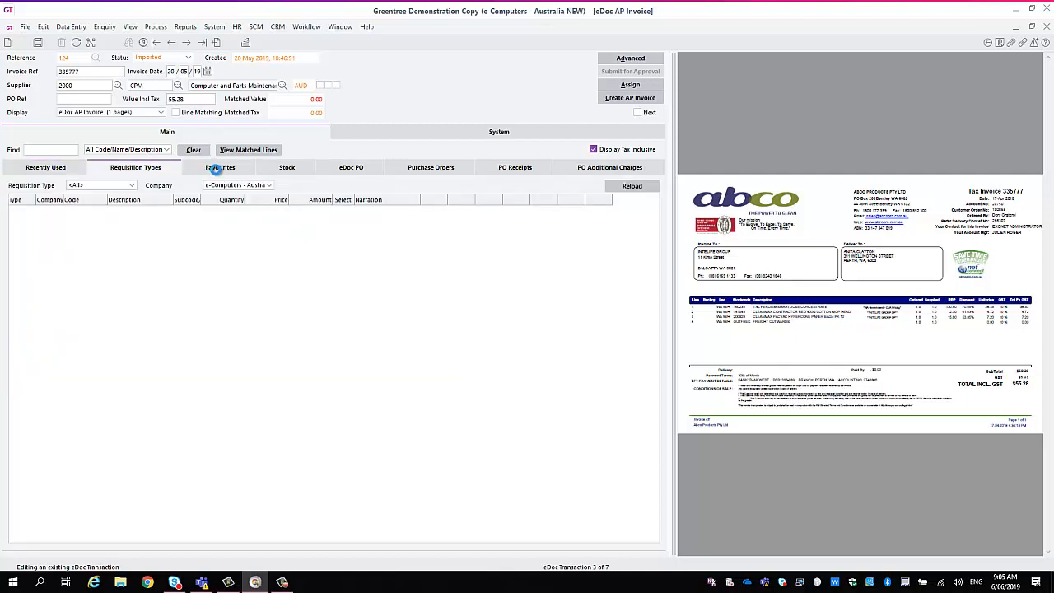
click(215, 169)
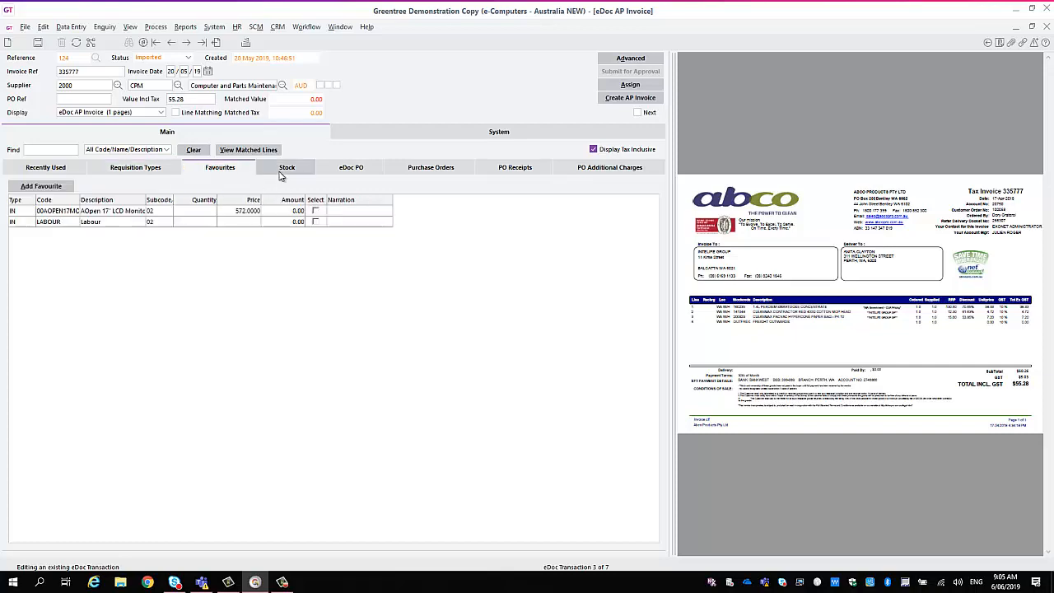
click(284, 169)
click(436, 168)
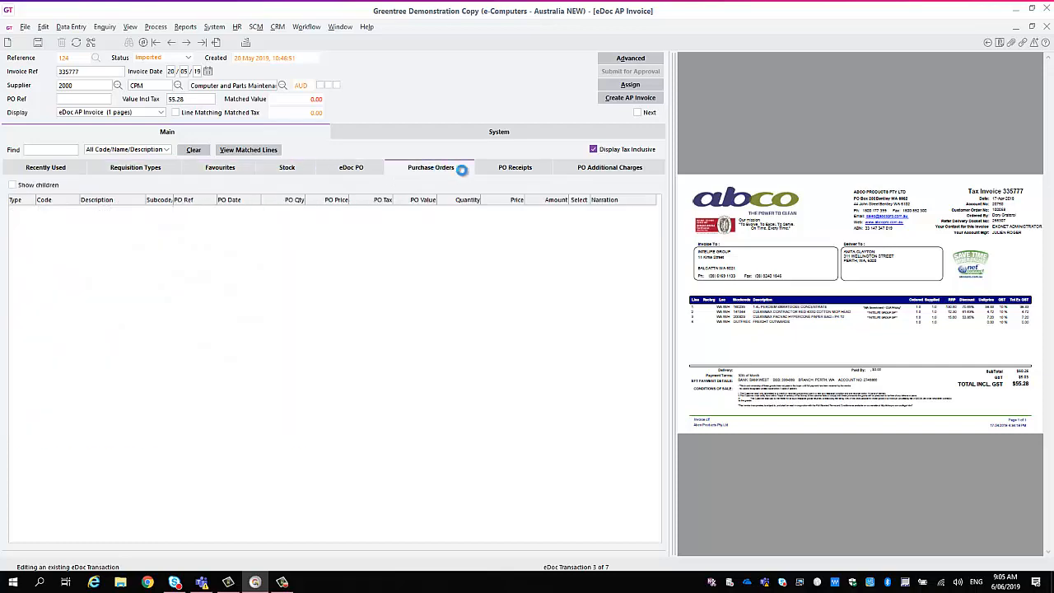
click(505, 169)
click(43, 170)
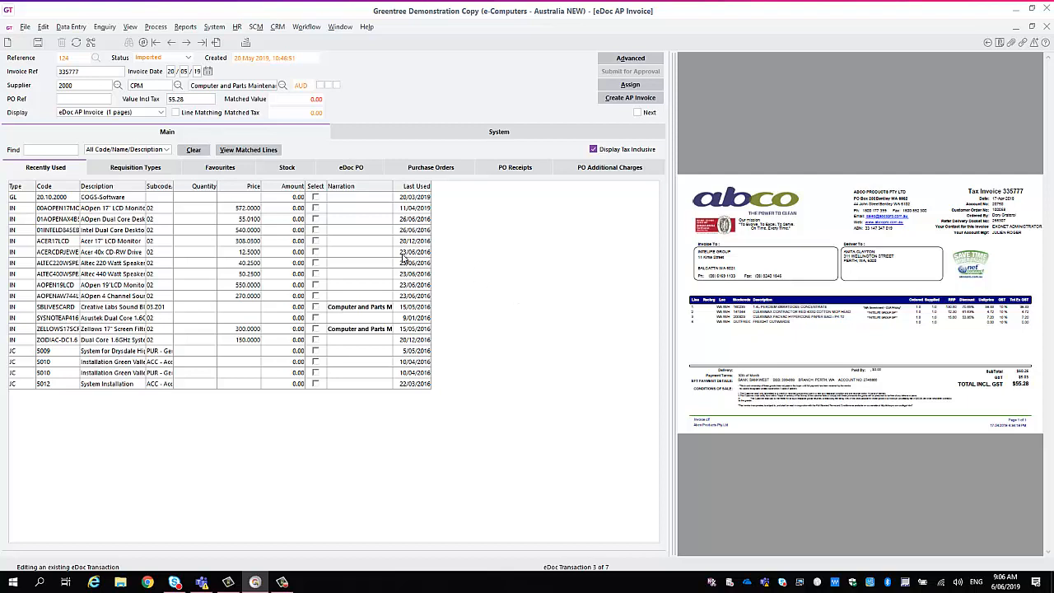
Code an amount of 25 to COGS-Software and the remaining invoice value to job 5010 with the PUR subcode.
click(316, 201)
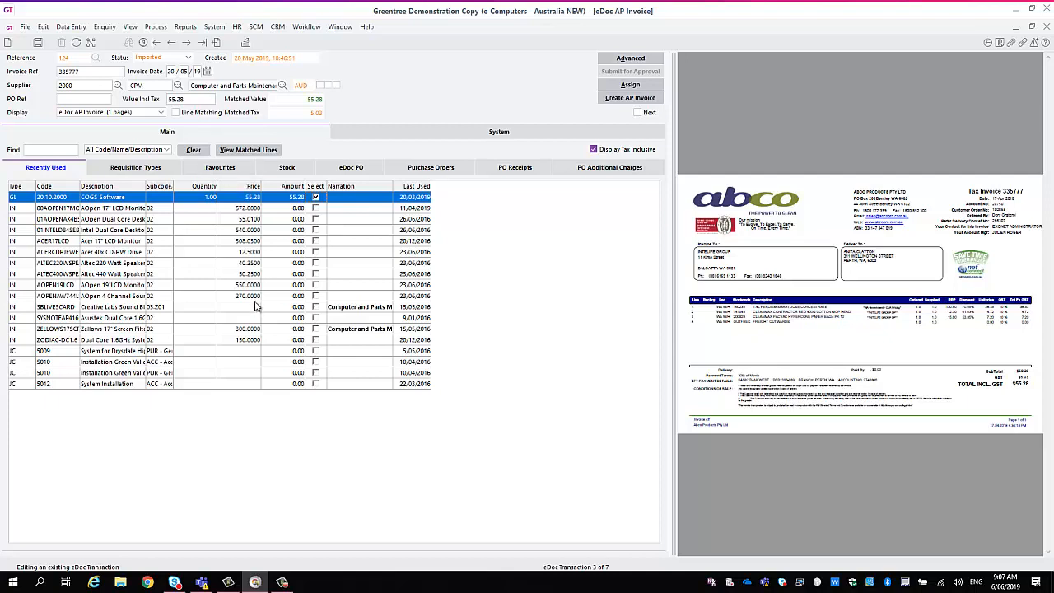
click(297, 198)
text(25)
key(Return)
click(316, 373)
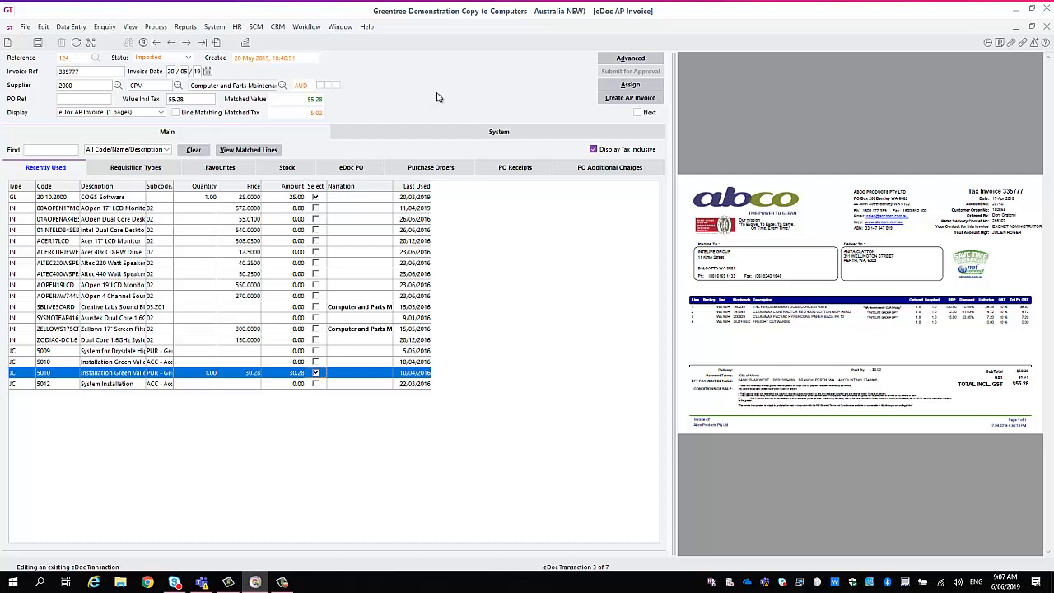
Start assigning the coded eDoc, continuing past the duplicates check, but cancel the assignment and close the eDoc.
click(629, 86)
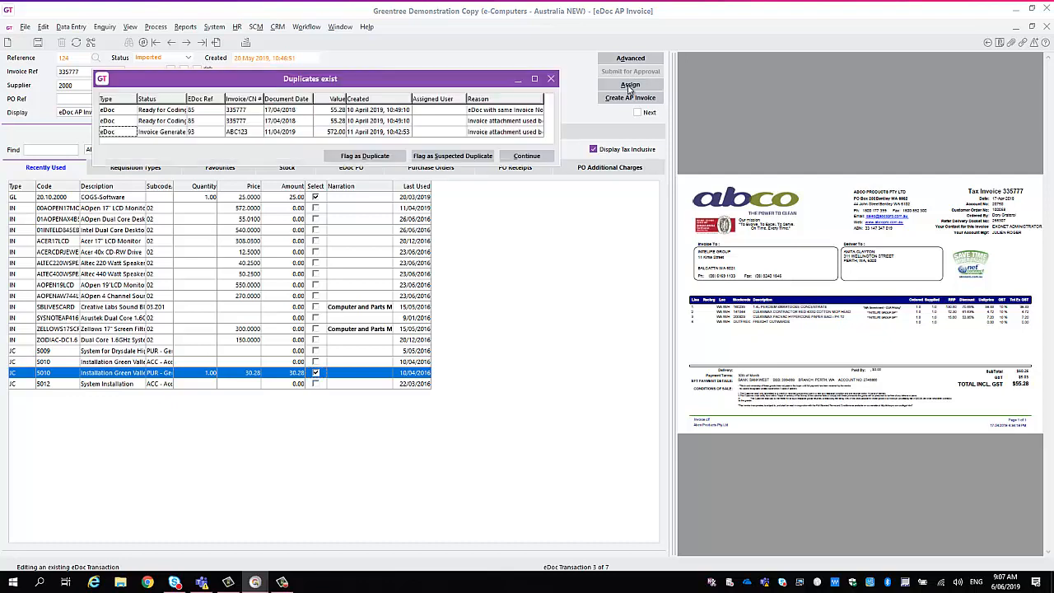
click(527, 155)
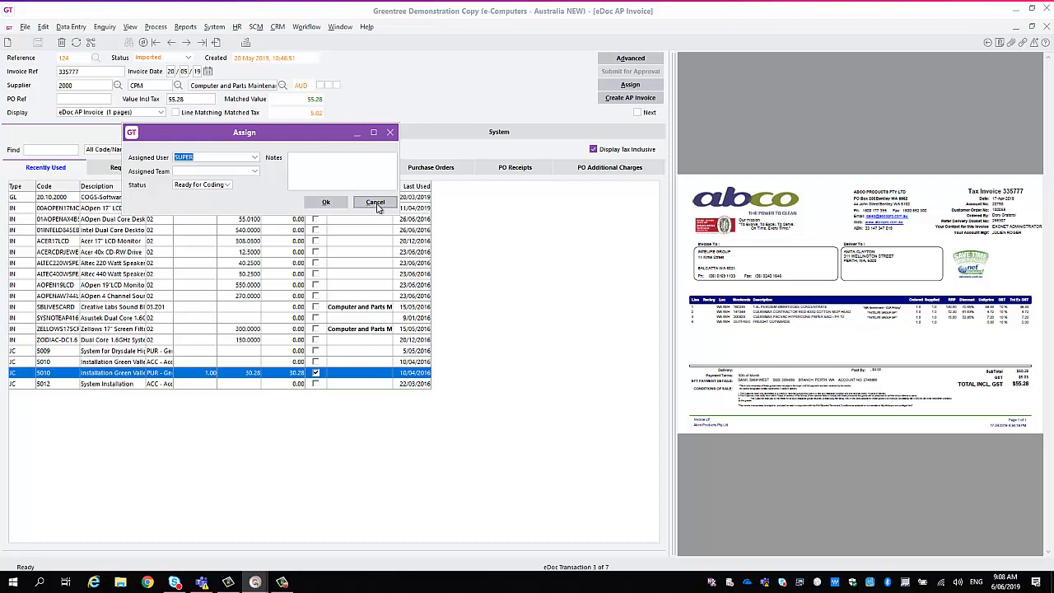
click(377, 205)
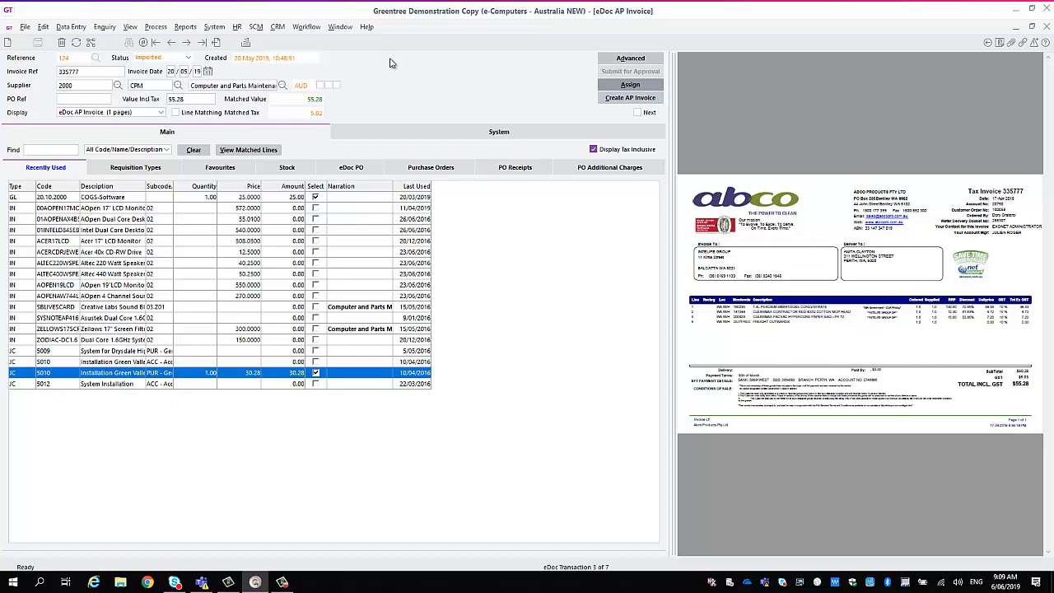
mouse_move(910, 79)
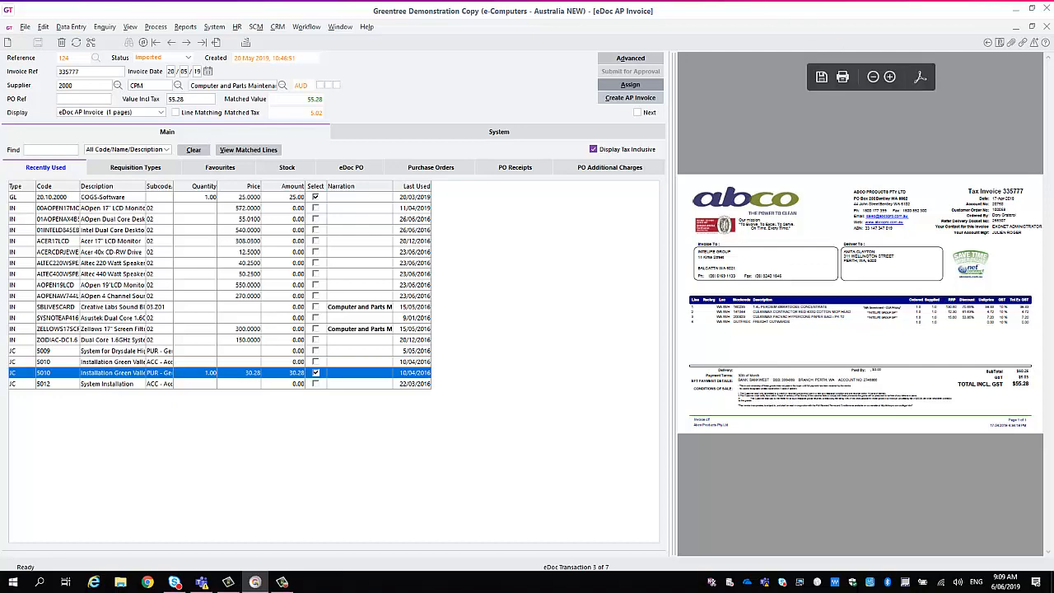
click(1047, 27)
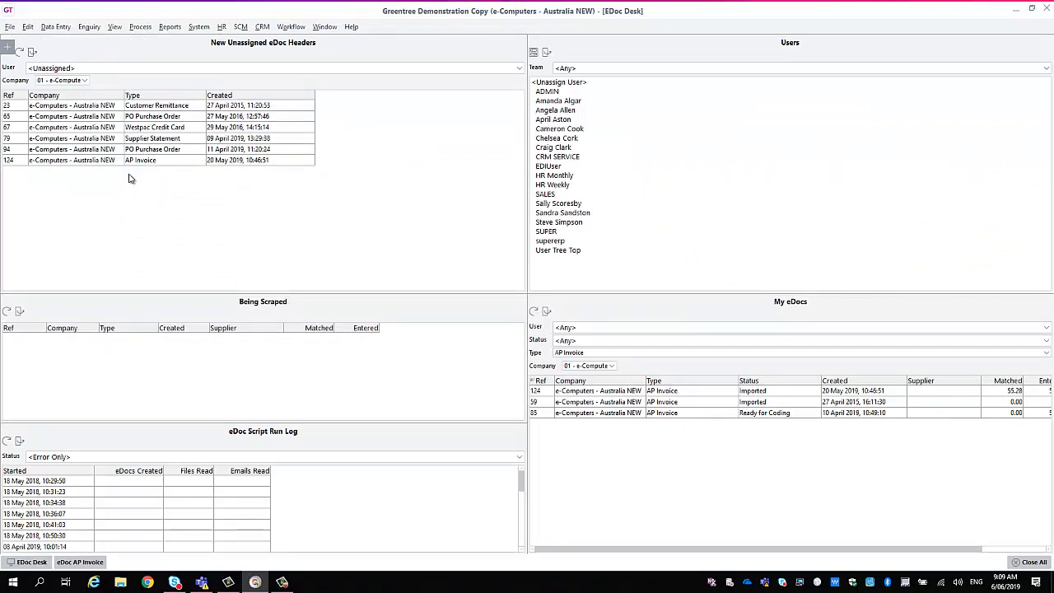
Reopen AP Invoice eDoc 124 past the duplicates check to review its saved coding, and close it.
click(139, 163)
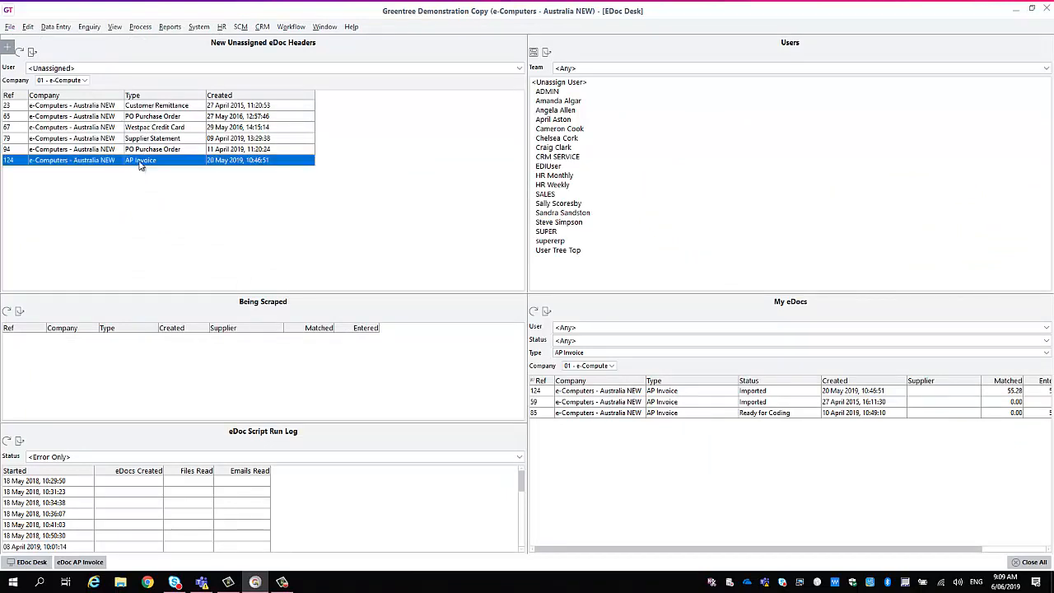
double_click(140, 164)
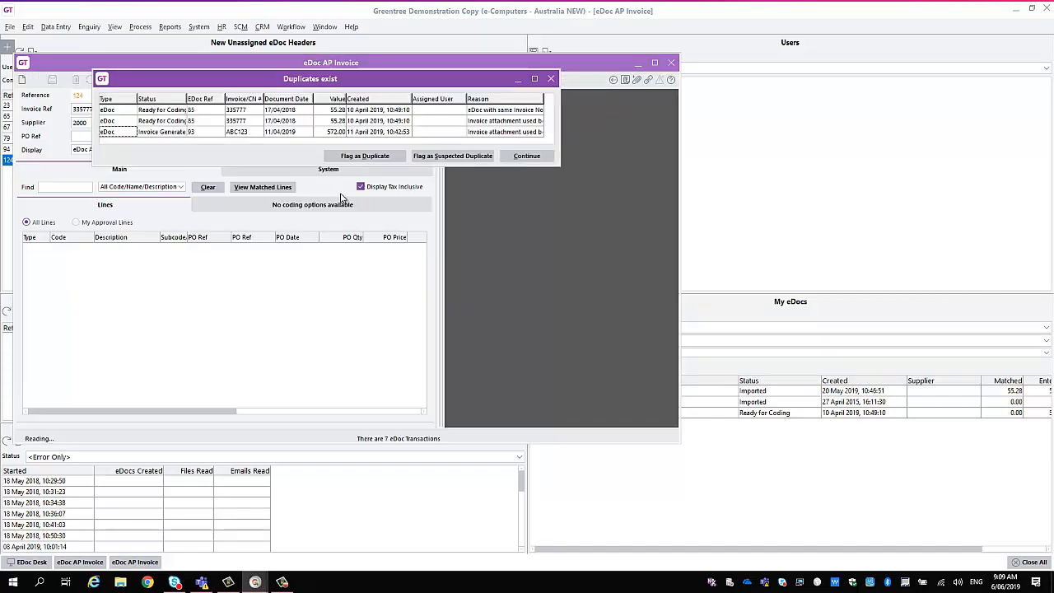
click(526, 156)
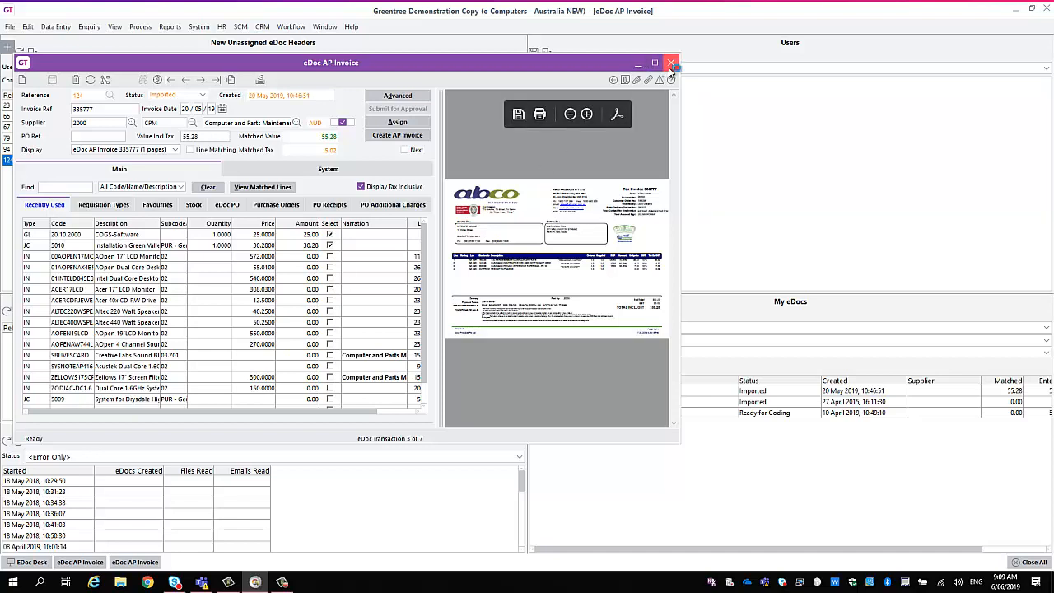
click(671, 63)
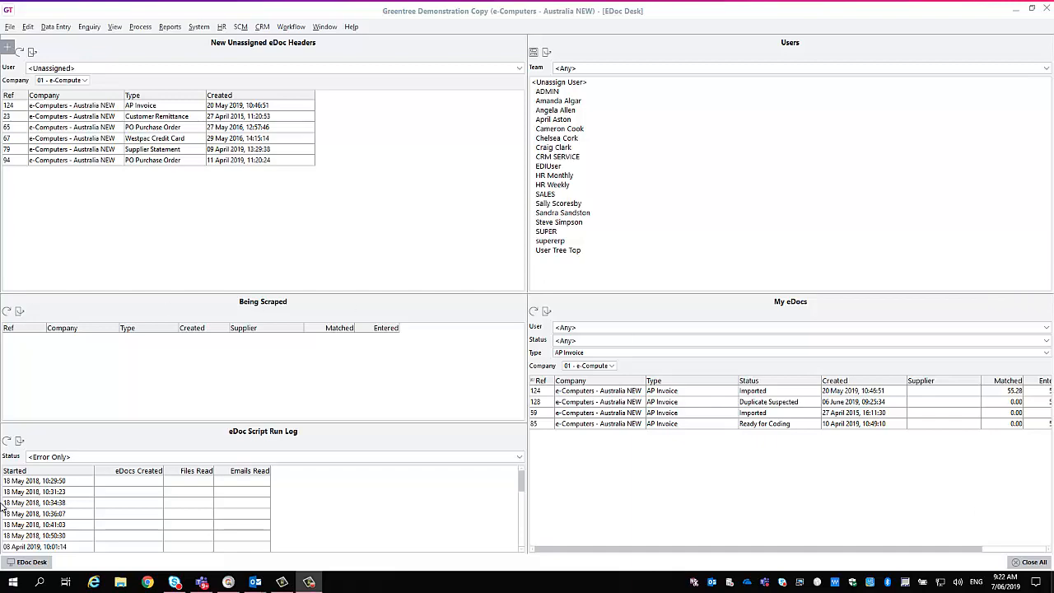
Switch to the Outlook message titled AP Invoice and send it to the Greentree demo mailbox with INVOICE_335777.pdf attached.
mouse_move(257, 583)
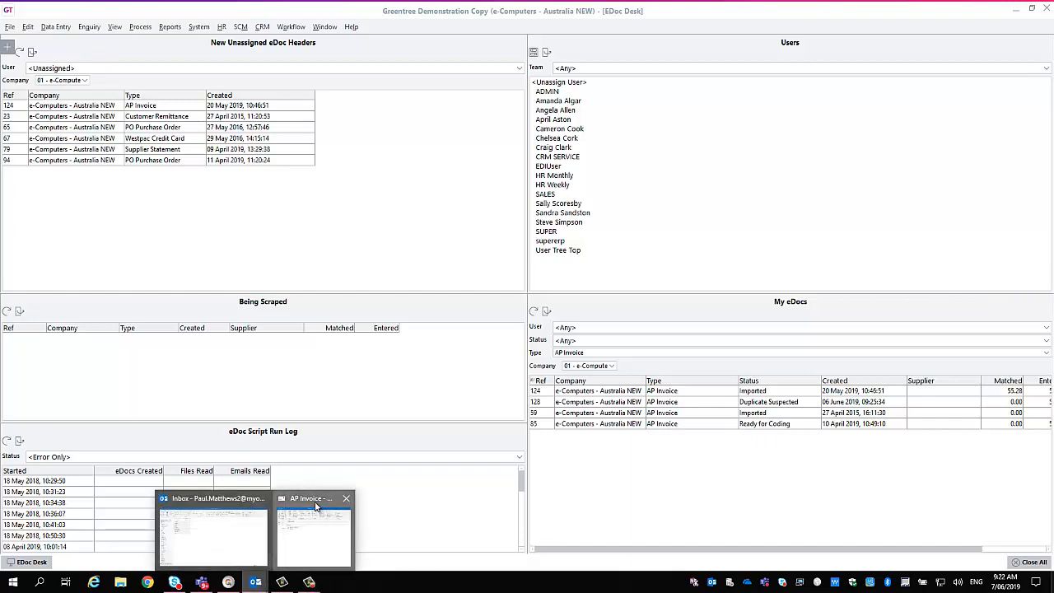
click(316, 504)
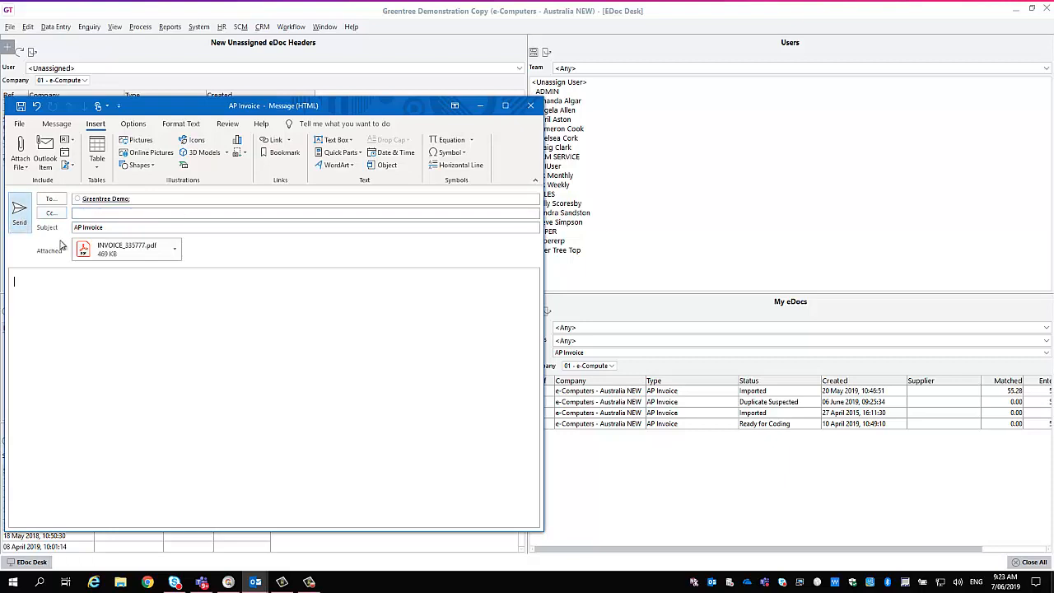
click(23, 225)
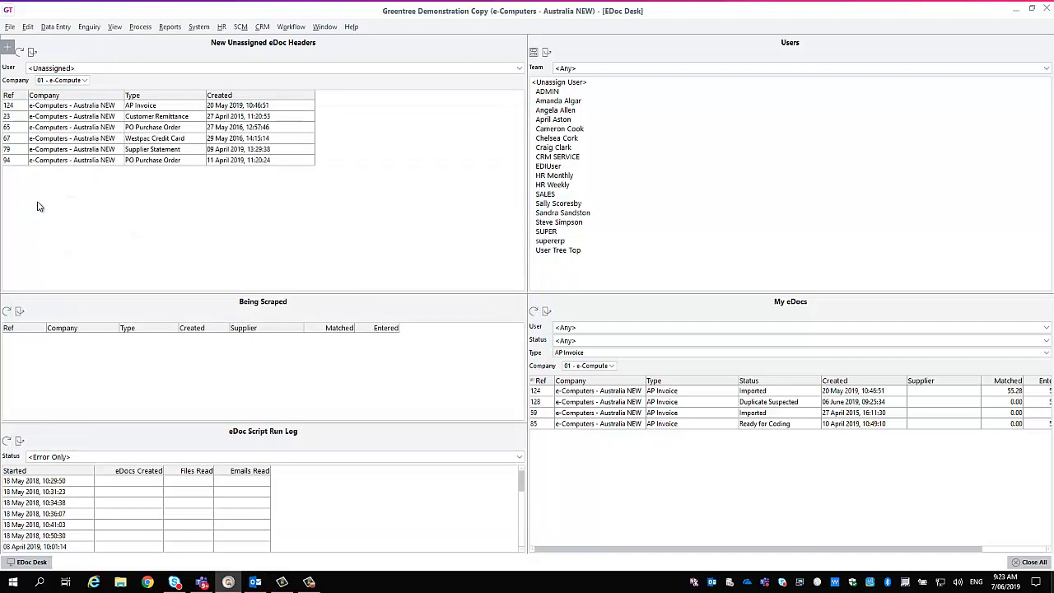
Refresh the eDoc Desk in Greentree and open AP Invoice eDoc 135 from My eDocs in an enlarged window.
click(20, 53)
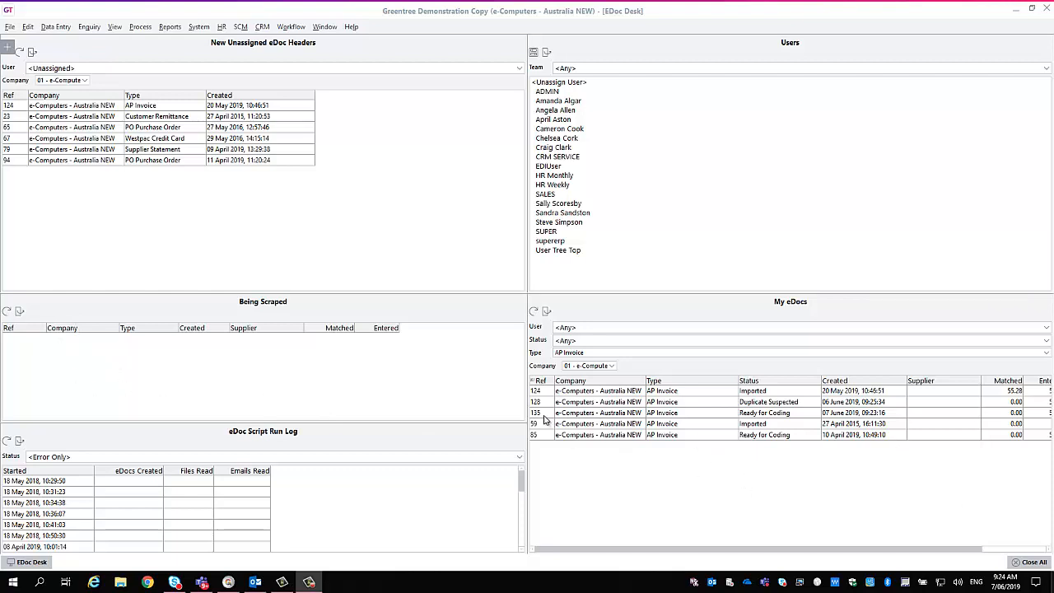
click(585, 414)
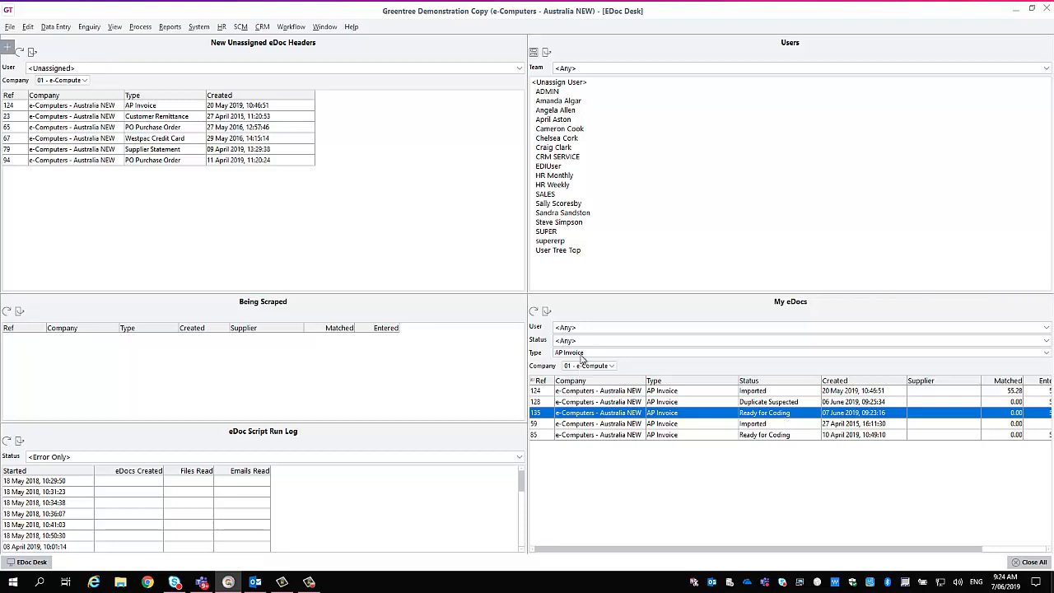
double_click(541, 414)
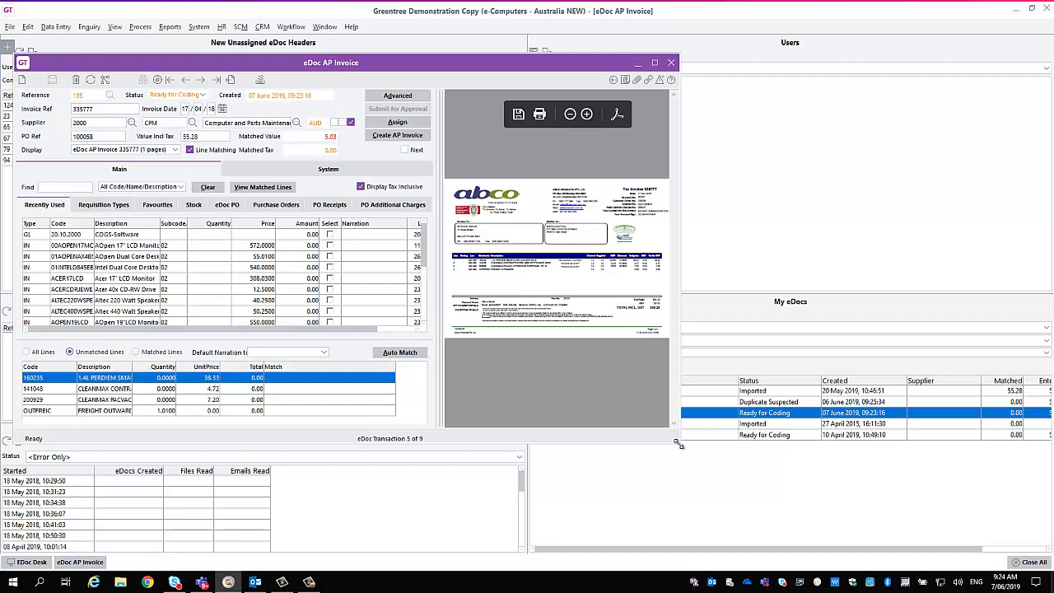
drag(679, 443, 1031, 550)
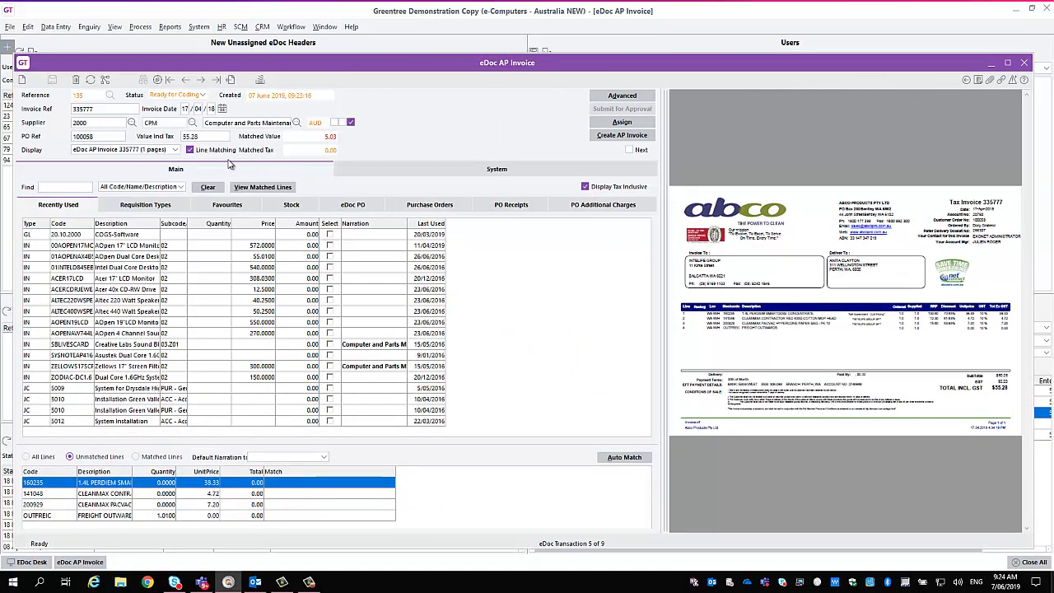
Turn off line matching for the eDoc and check its invoice reference.
click(197, 152)
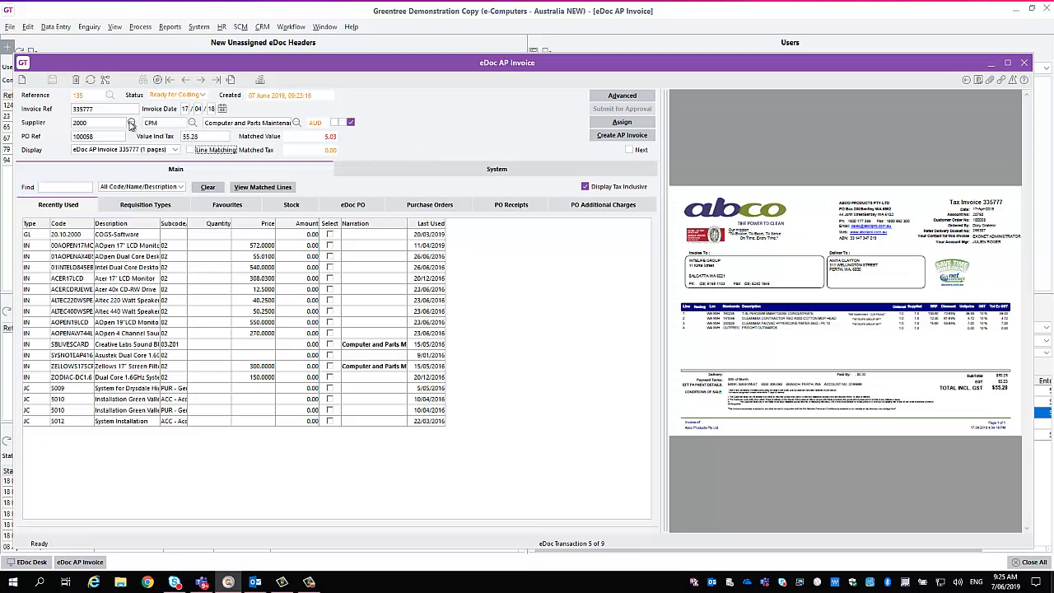
click(106, 108)
click(103, 108)
View the user, team and status options for assigning eDoc 135, without assigning it.
click(619, 124)
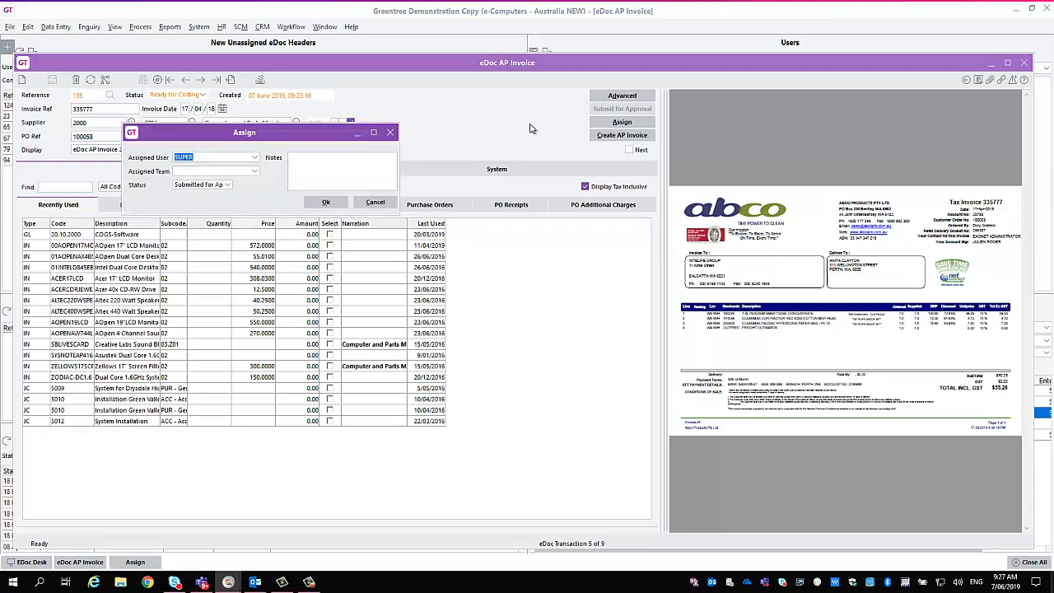
click(376, 204)
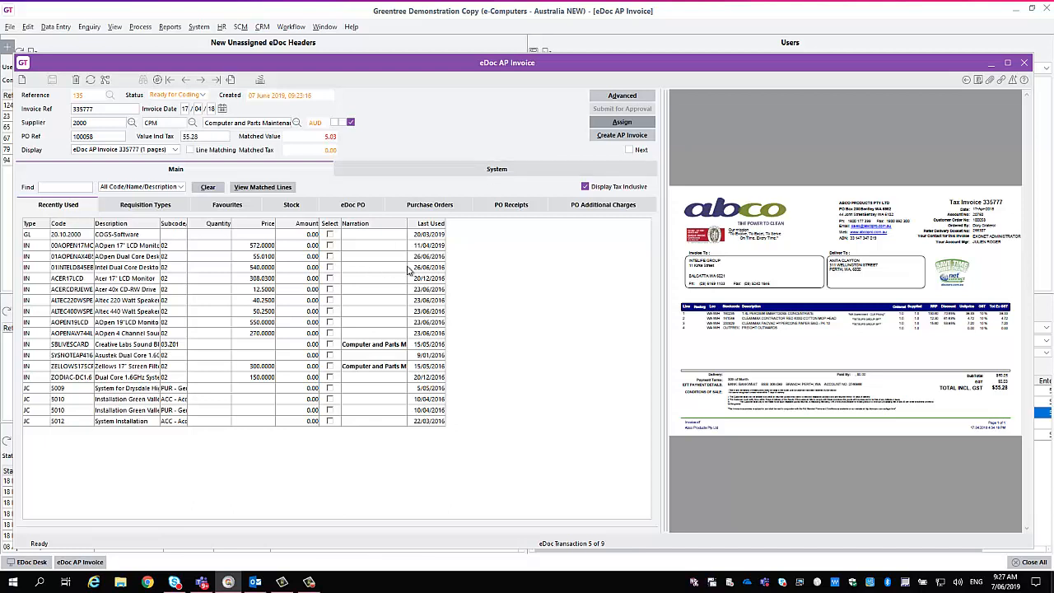
Code an amount of 20 to COGS-Software and the remaining invoice value to job 5012, System Installation.
click(330, 234)
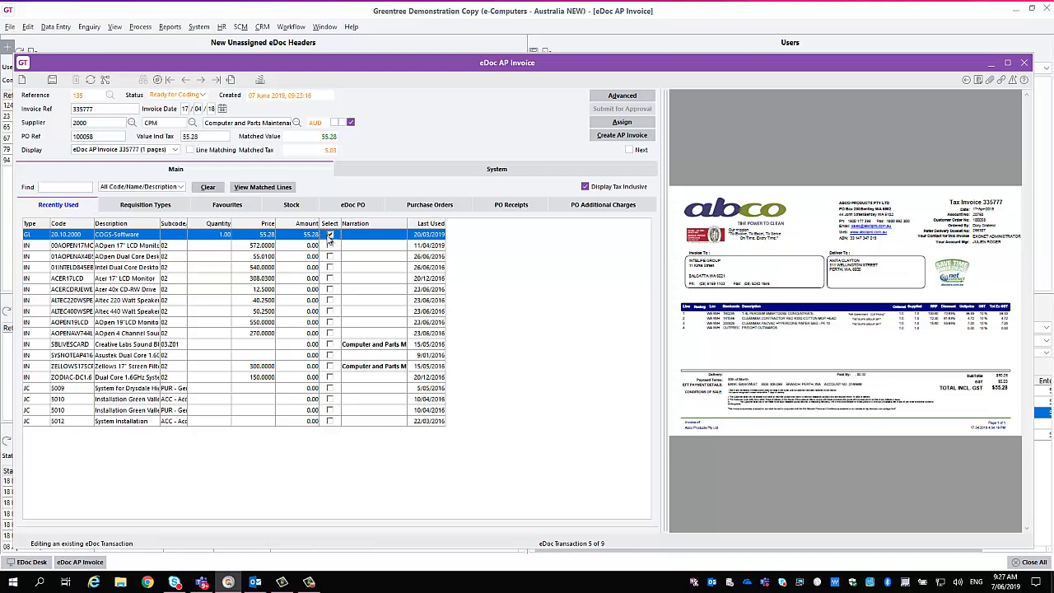
click(311, 236)
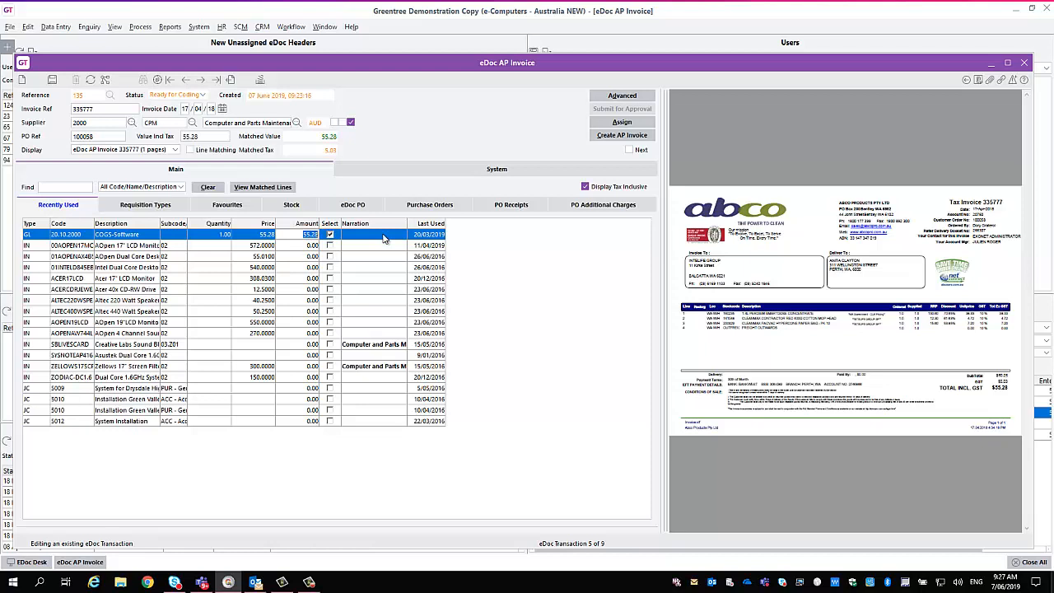
text(20)
key(Return)
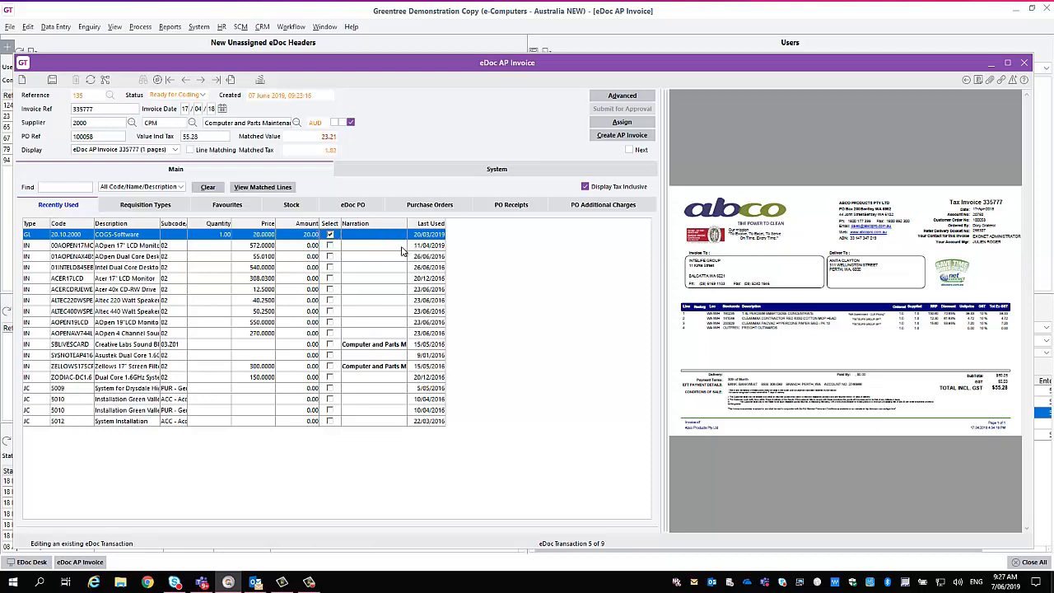
click(330, 420)
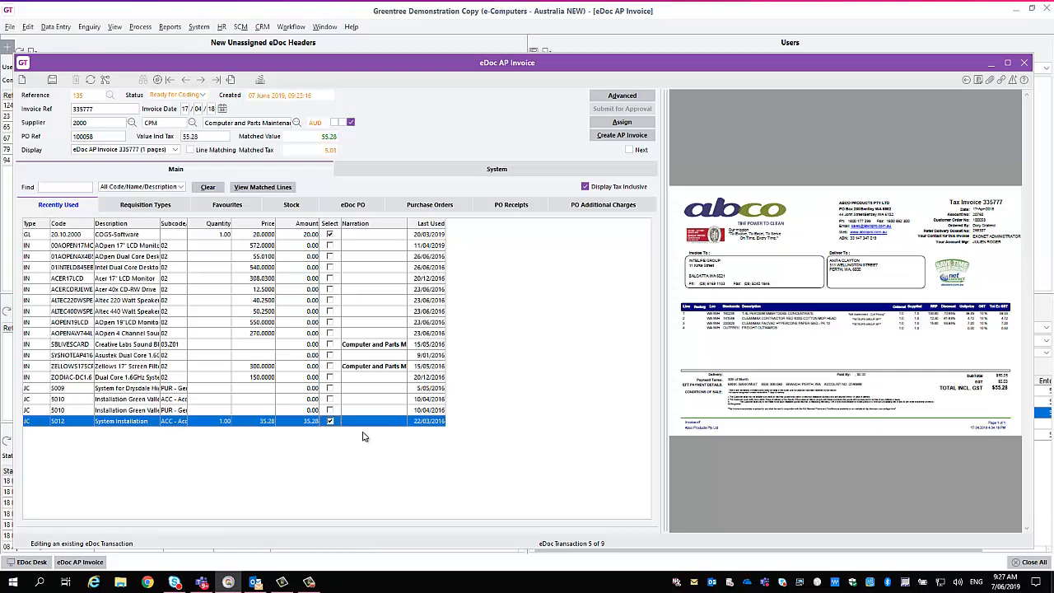
Clear the coding selections for job 5012, System Installation, and COGS-Software on eDoc 135.
click(330, 422)
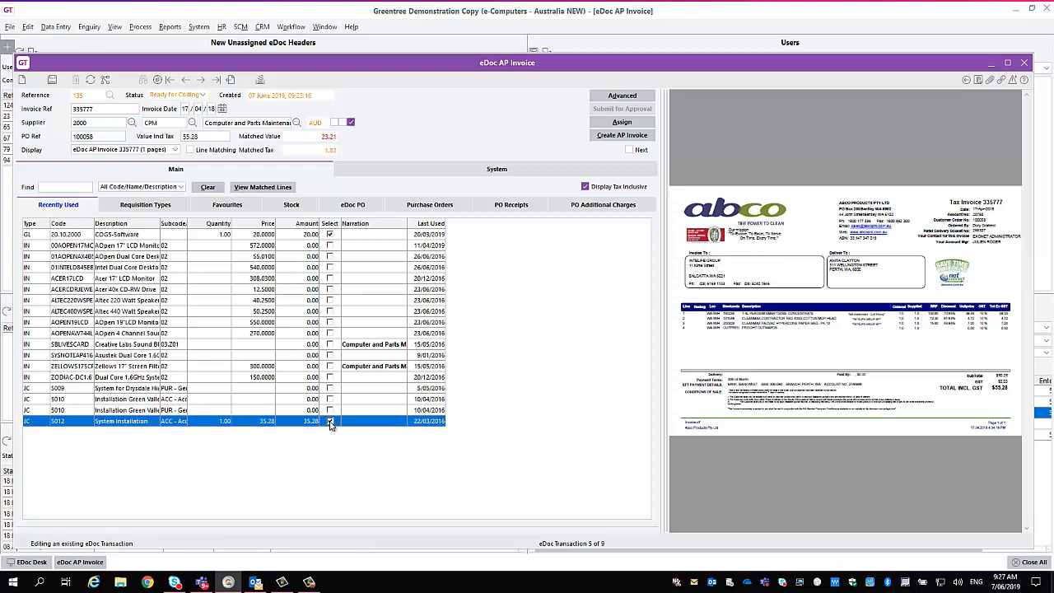
click(331, 236)
click(331, 236)
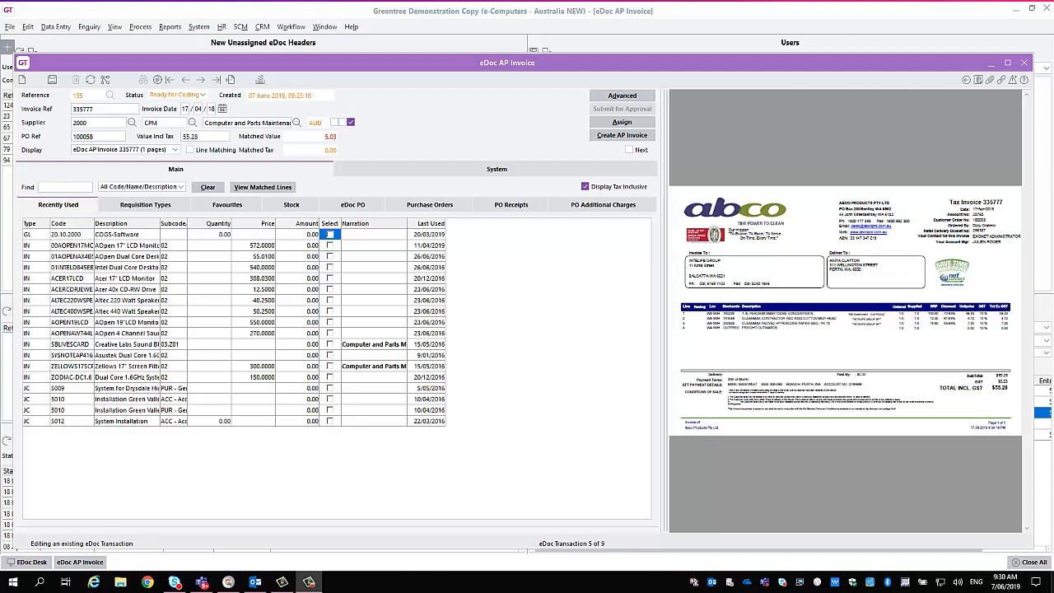
Try selecting the COGS-Software and AOpen 17" LCD Monitor lines among the recently used codes, and clear both selections.
click(143, 205)
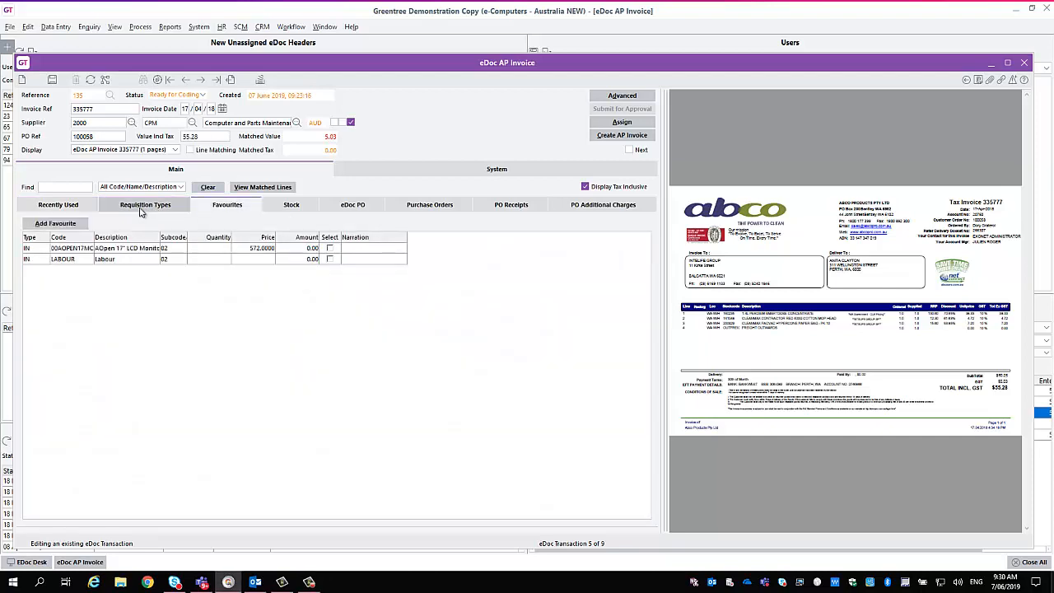
click(72, 208)
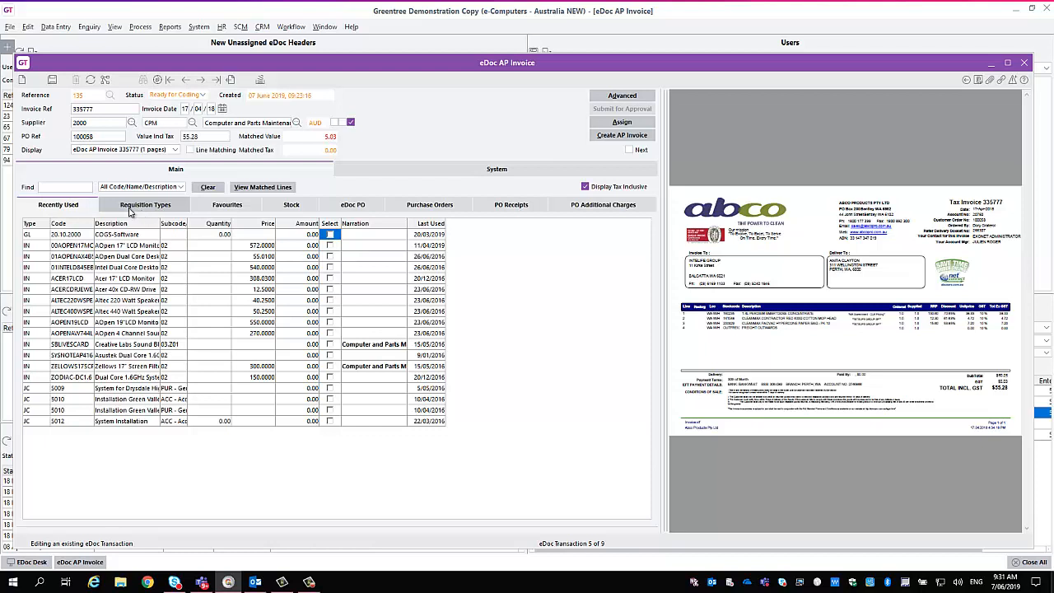
click(330, 237)
click(330, 246)
click(330, 237)
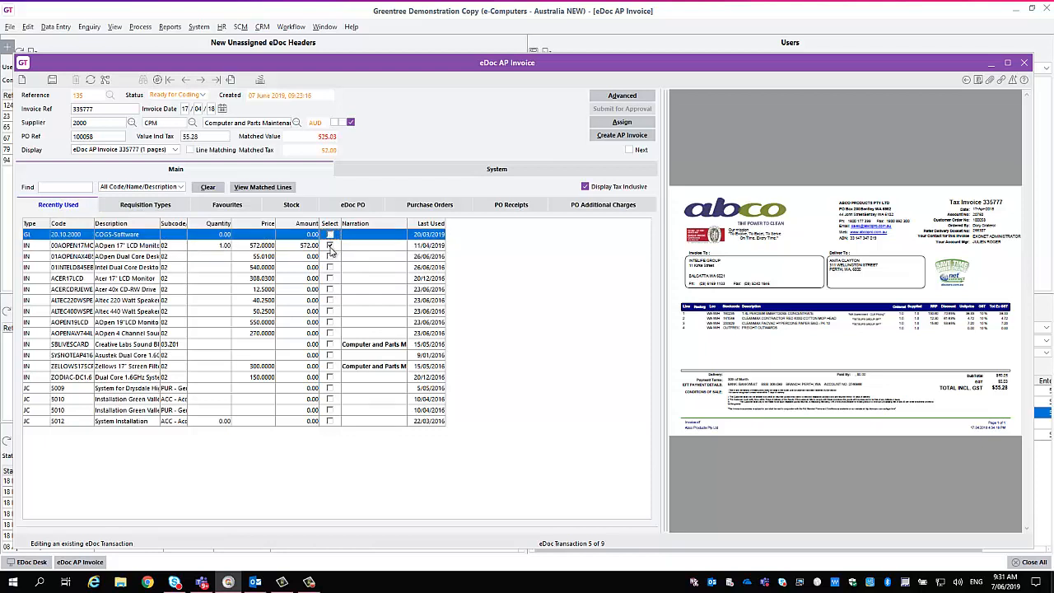
click(331, 247)
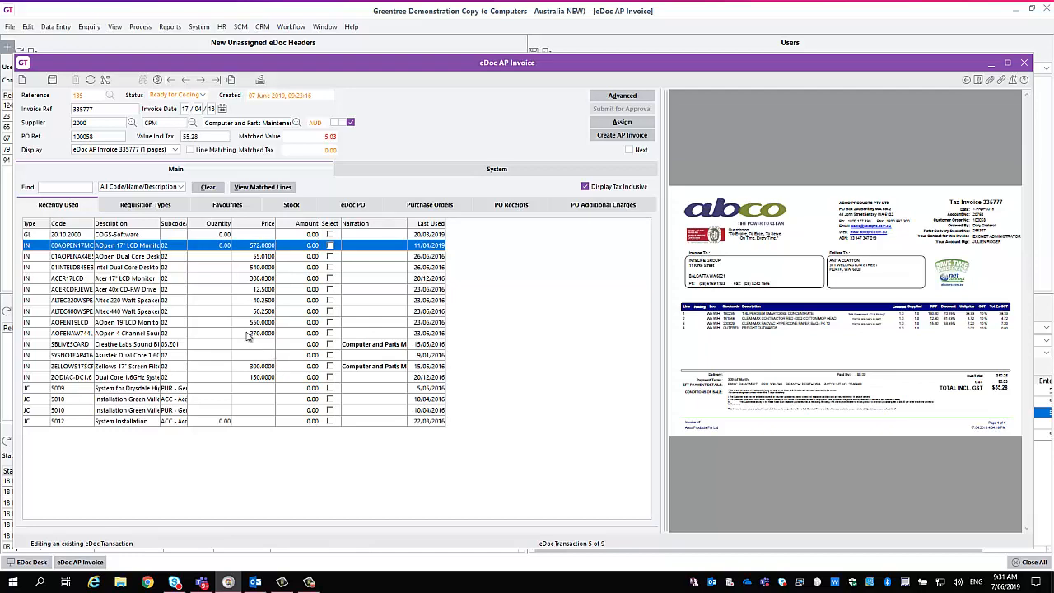
Review the eDoc's coding sources from requisition types through PO additional charges, and return to the recently used lines.
click(151, 211)
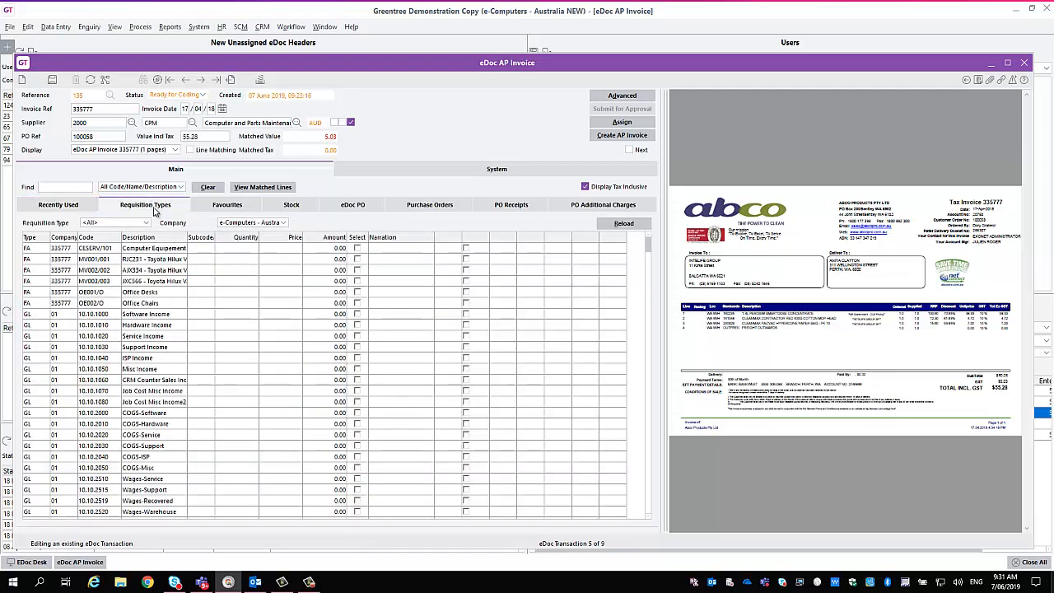
click(223, 212)
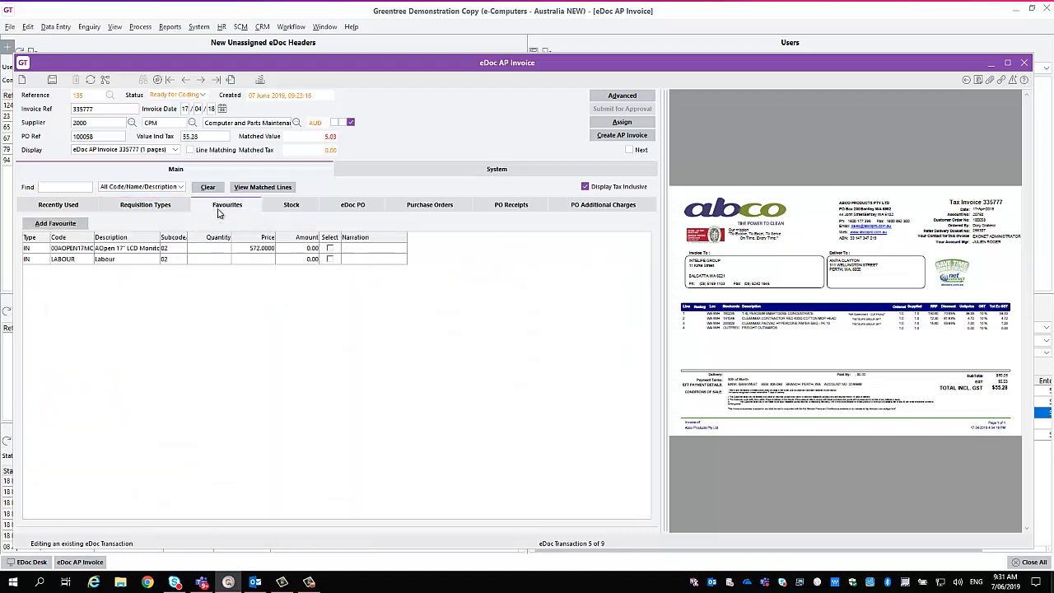
click(290, 210)
click(370, 212)
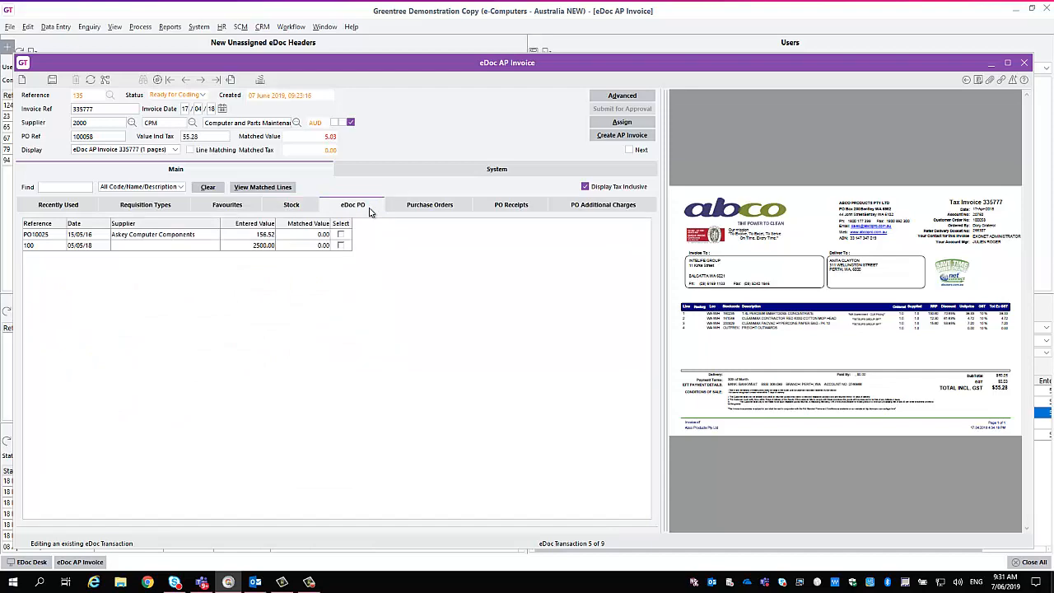
click(414, 212)
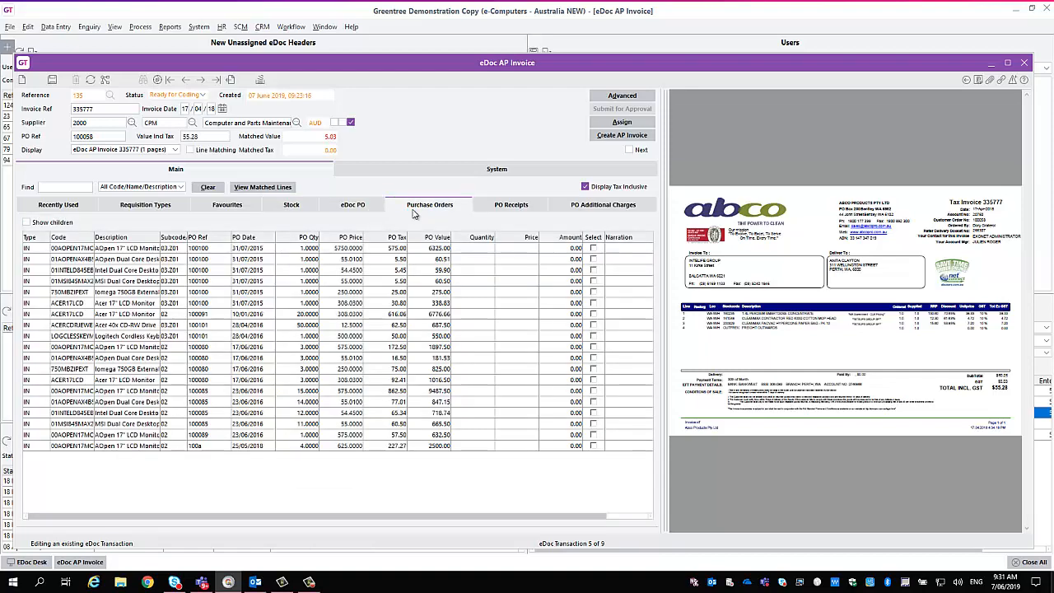
click(486, 210)
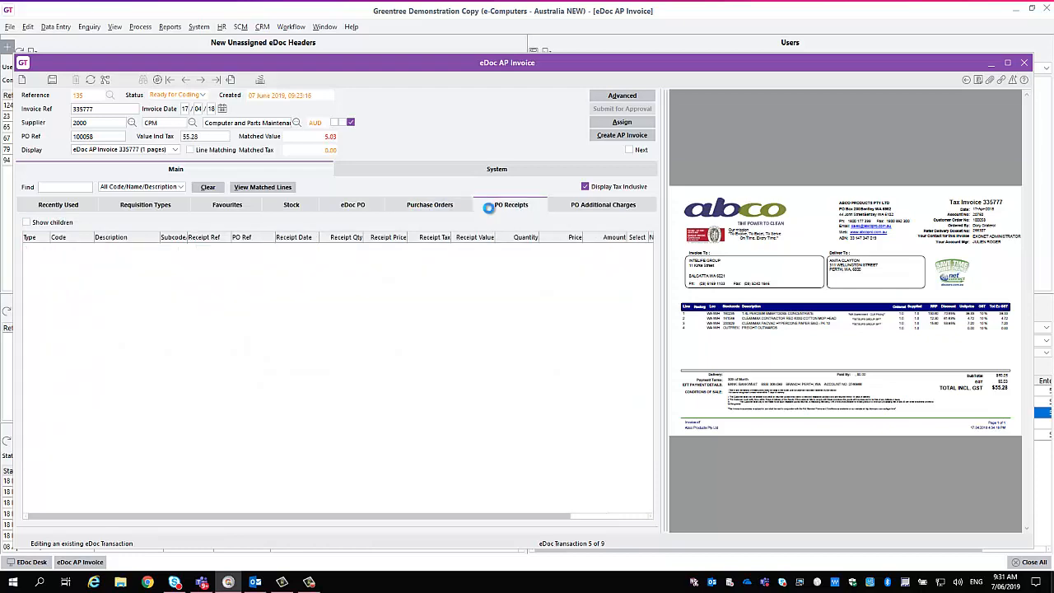
click(588, 210)
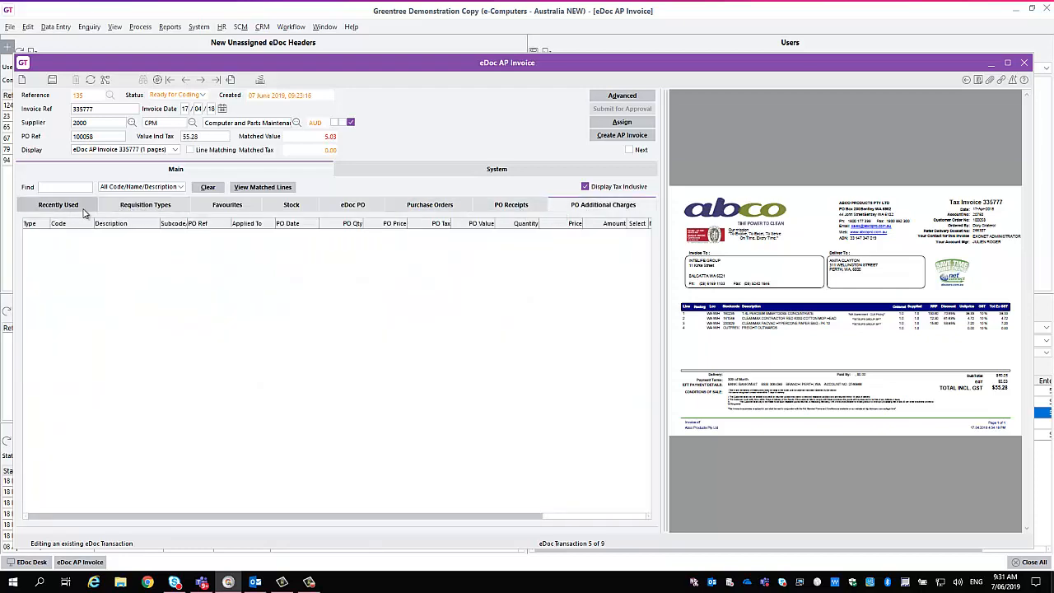
click(82, 213)
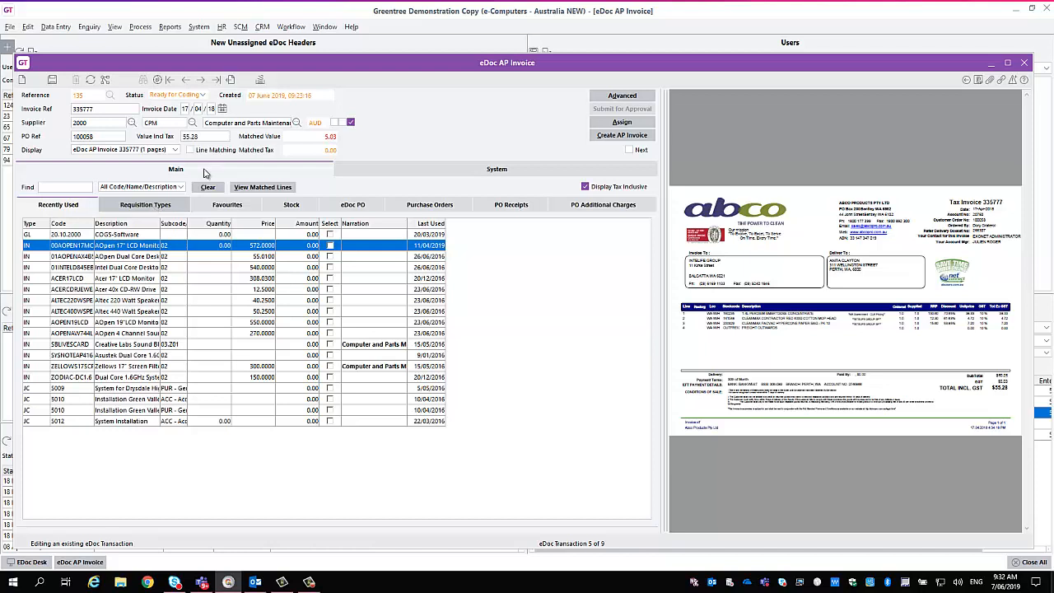
Open eDocs Supplier Type Maintenance beside the invoice and load the All Options supplier type.
click(199, 27)
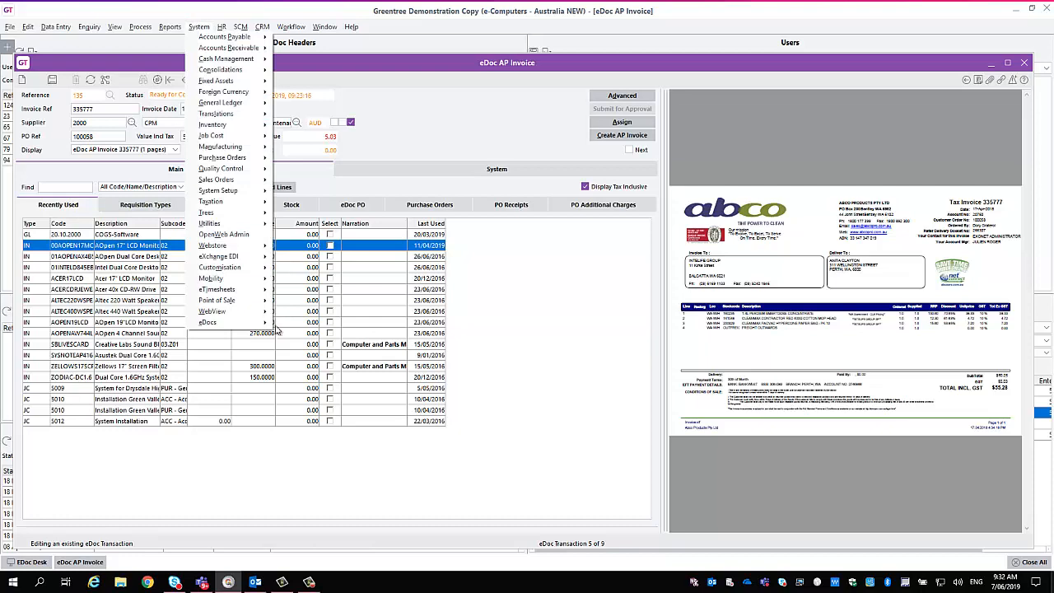
mouse_move(279, 330)
click(341, 355)
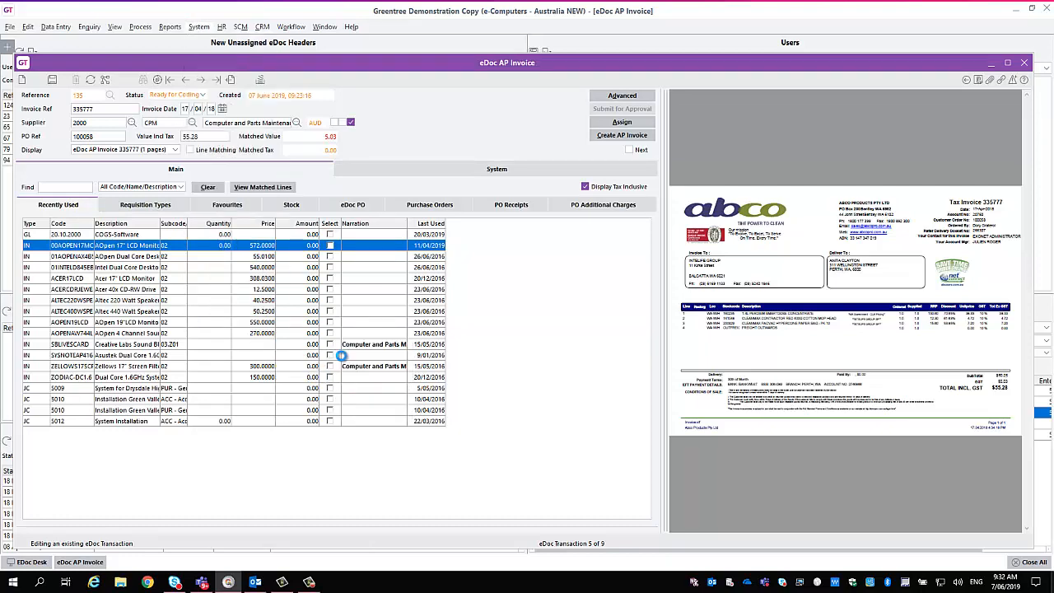
drag(215, 84, 605, 109)
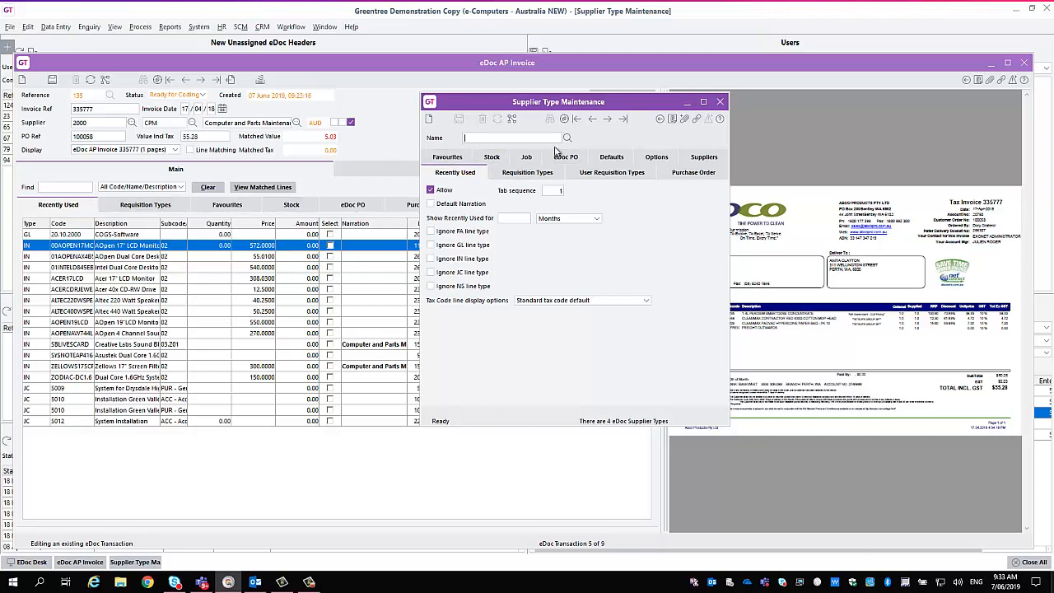
click(567, 138)
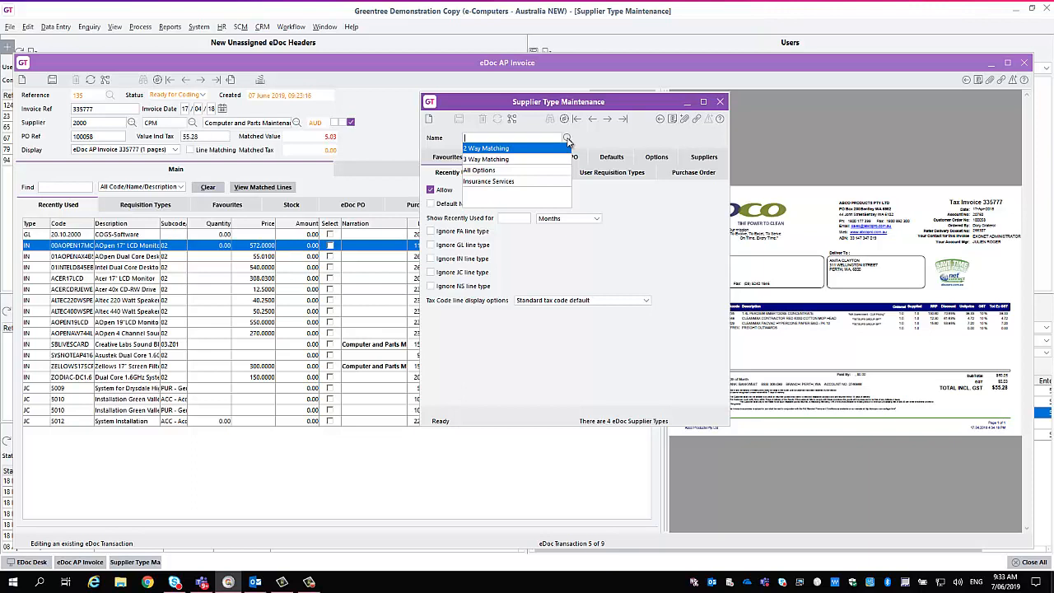
click(497, 170)
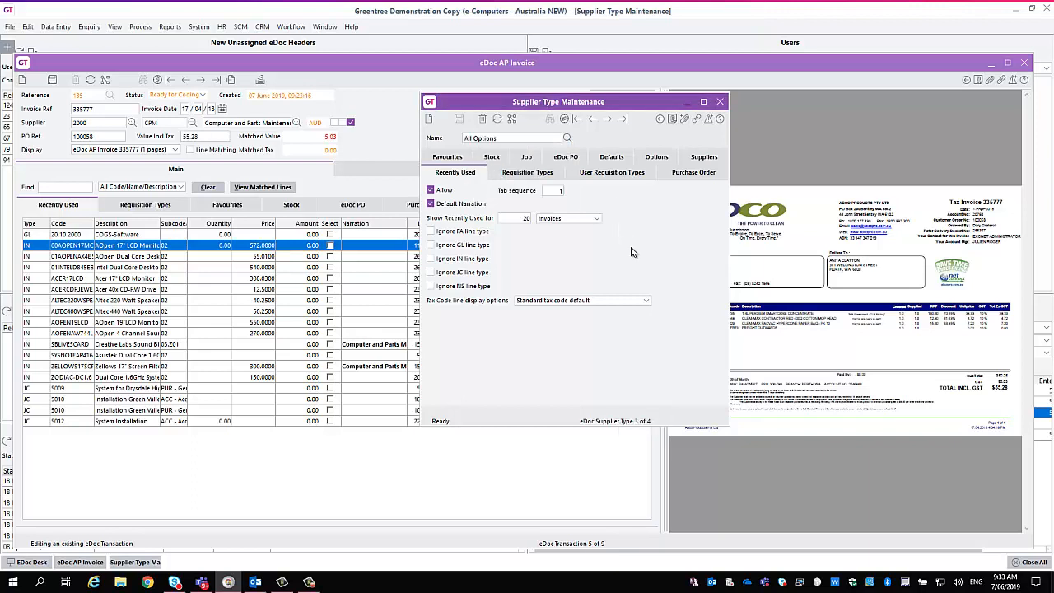
Check the invoice's supplier, and review the requisition types, favourites and job settings of the All Options supplier type.
click(106, 123)
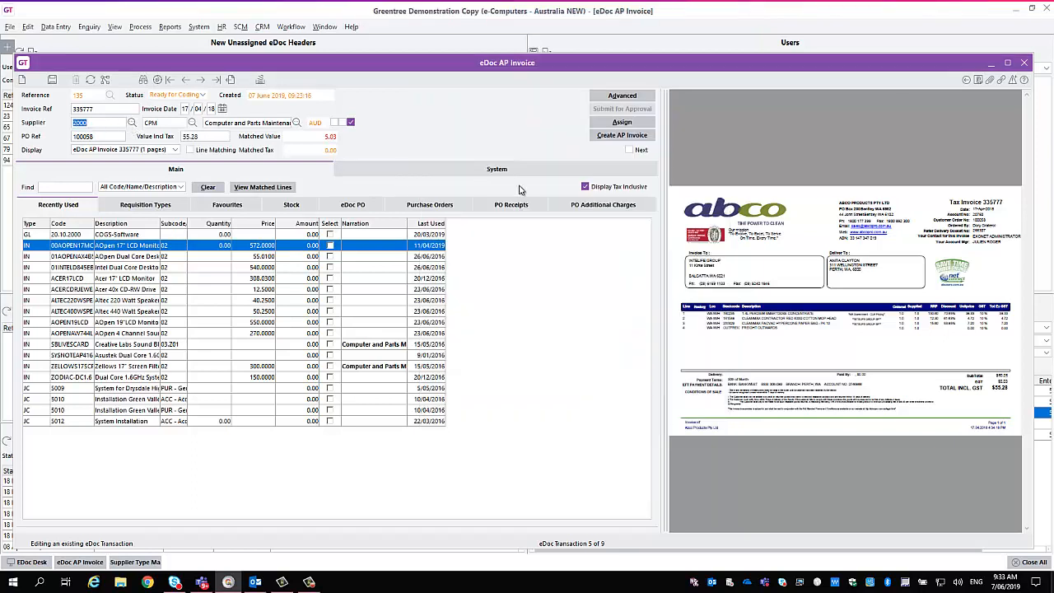
click(324, 26)
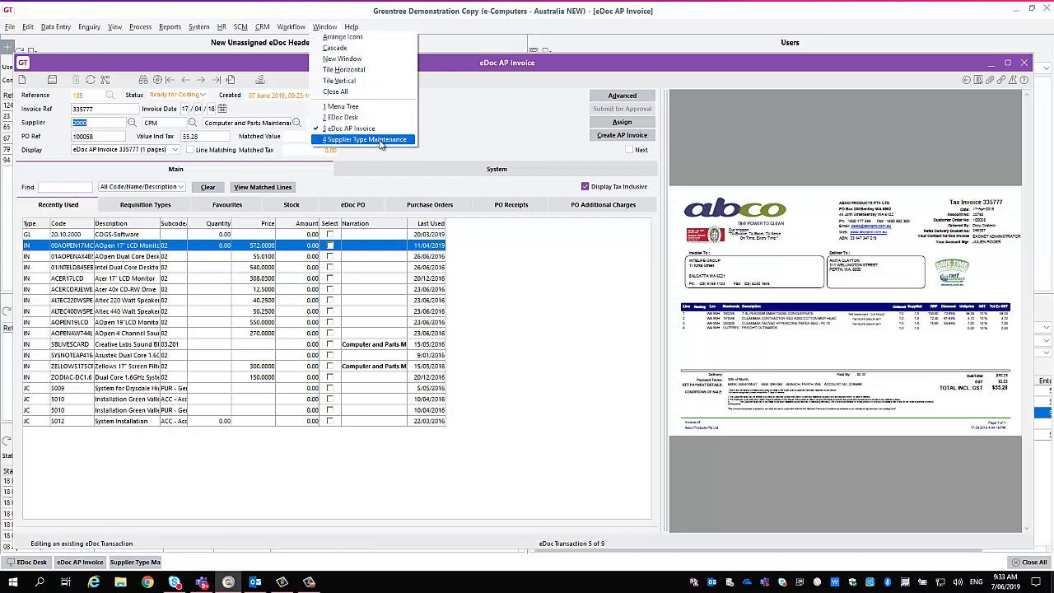
click(381, 144)
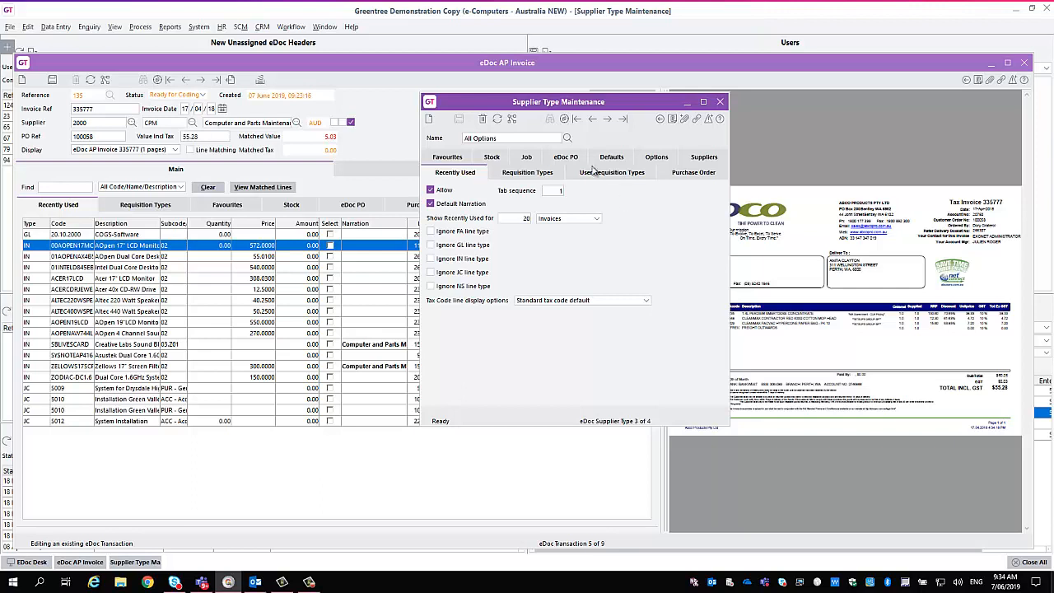
click(544, 172)
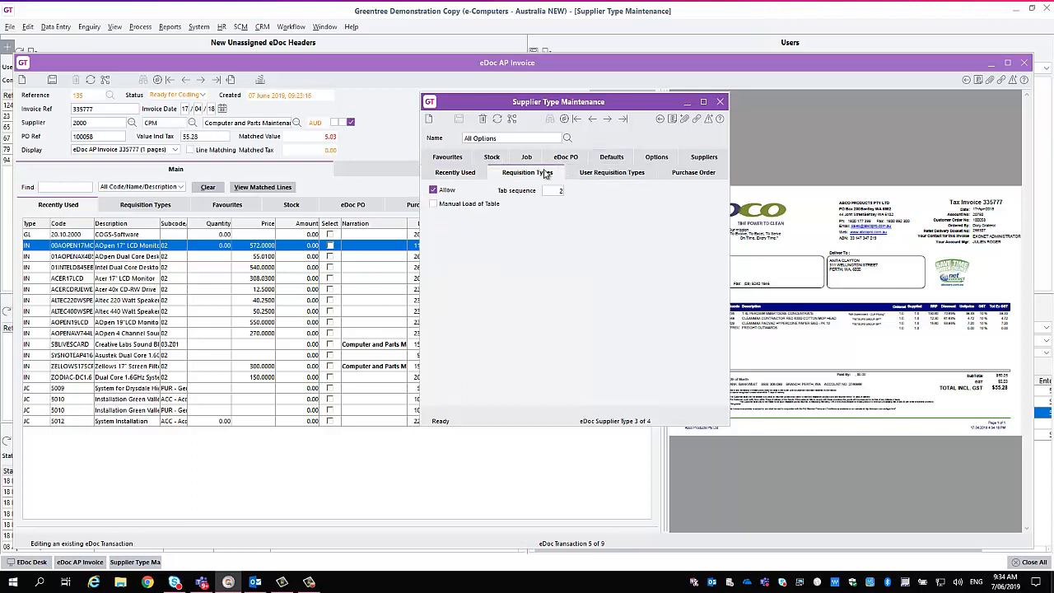
click(457, 162)
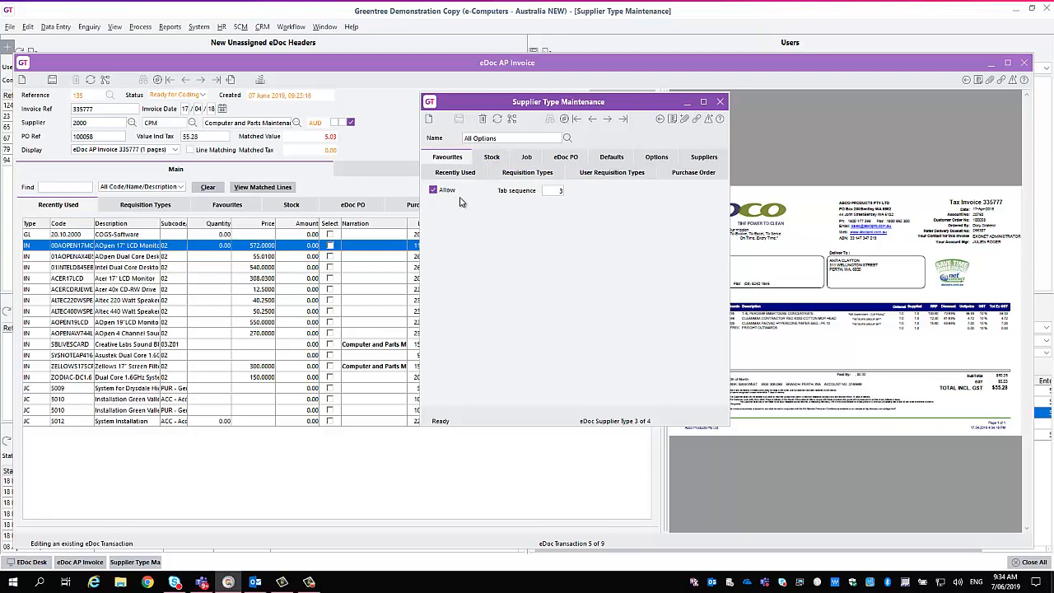
click(524, 158)
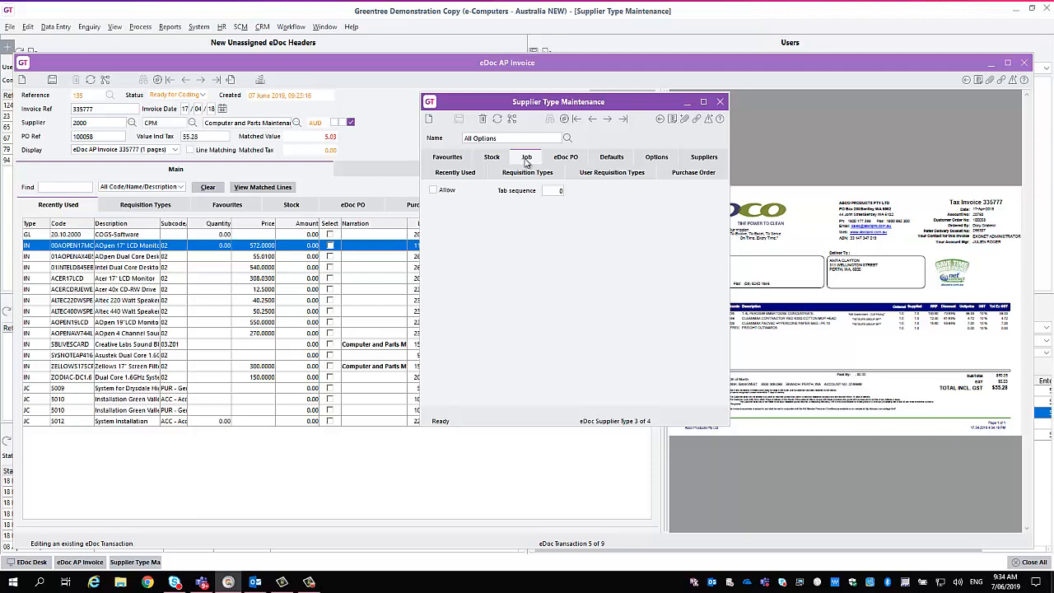
Load the Insurance Services supplier type and examine which coding and purchase order matching options it allows.
click(567, 140)
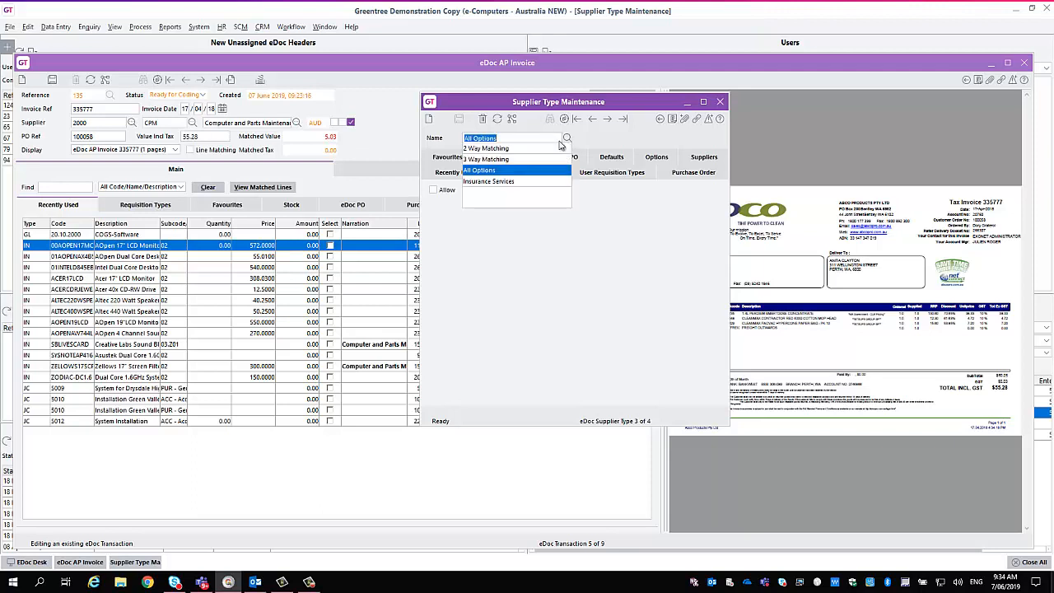
click(503, 182)
click(455, 173)
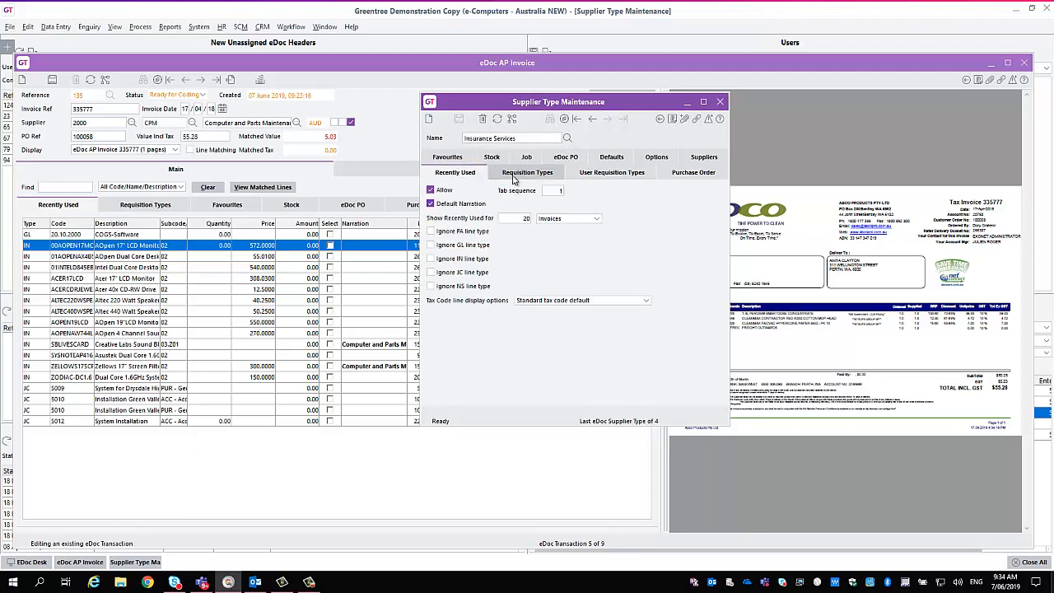
click(515, 177)
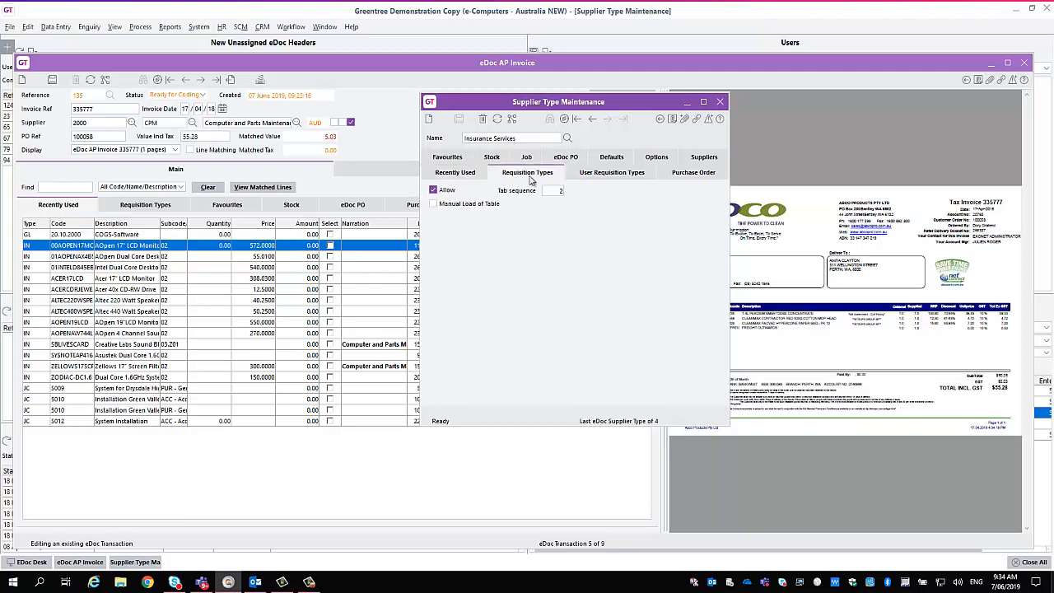
click(665, 177)
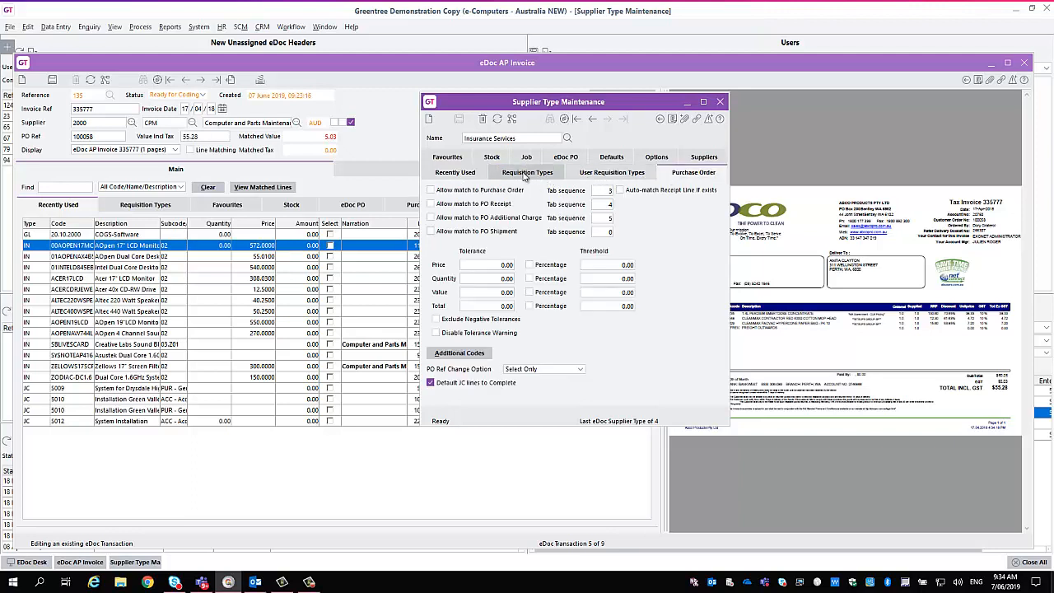
click(454, 160)
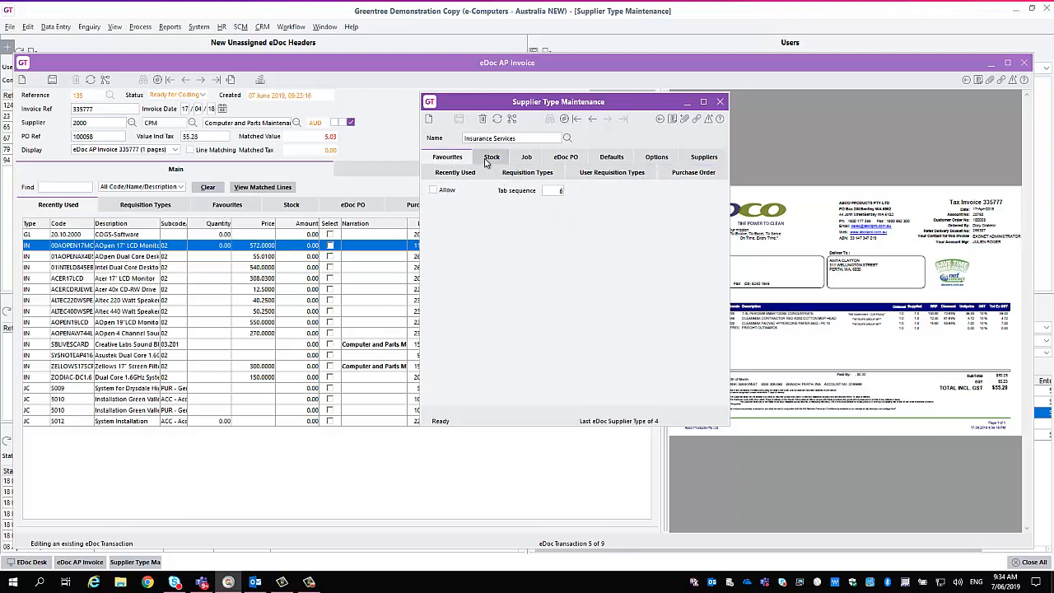
click(491, 160)
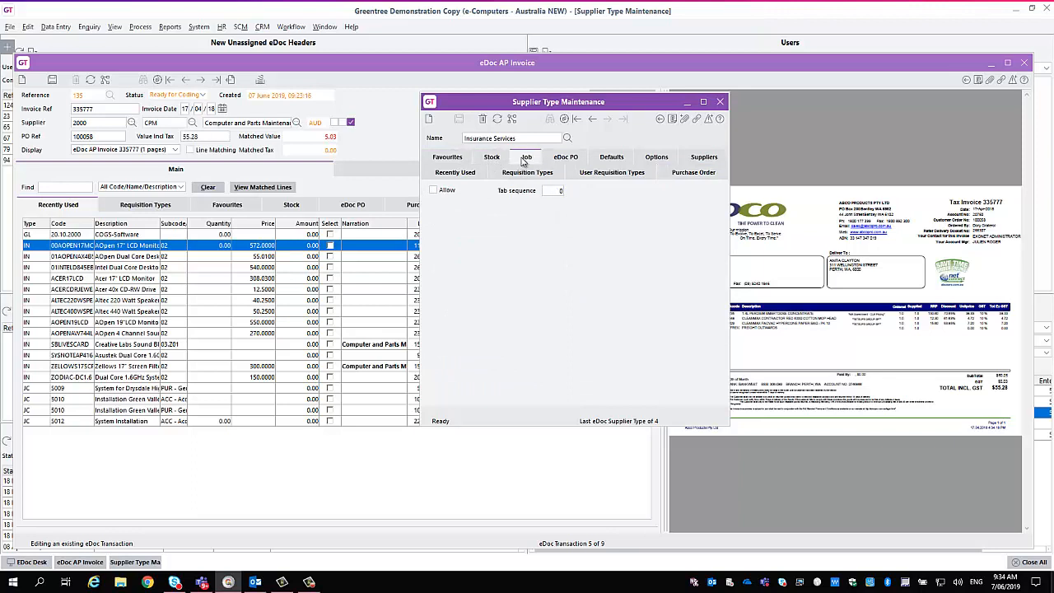
click(567, 159)
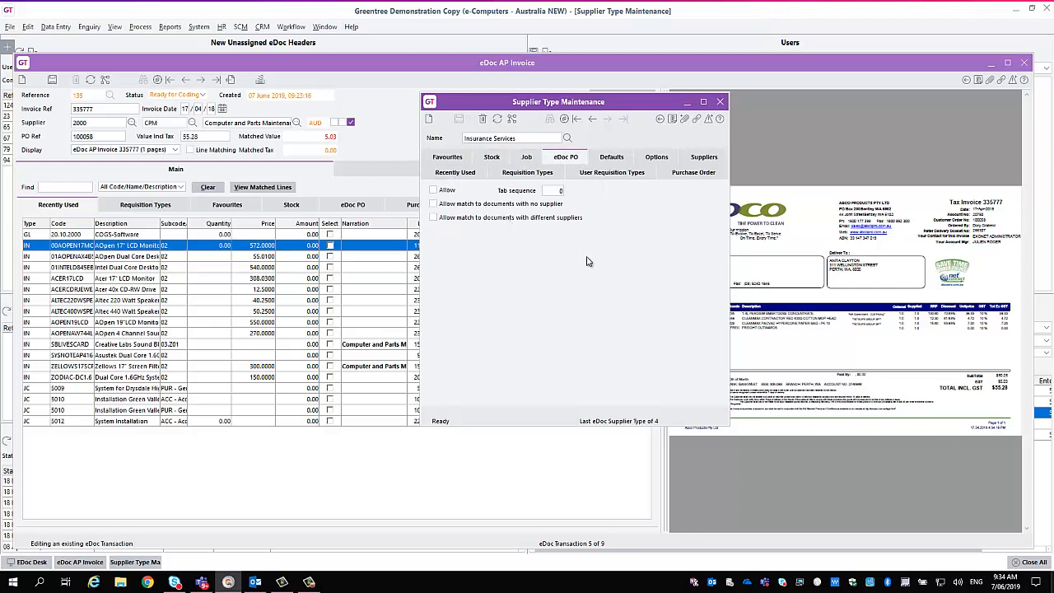
Compare the suppliers assigned to the Insurance Services and All Options supplier types.
click(693, 161)
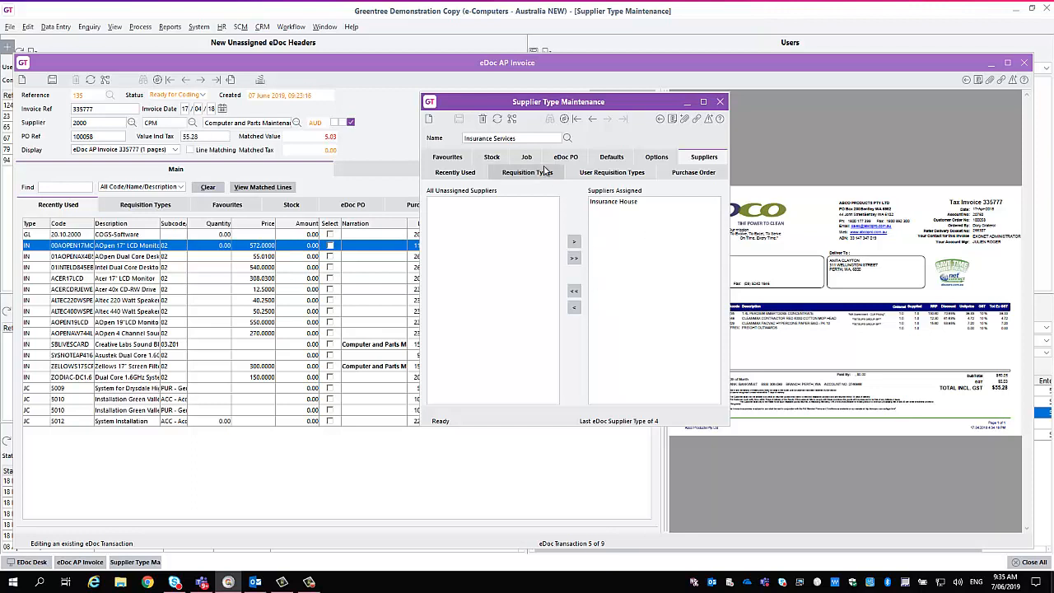
click(565, 140)
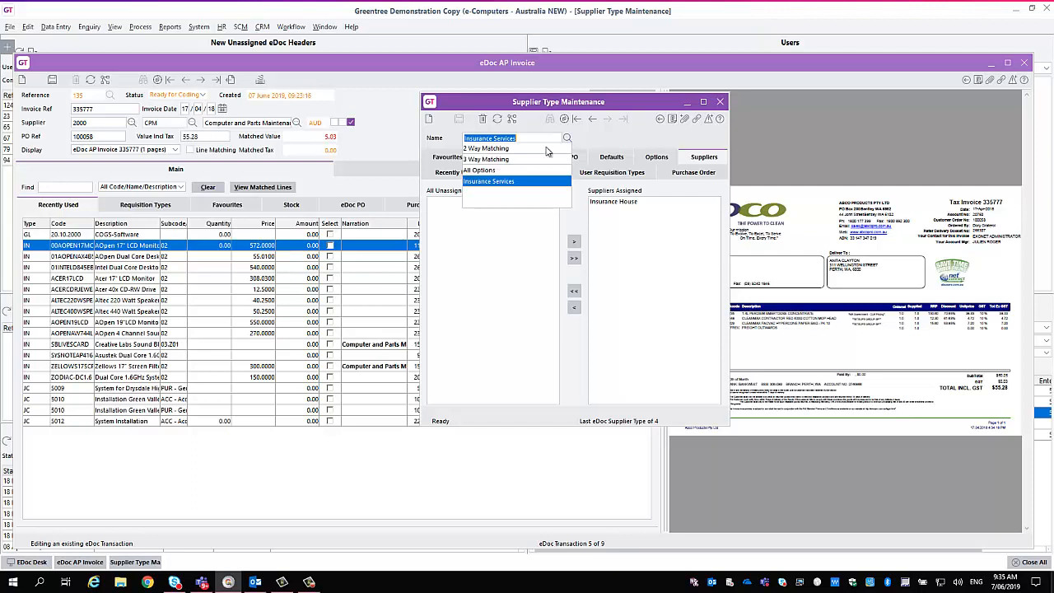
click(501, 172)
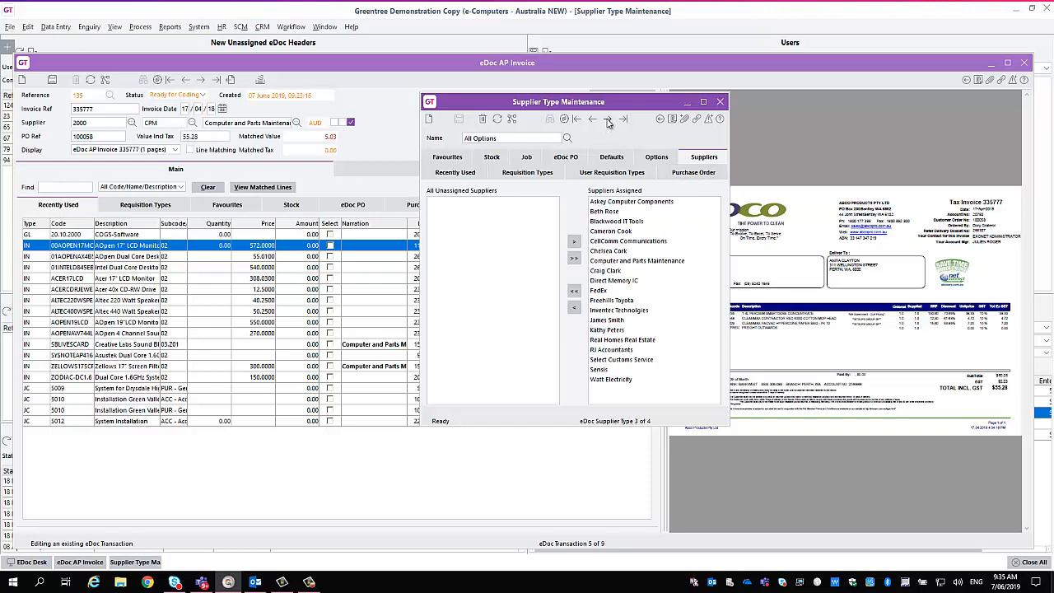
click(607, 120)
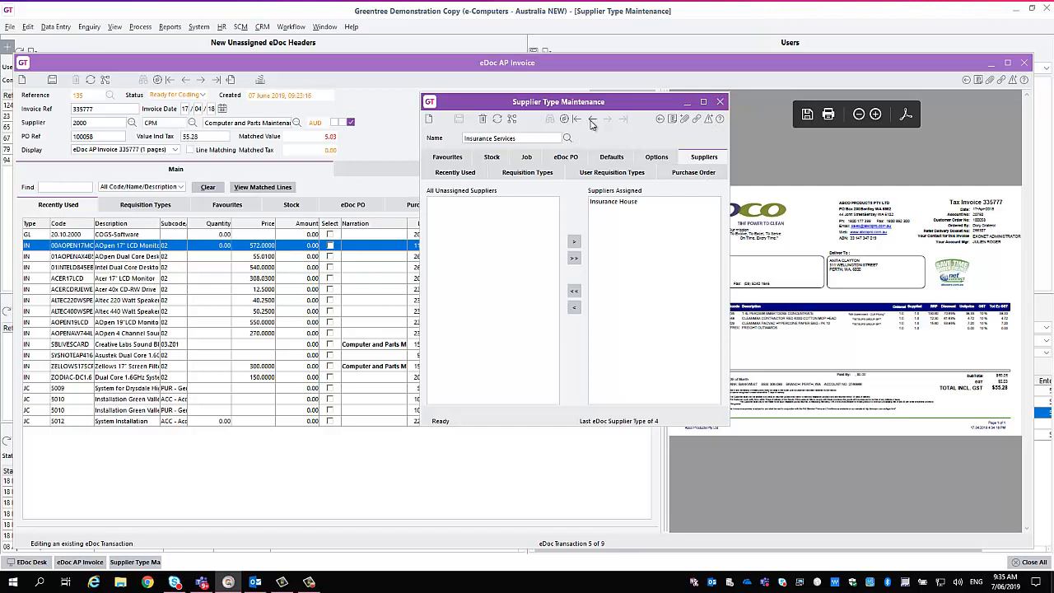
Browse back to the 2 Way Matching supplier type and check which suppliers are assigned to it.
click(592, 122)
click(592, 123)
click(592, 122)
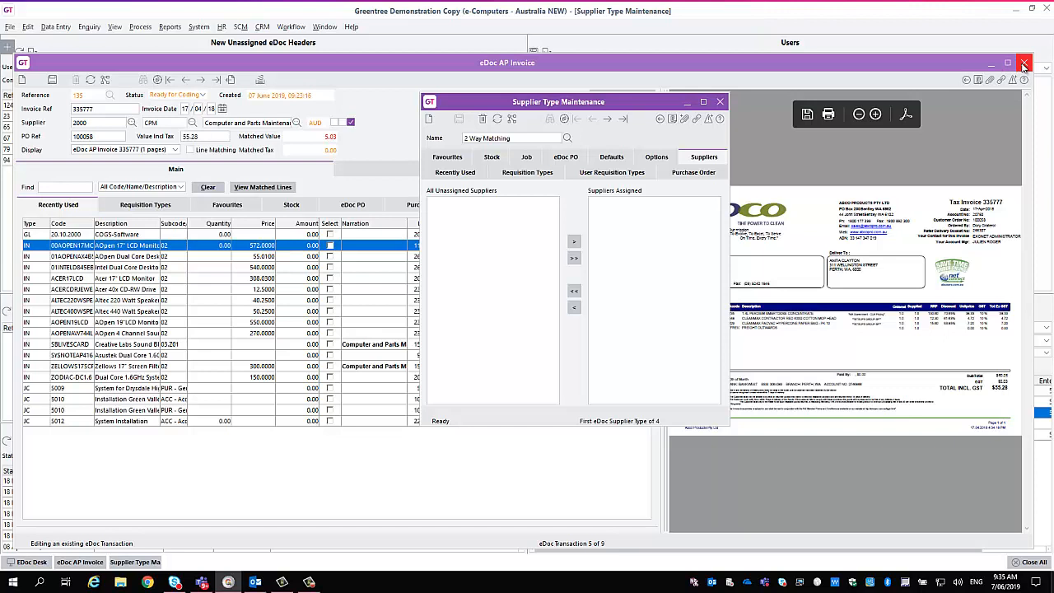
Open Supplier Maintenance, load the Computer and Parts Maintenance supplier and display its eDocs setup.
click(55, 26)
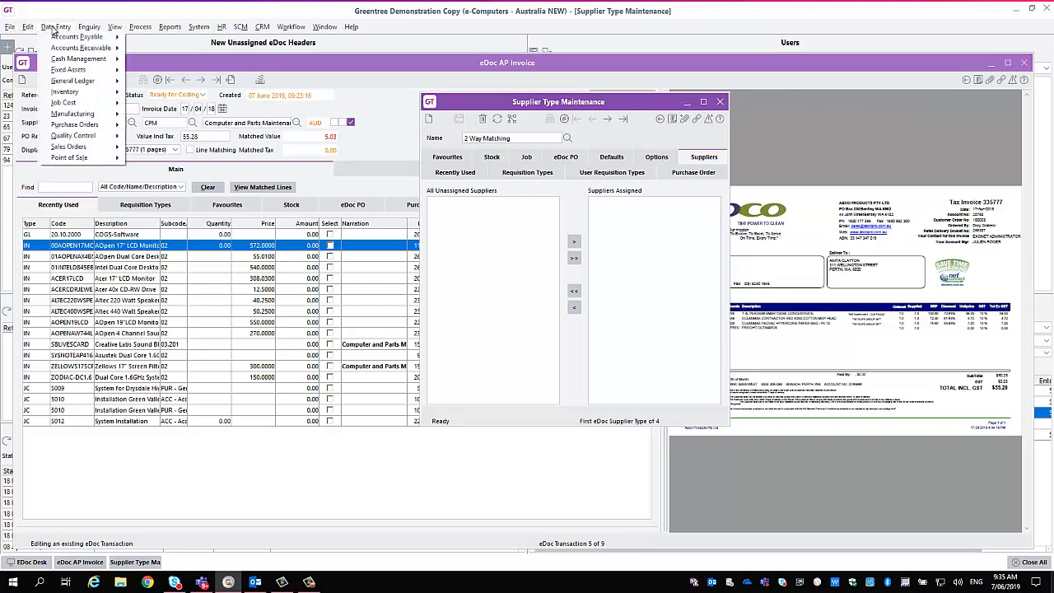
mouse_move(85, 38)
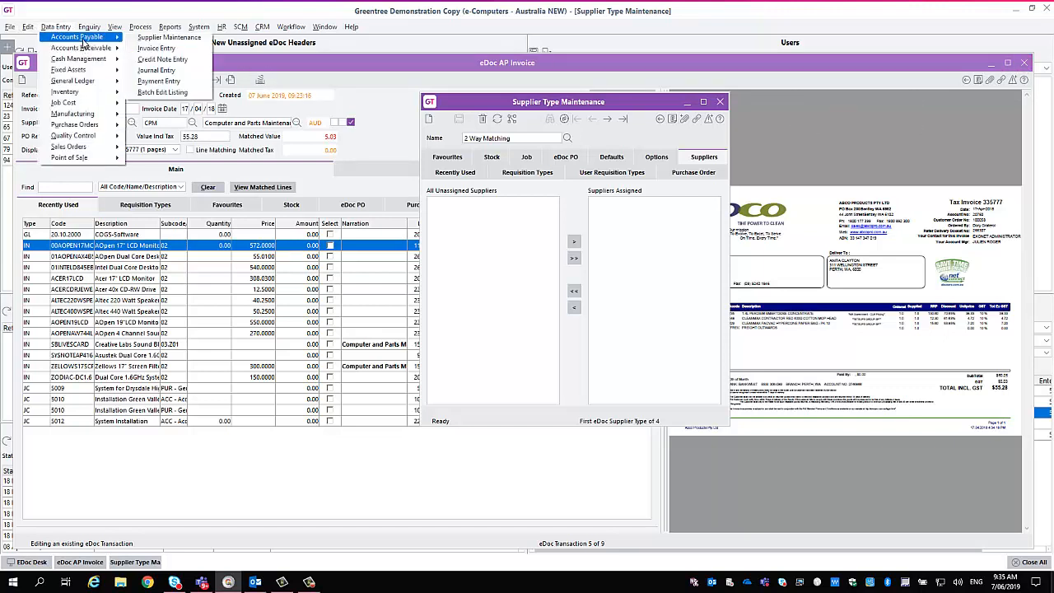
click(165, 38)
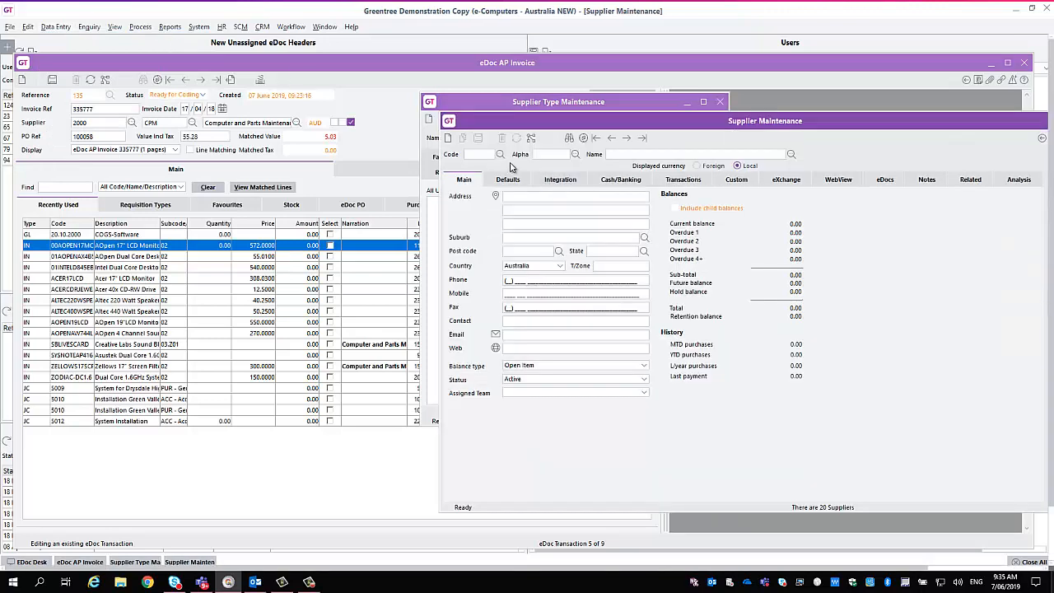
click(500, 154)
key(Return)
click(886, 181)
click(891, 194)
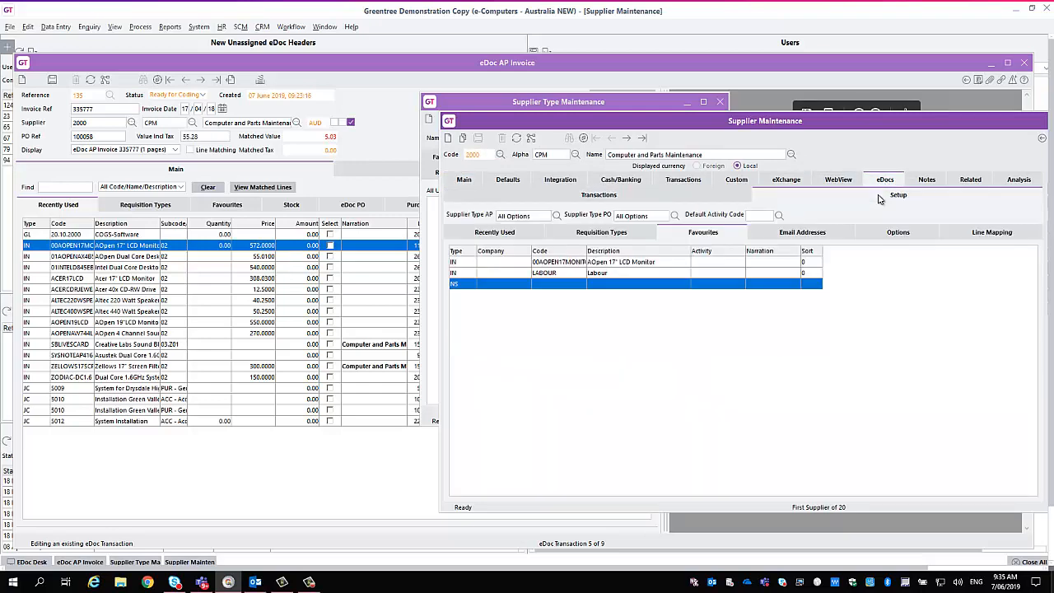
Review the AP supplier types that can be assigned to Computer and Parts Maintenance, and close the supplier record.
click(546, 218)
click(557, 216)
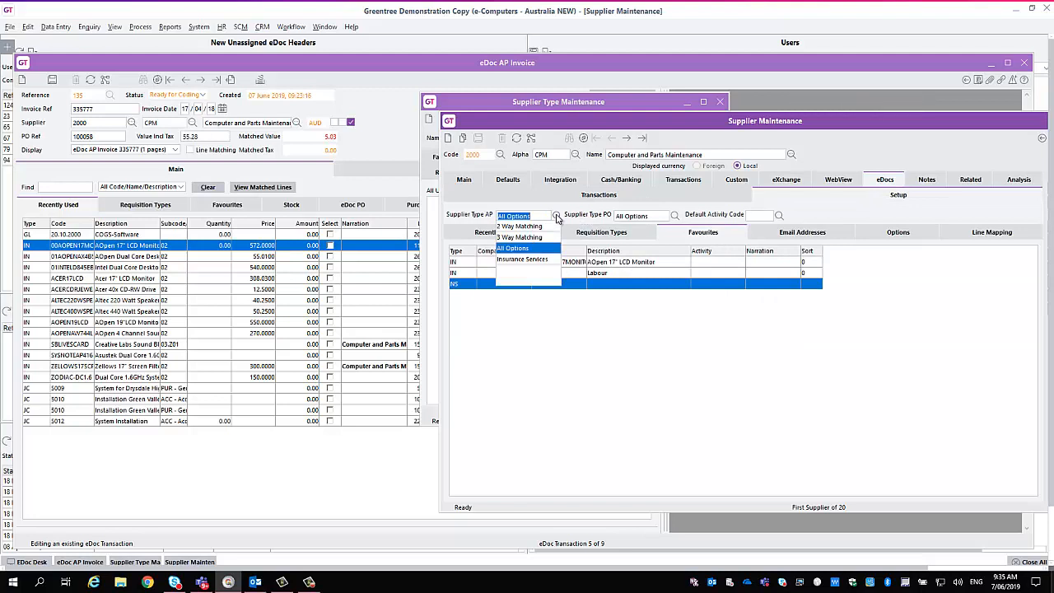
click(556, 217)
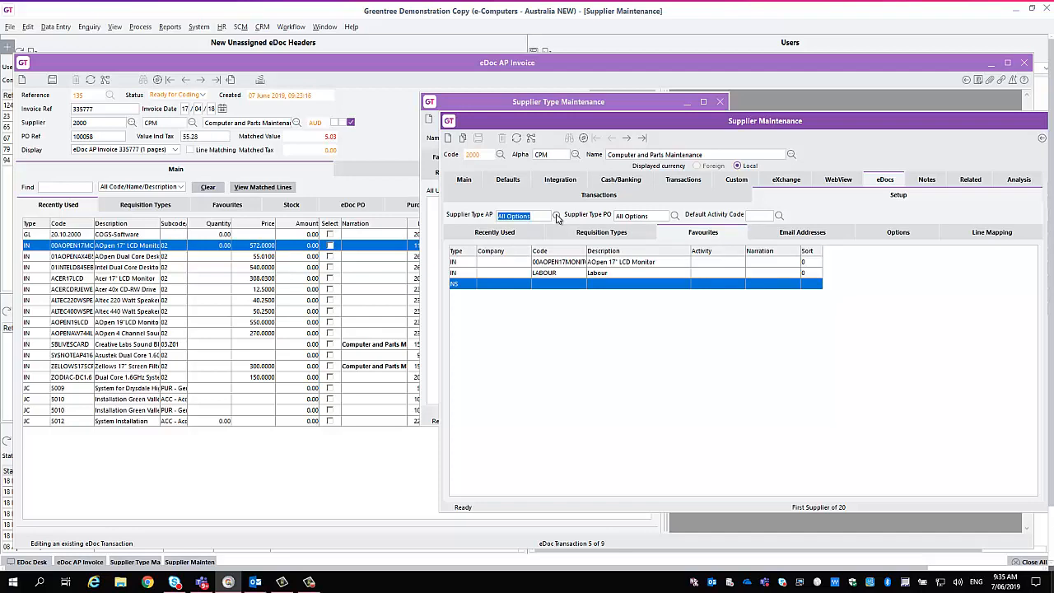
drag(850, 123, 765, 109)
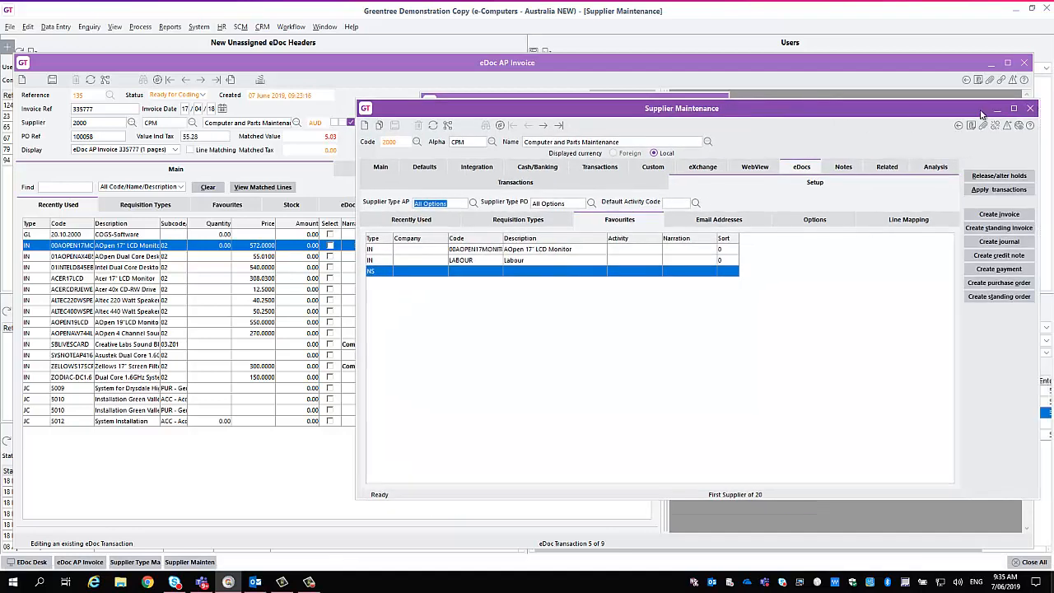
click(1031, 108)
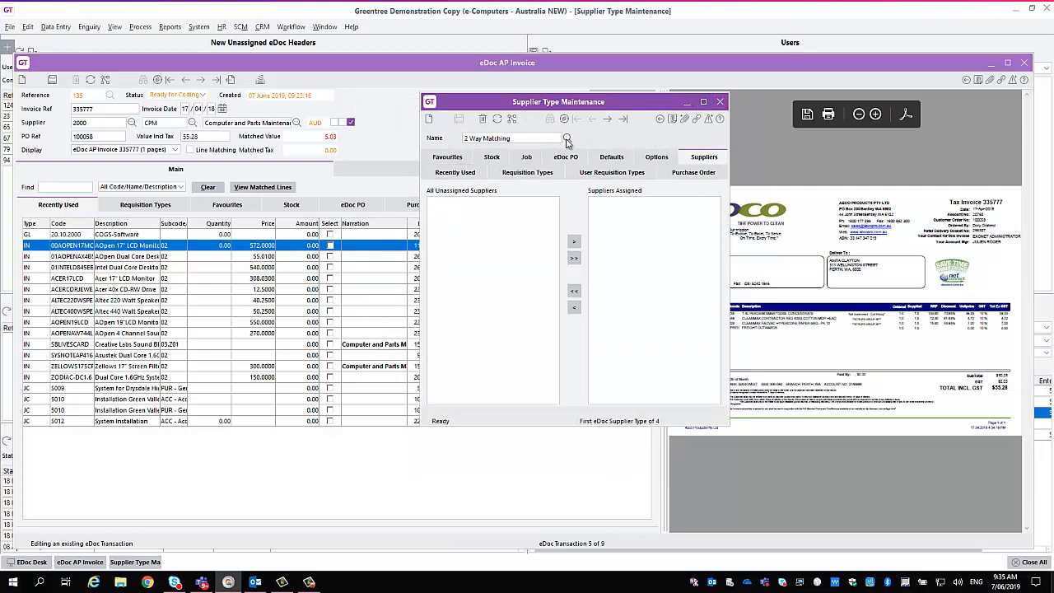
Load the All Options supplier type, examine its Recently Used settings and display basis choices, and close Supplier Type Maintenance.
click(566, 138)
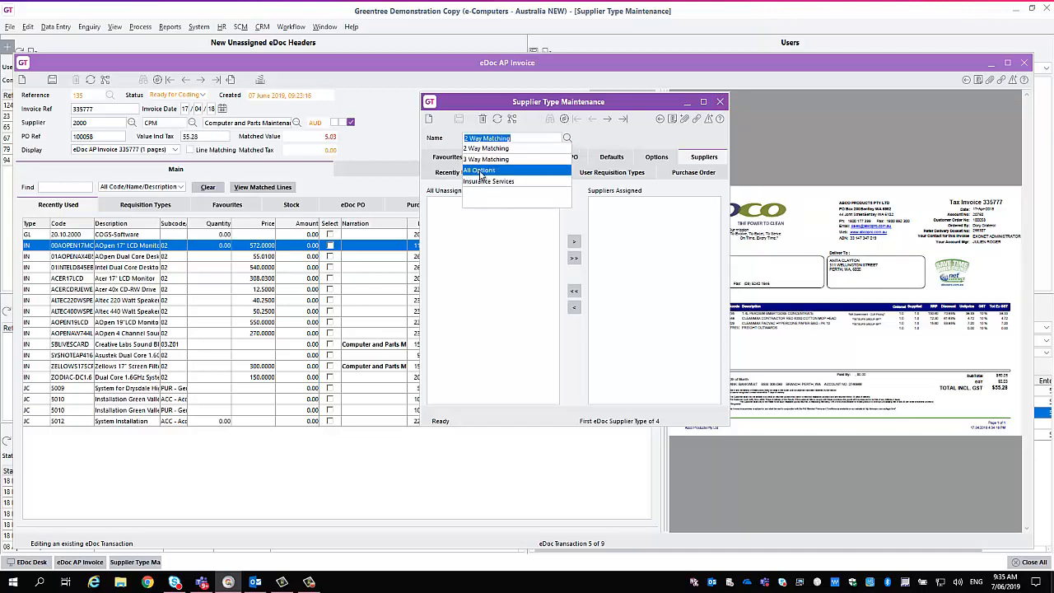
click(467, 170)
click(458, 175)
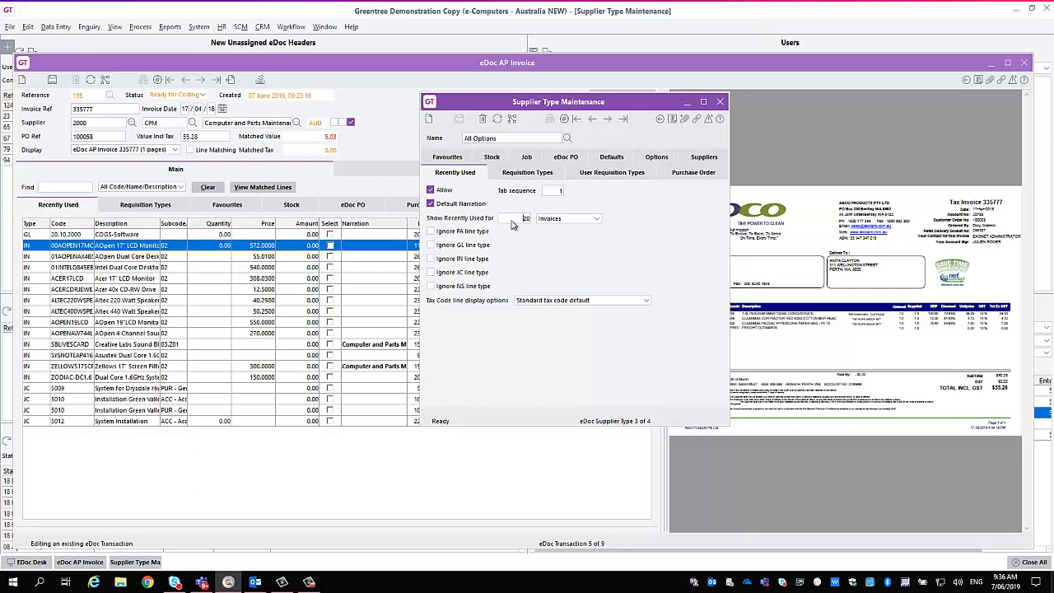
click(597, 219)
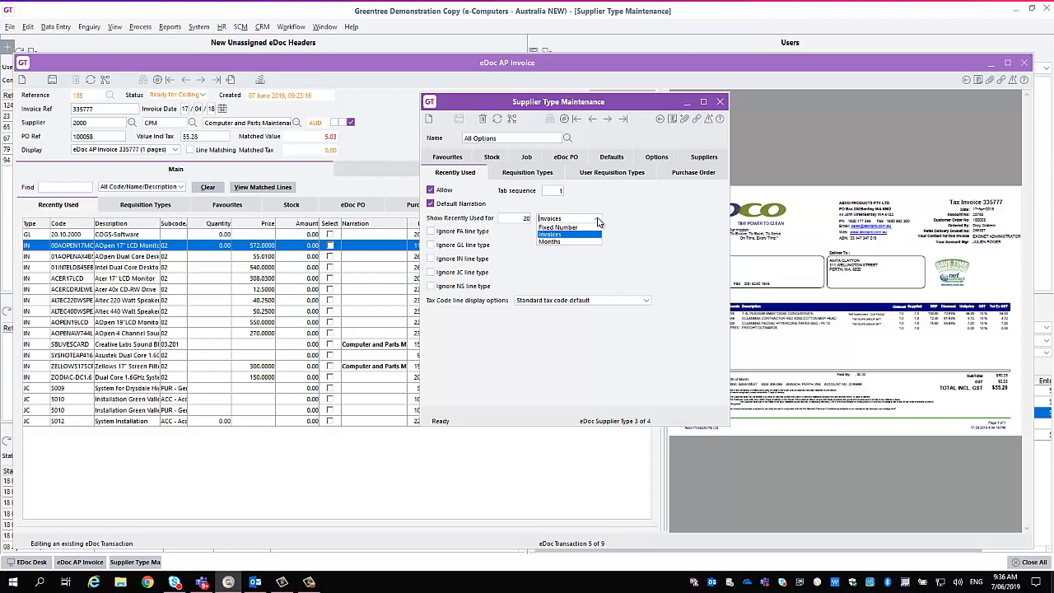
click(598, 221)
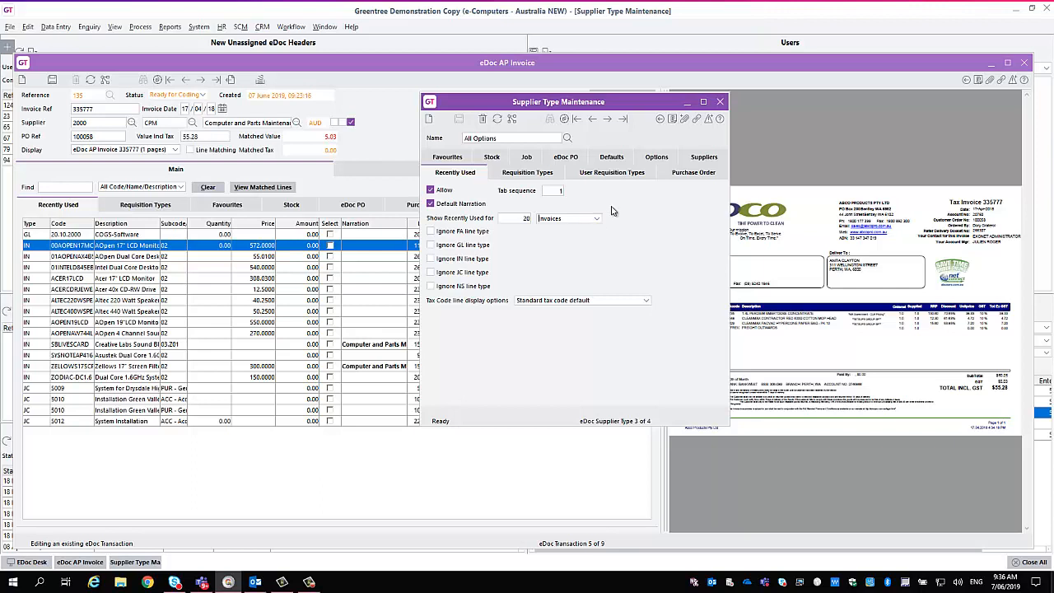
click(721, 103)
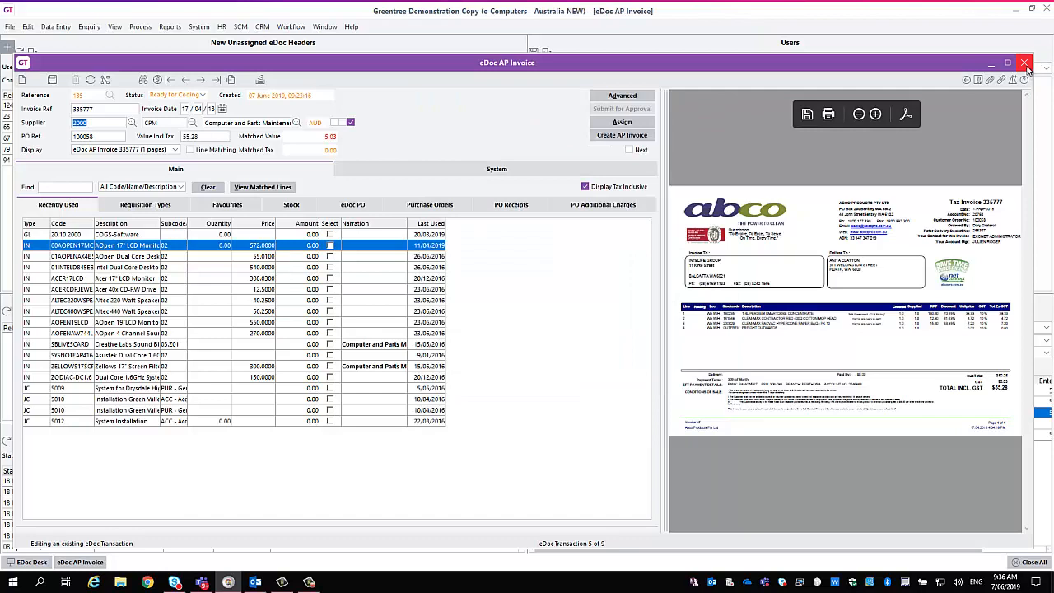
Close the current invoice and open the unassigned AP Invoice eDoc 124.
click(1026, 64)
click(531, 304)
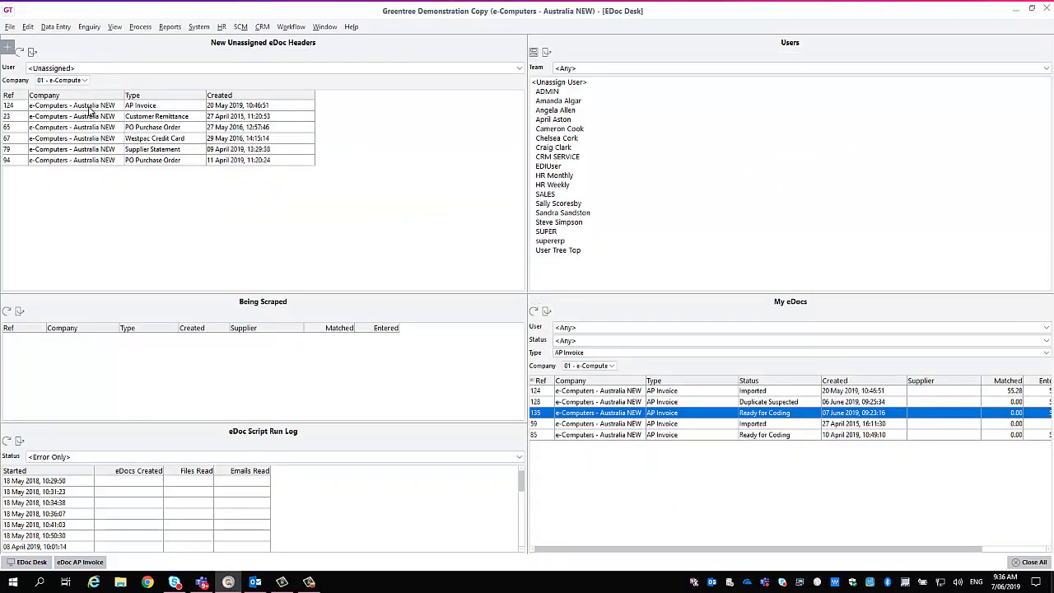
double_click(89, 107)
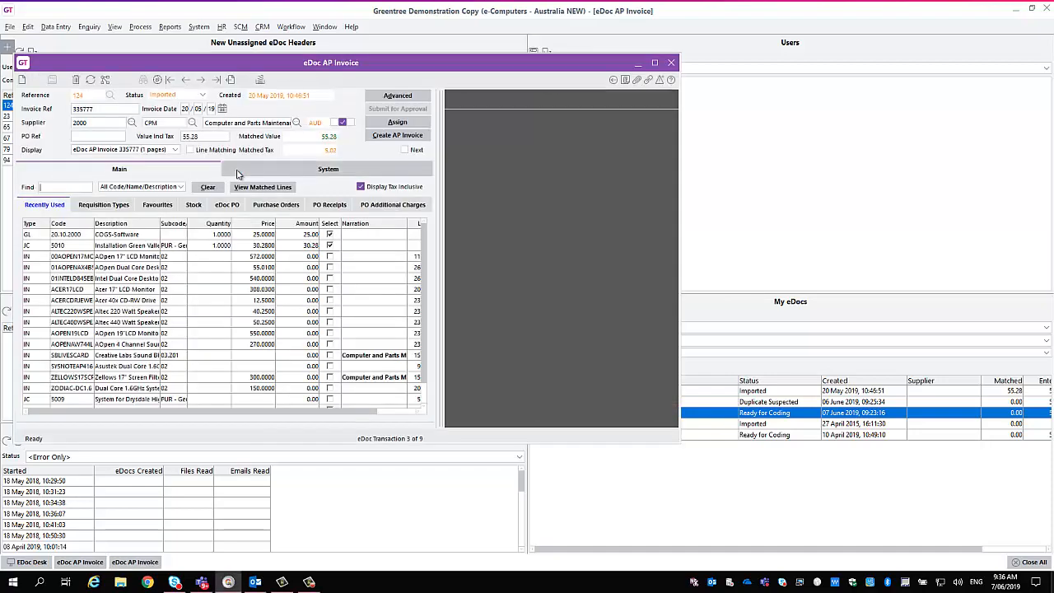
click(131, 123)
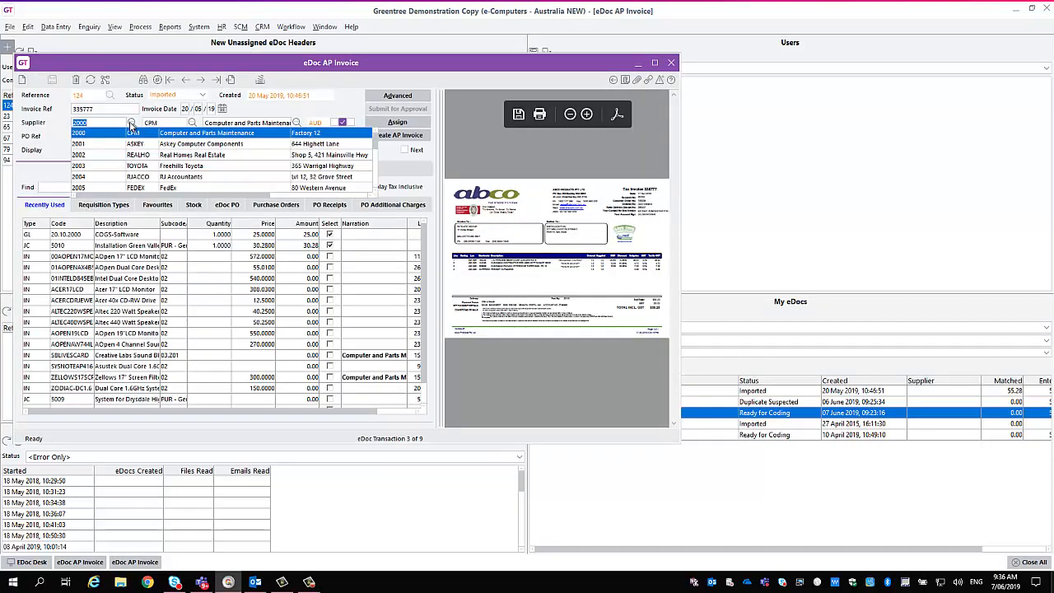
click(296, 124)
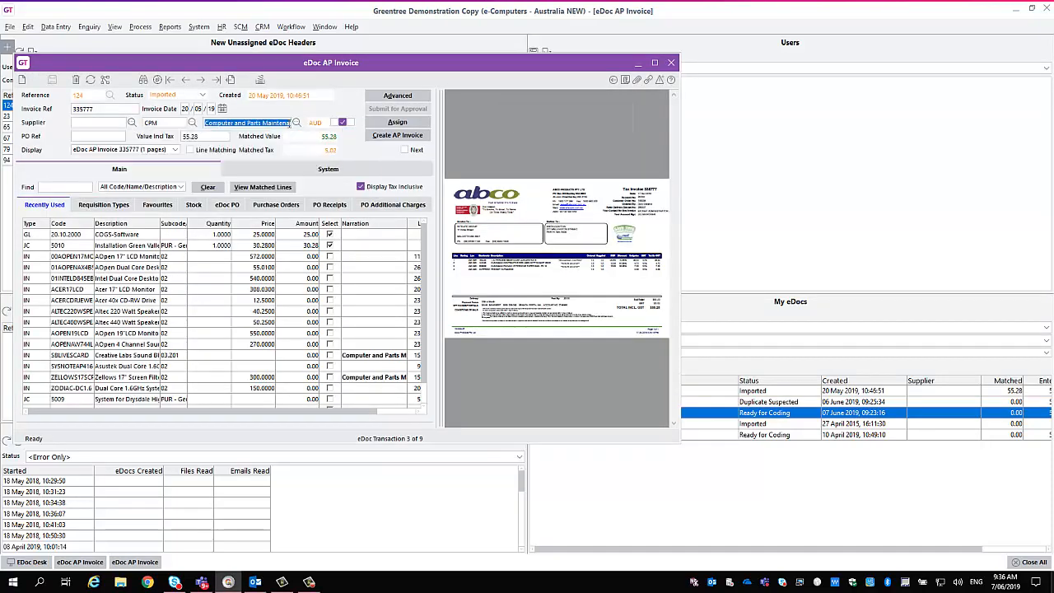
text(insu)
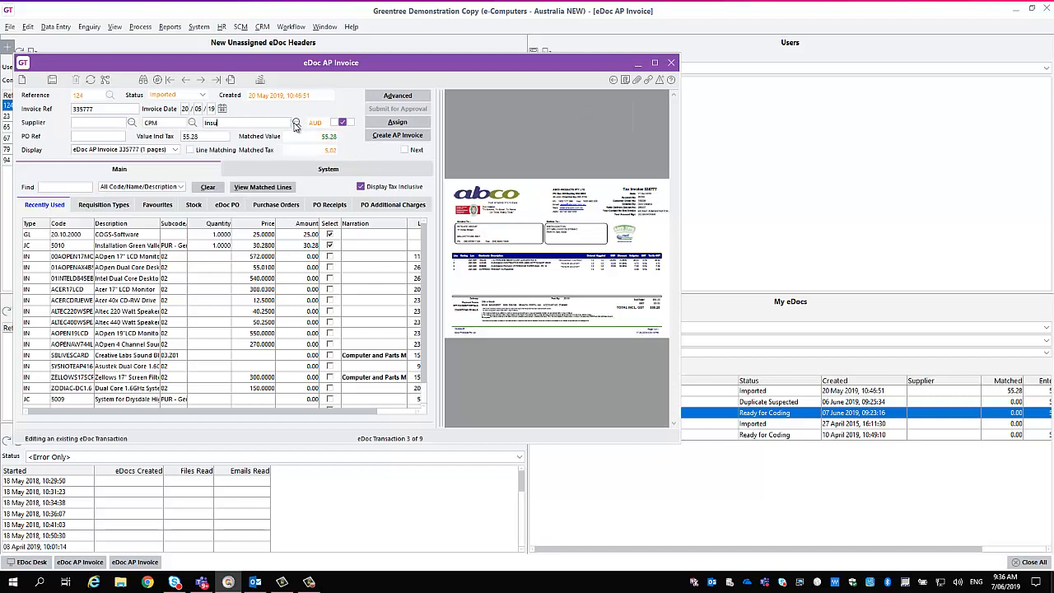
text(ran)
click(296, 123)
click(260, 139)
click(549, 304)
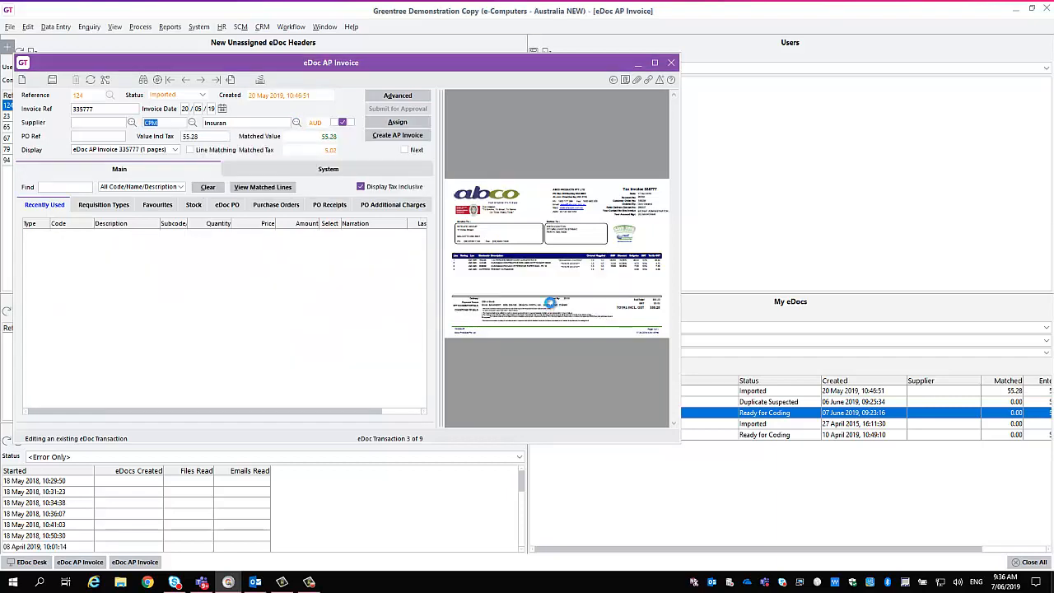
Enter Insurance as the supplier name on eDoc 124 and accept the deletion of its matched lines.
click(297, 123)
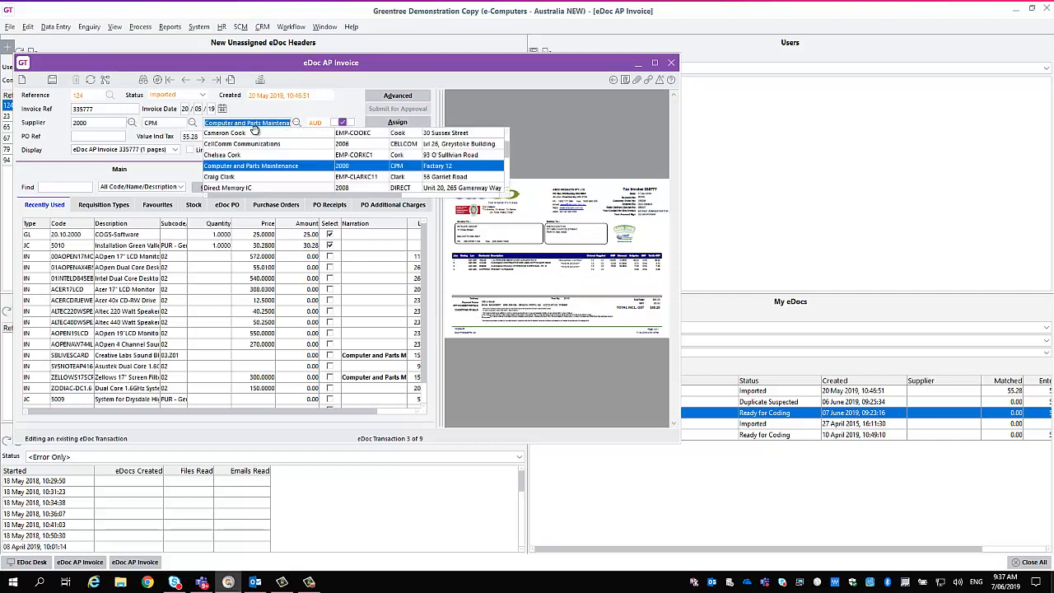
text(Insurance)
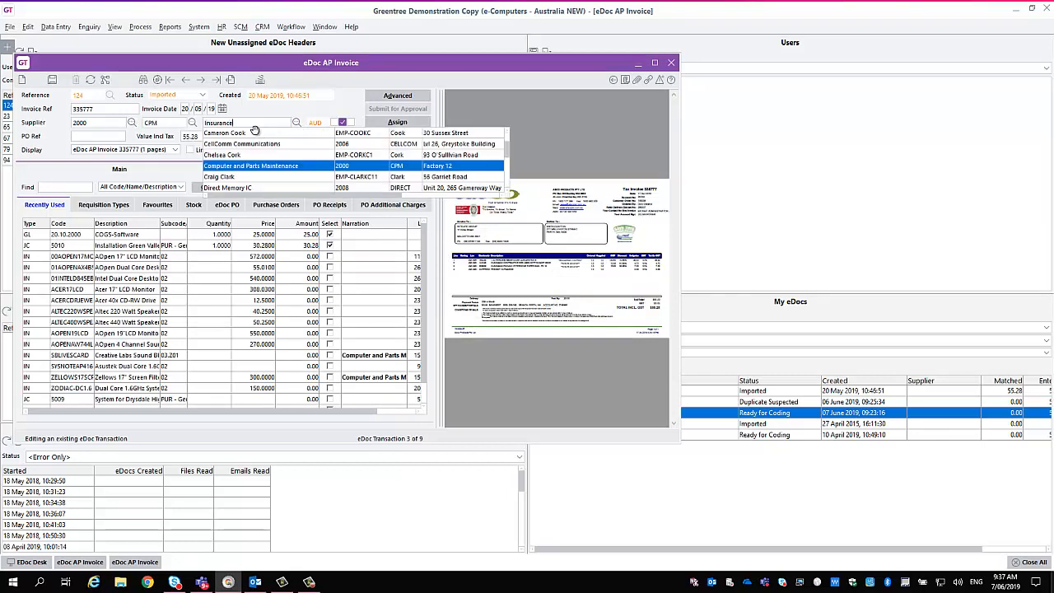
click(256, 134)
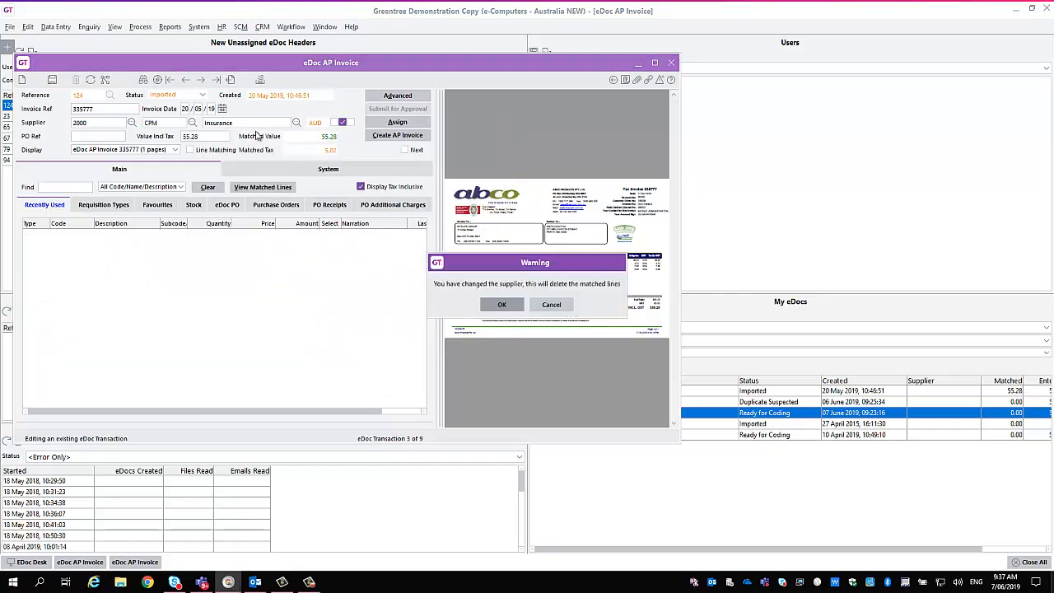
click(504, 304)
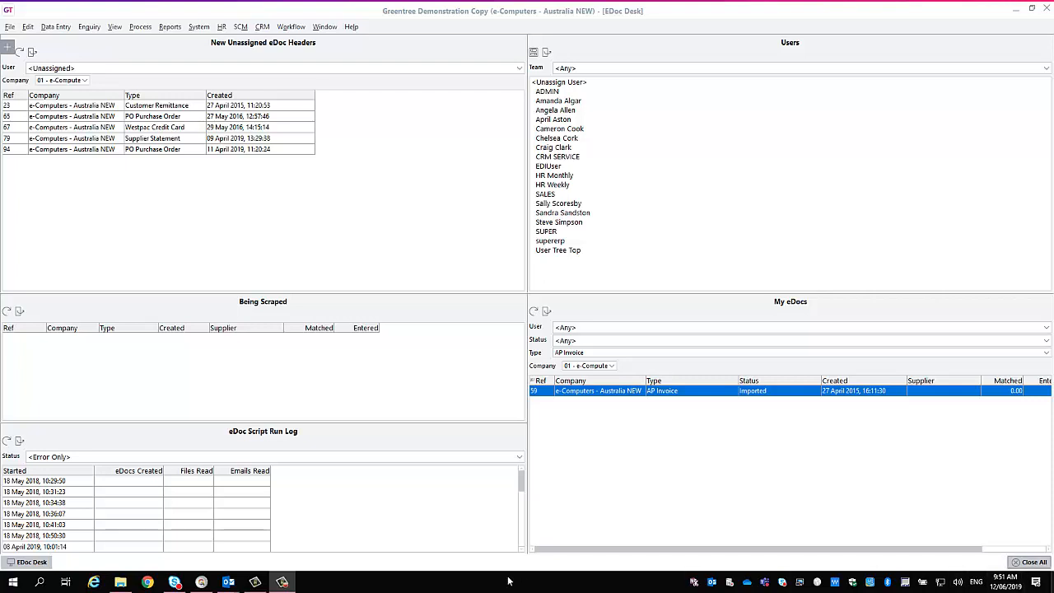
Switch to the Outlook message "AP Invoice" and send it to Greentree Demo with INVOICE_335777.pdf attached.
mouse_move(228, 582)
click(298, 517)
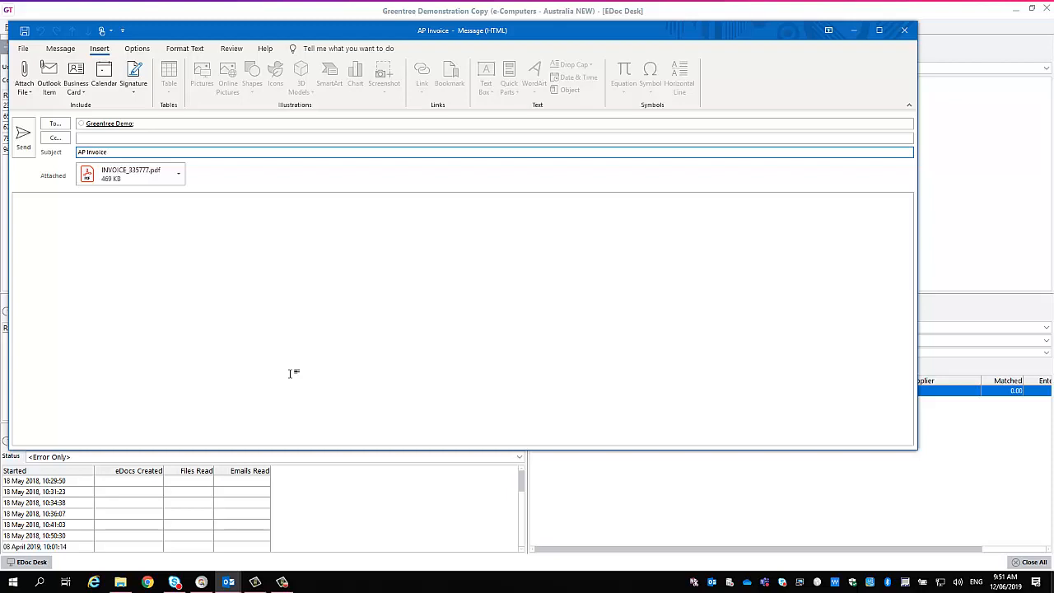
click(24, 145)
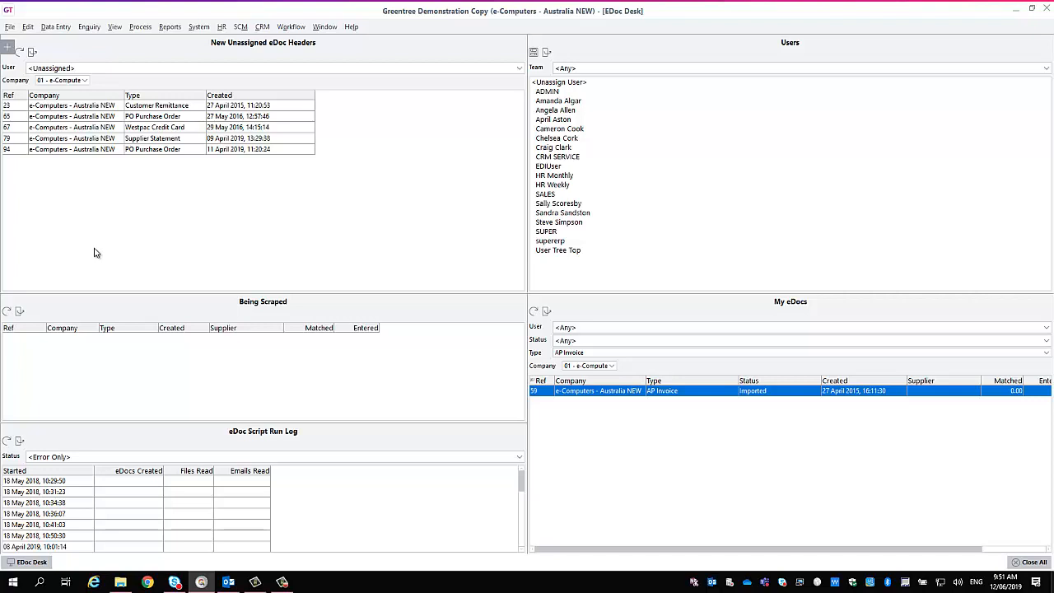
Refresh the Being Scraped list, and open AP Invoice eDoc 145 maximised with an enlarged line matching area.
click(7, 312)
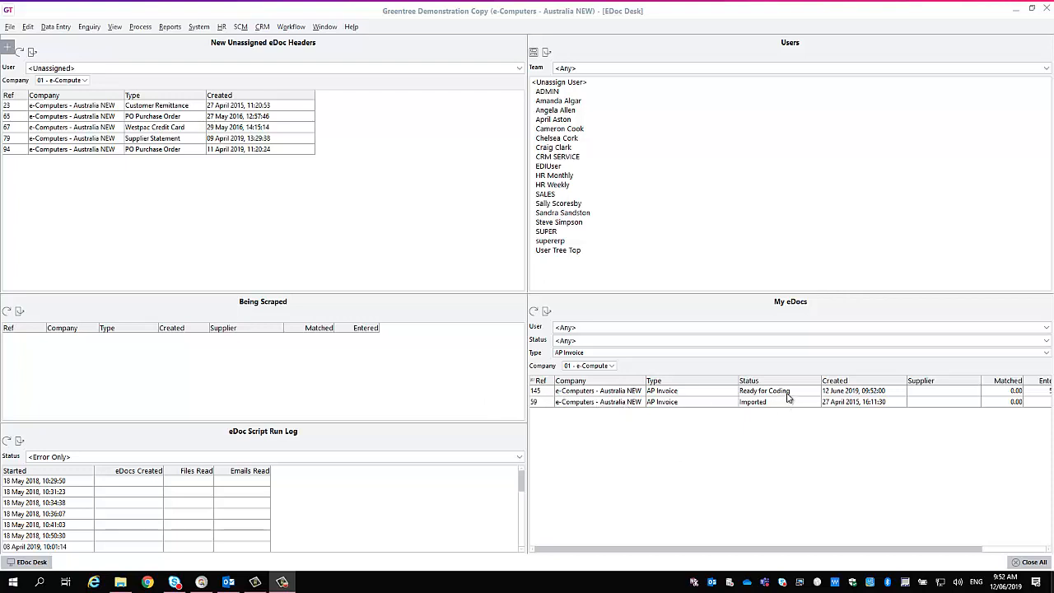
double_click(544, 398)
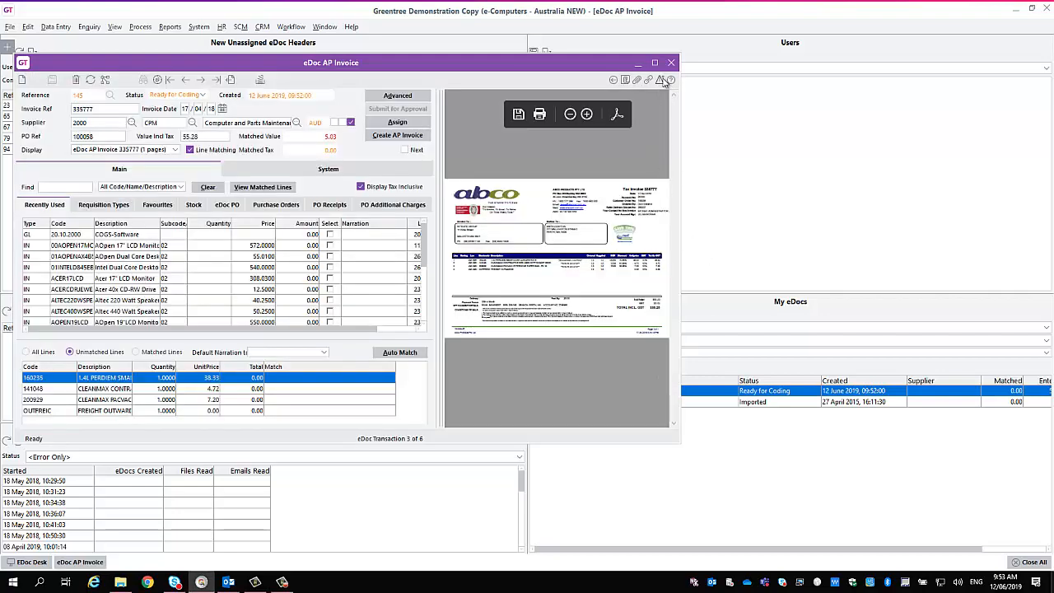
click(656, 64)
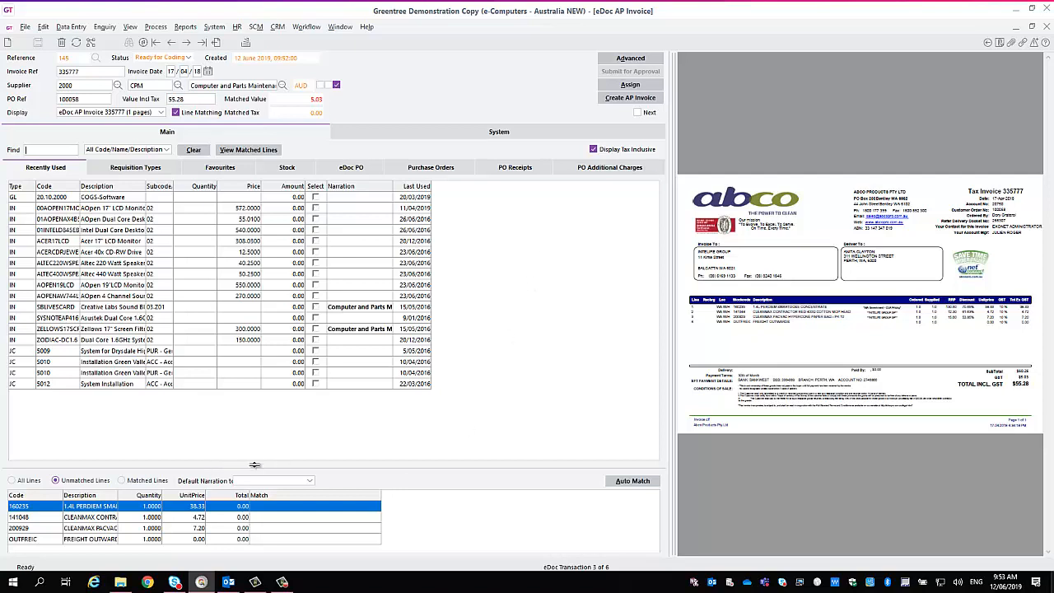
drag(254, 464, 256, 402)
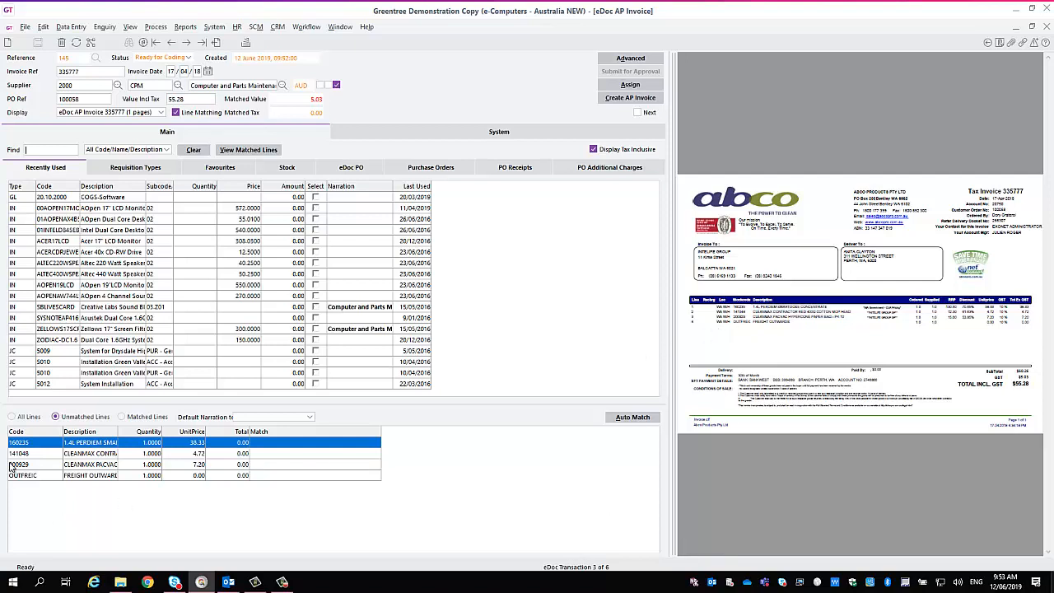
Compare the all, unmatched and matched views of the scraped invoice lines, ending with all lines displayed.
click(23, 417)
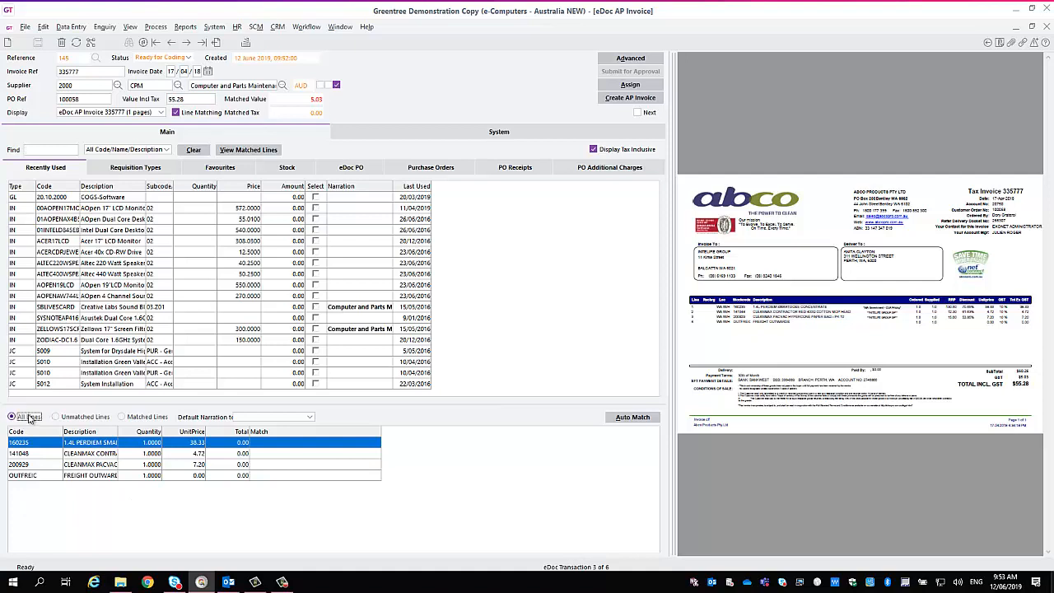
click(79, 420)
click(147, 419)
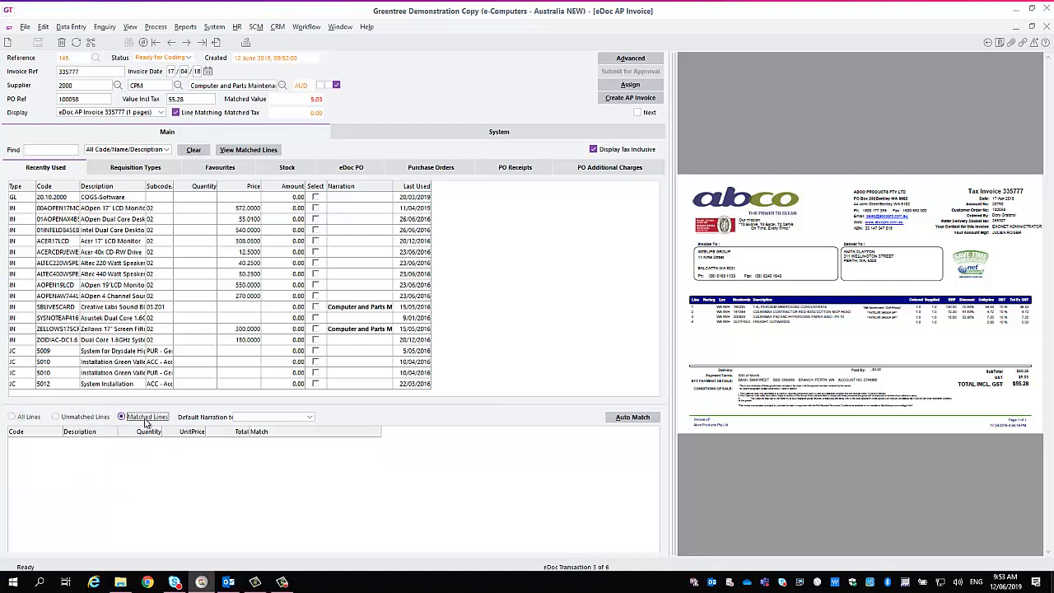
click(28, 417)
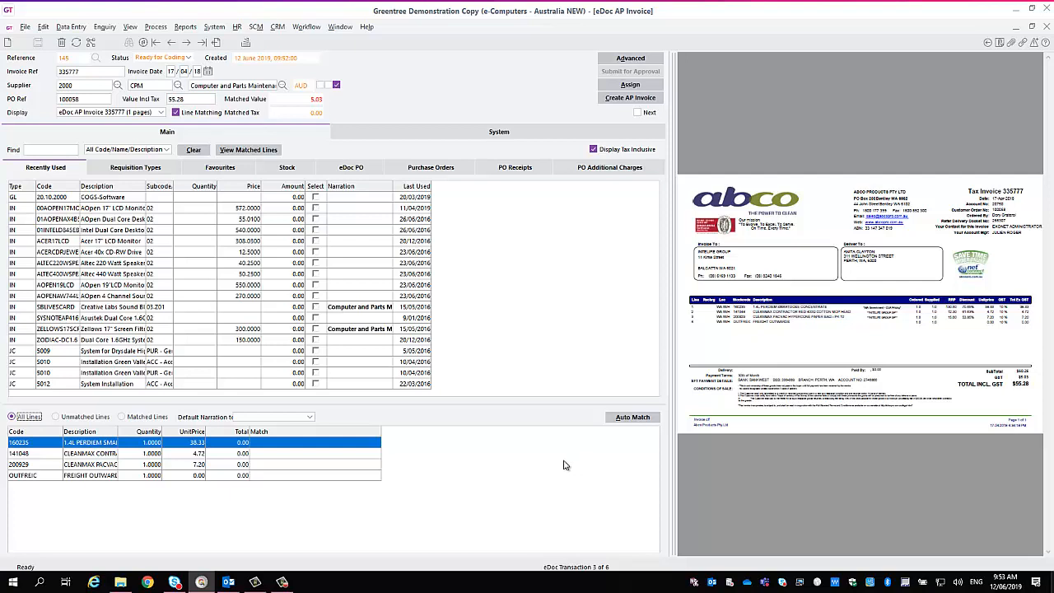
Auto-match the scraped invoice lines against the referenced purchase order, and run the matching a second time.
click(624, 420)
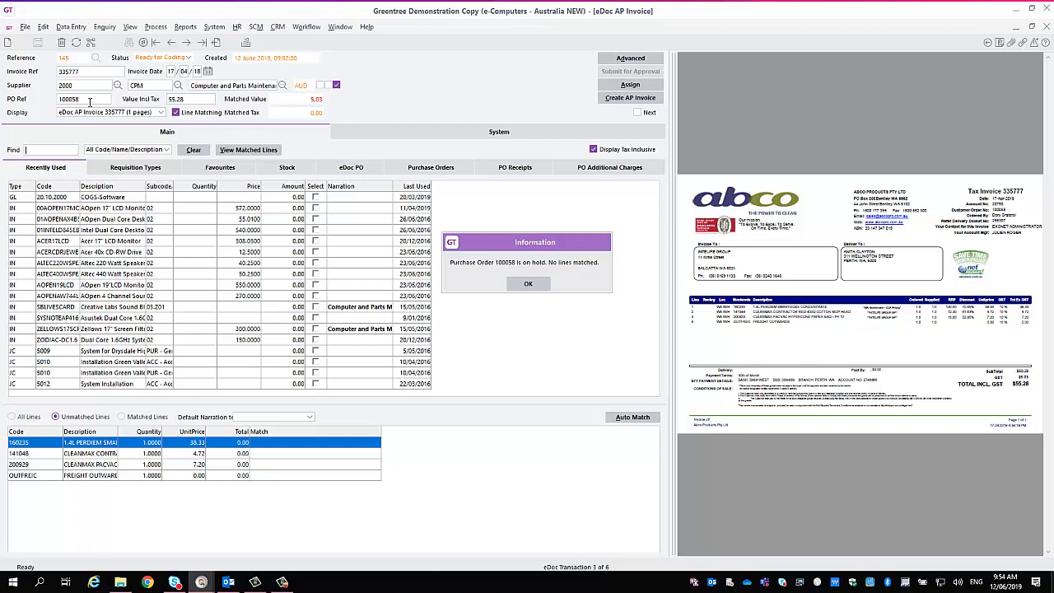
click(539, 289)
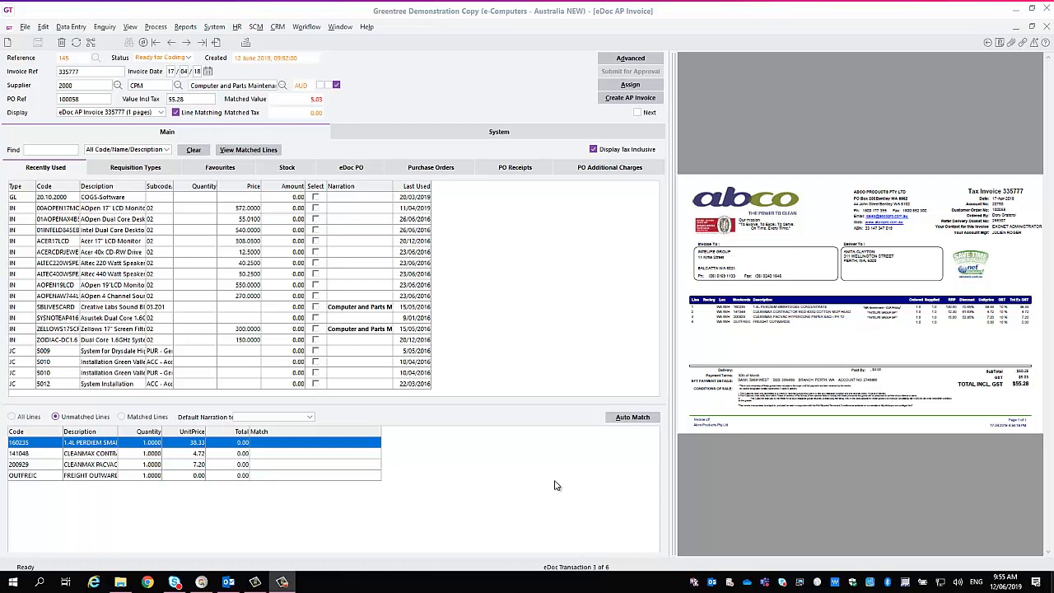
click(633, 417)
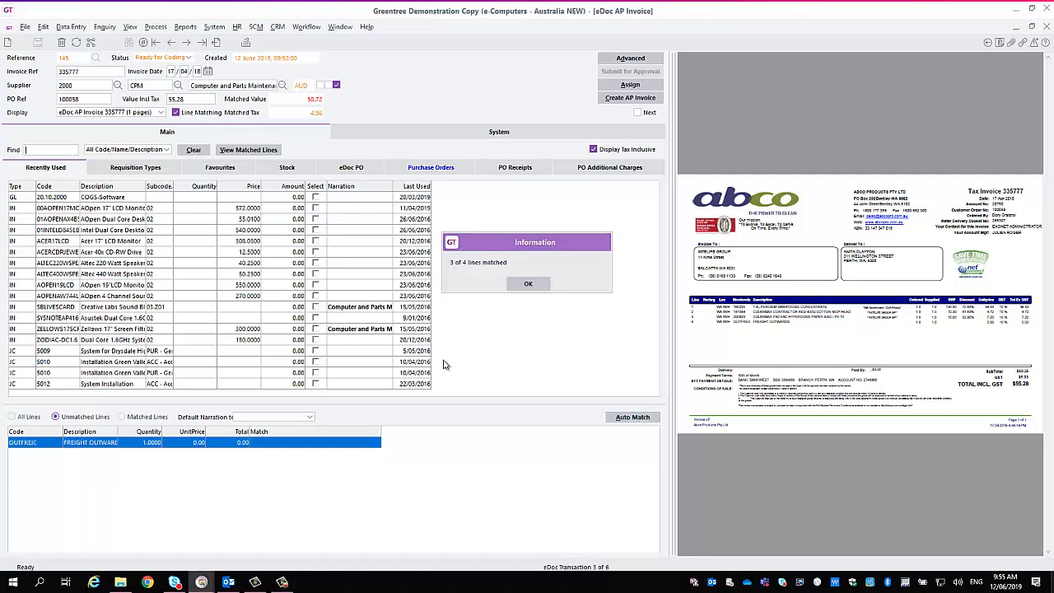
Display only the matched invoice lines with a widened Match column, and check them against the purchase order lines before returning to the recently used codes.
click(529, 284)
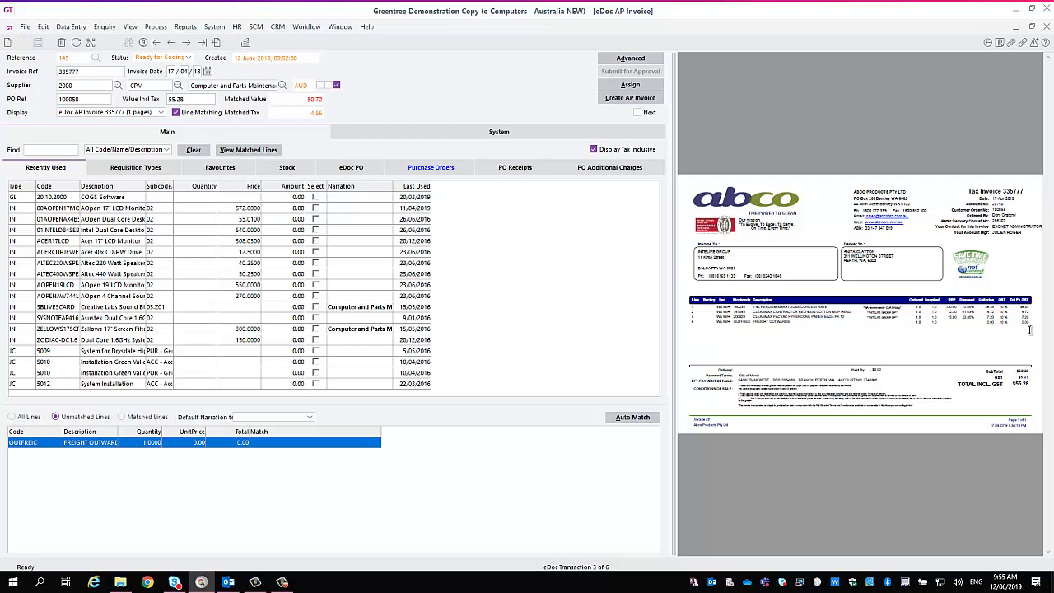
click(145, 421)
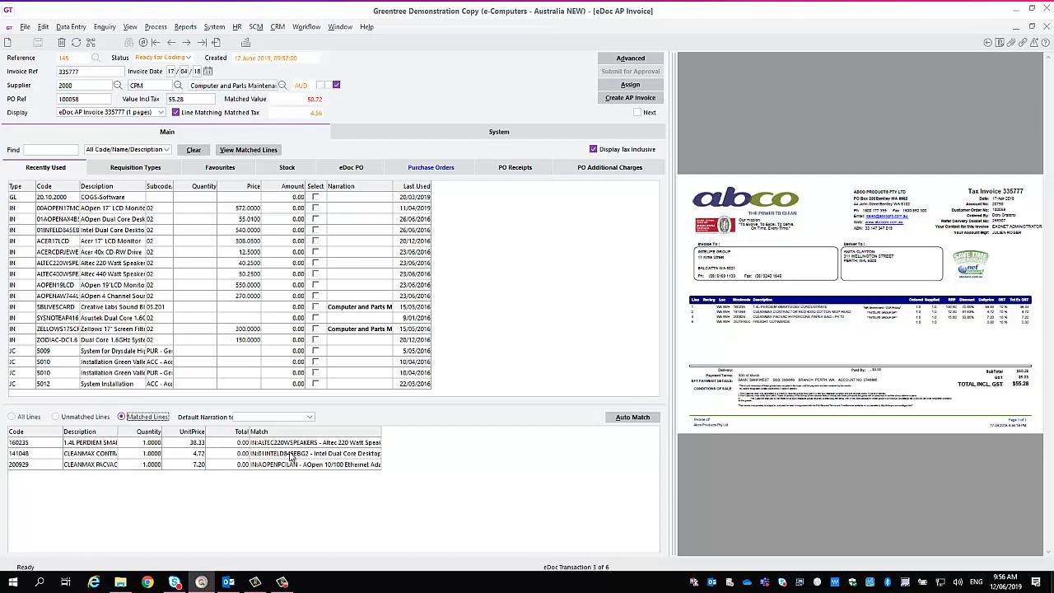
drag(383, 433, 505, 436)
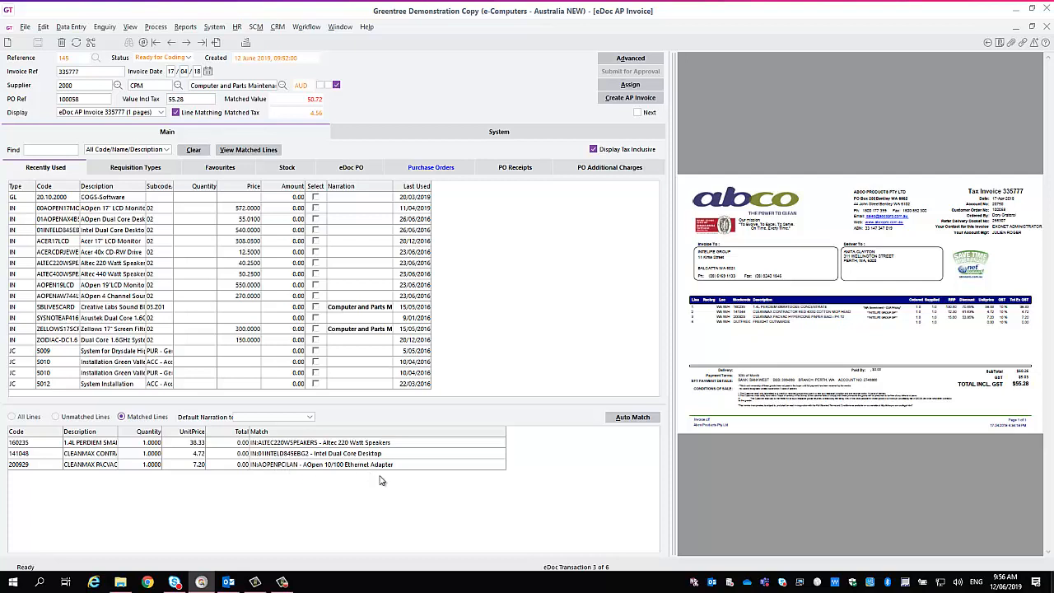
click(430, 169)
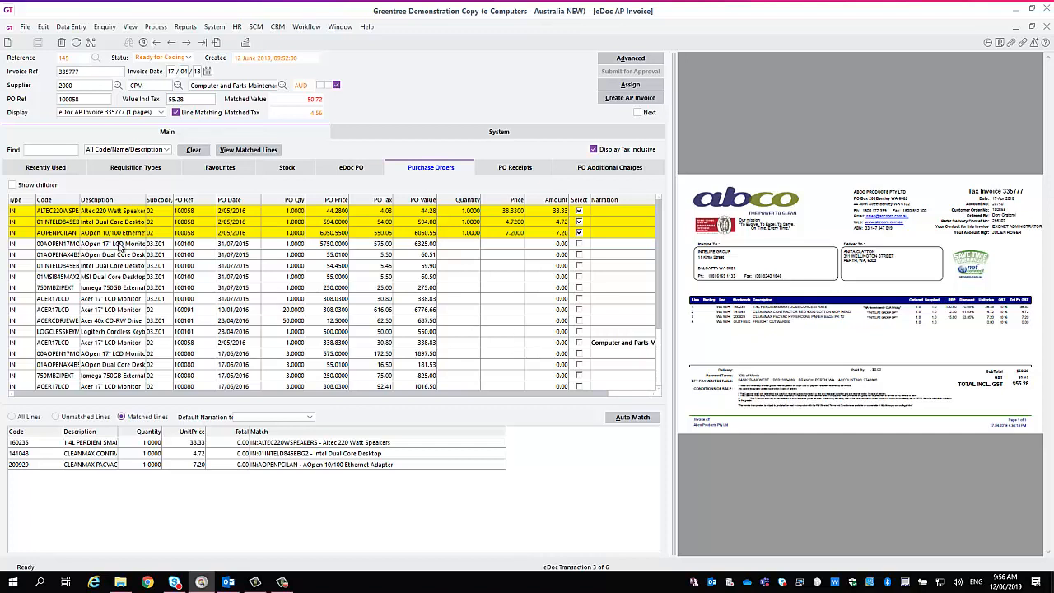
click(38, 172)
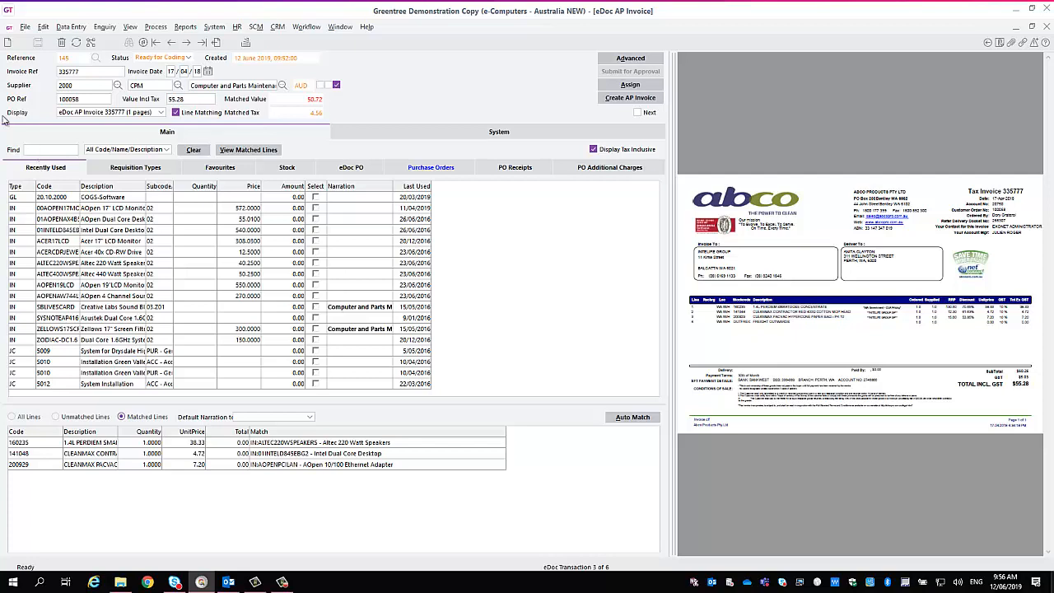
Open the supplier record for Computer and Parts Maintenance and display the line mapping in its eDocs setup.
click(25, 27)
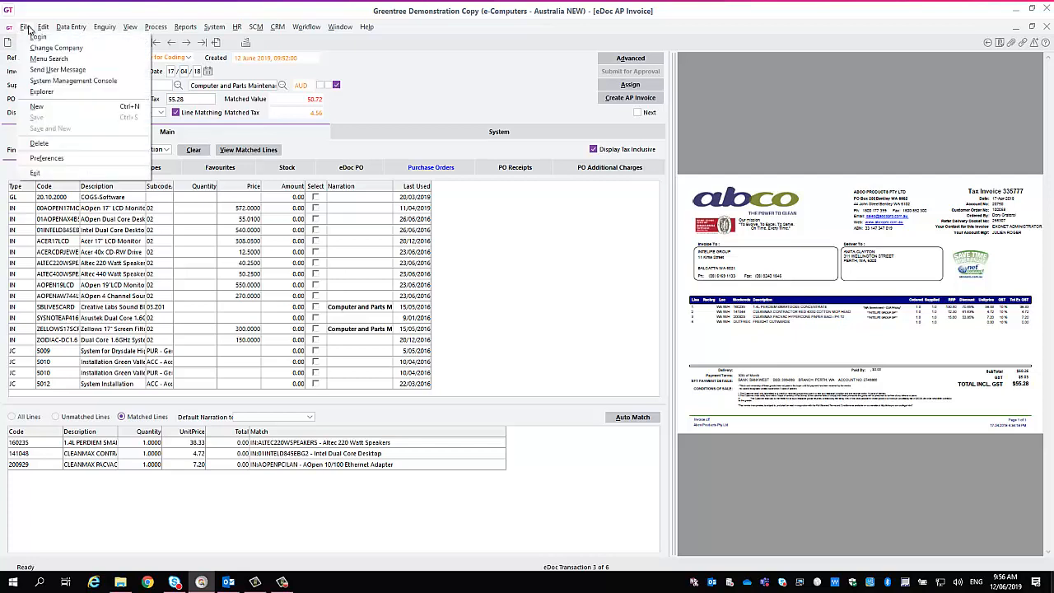
mouse_move(72, 29)
mouse_move(103, 38)
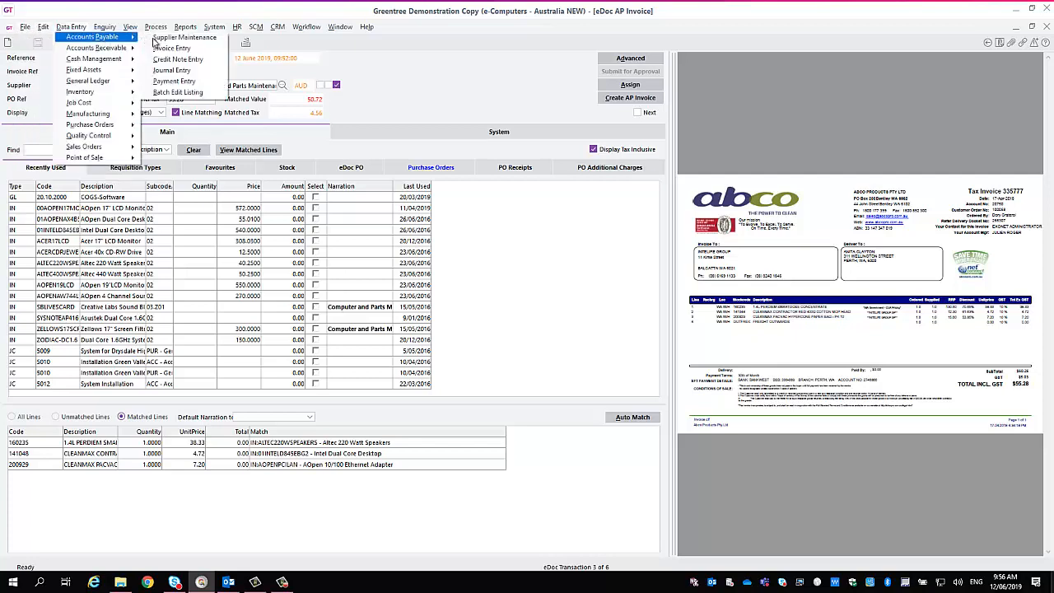
click(165, 38)
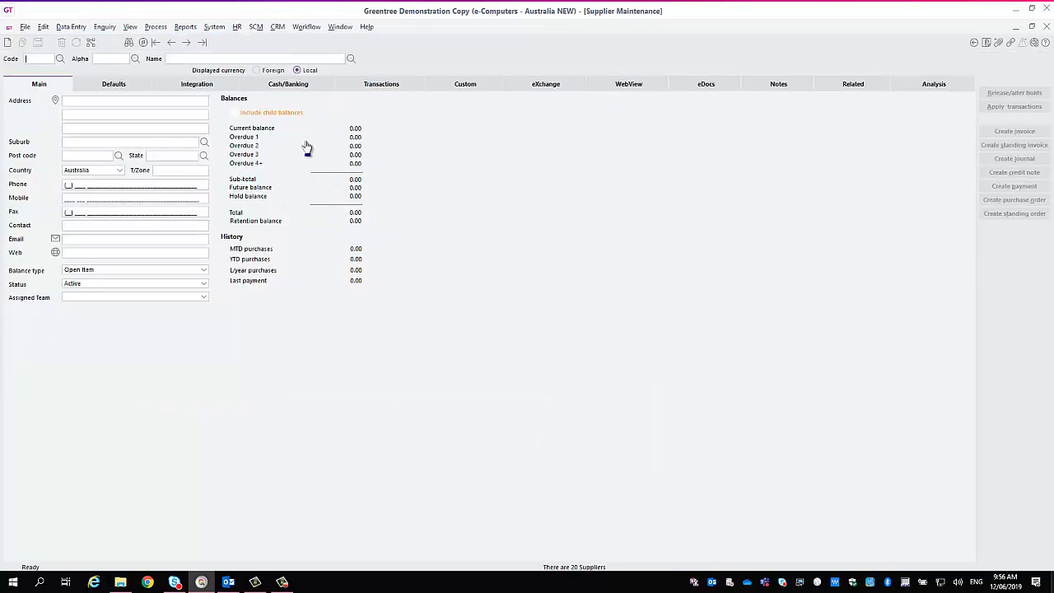
click(59, 59)
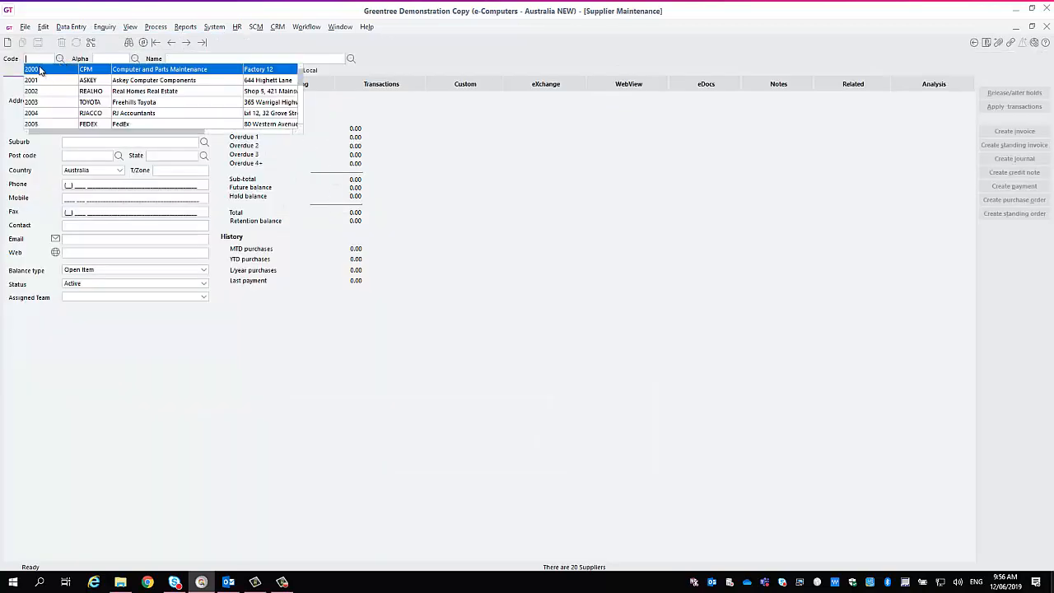
click(41, 72)
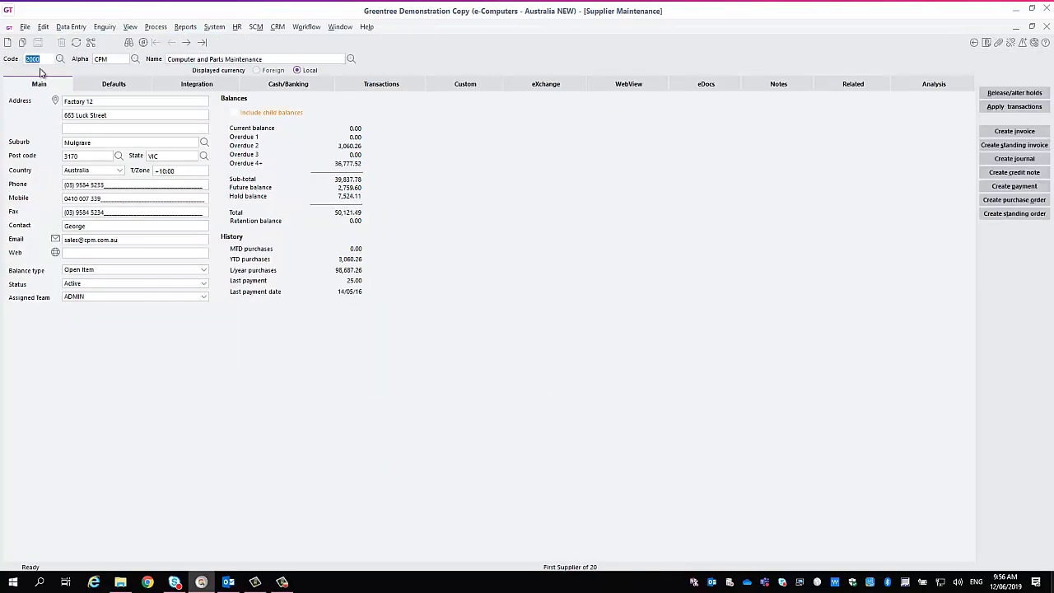
click(705, 90)
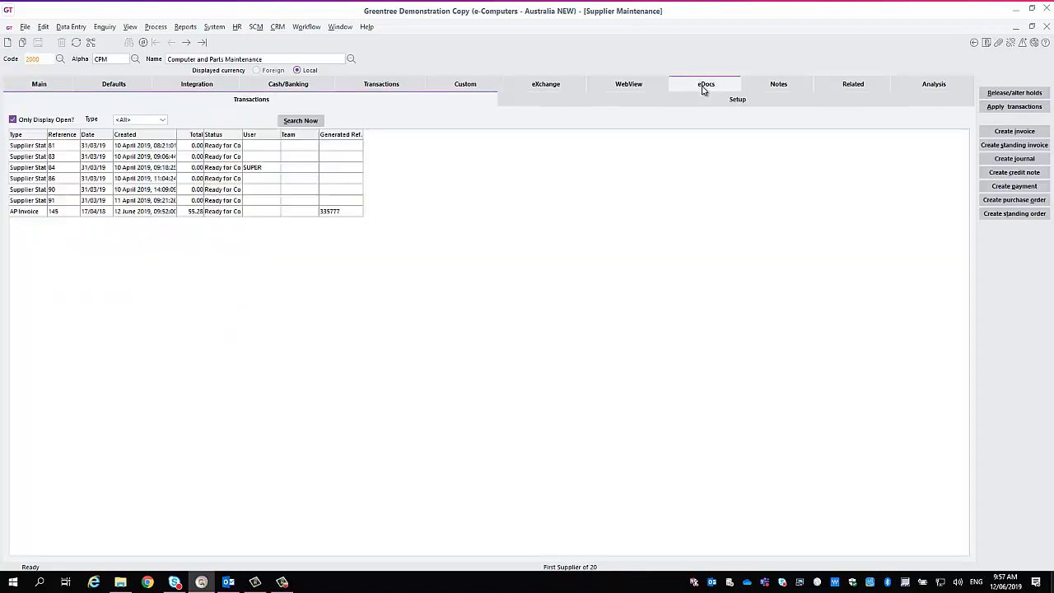
click(720, 104)
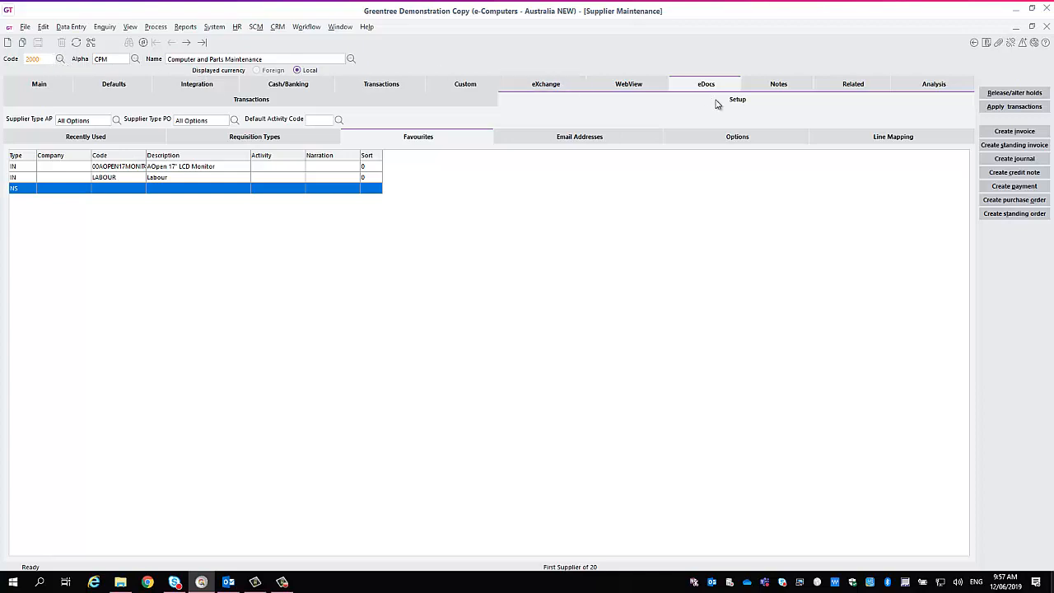
click(850, 143)
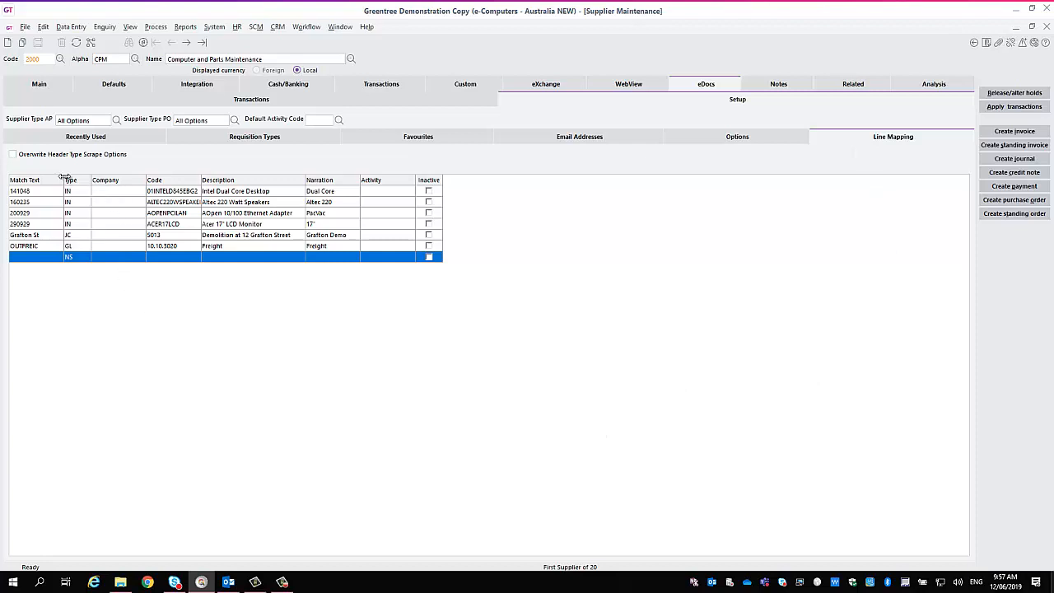
Review the match text, type and code of each line mapping entry, widening the Match Text and Code columns, and close Supplier Maintenance.
drag(64, 176, 79, 177)
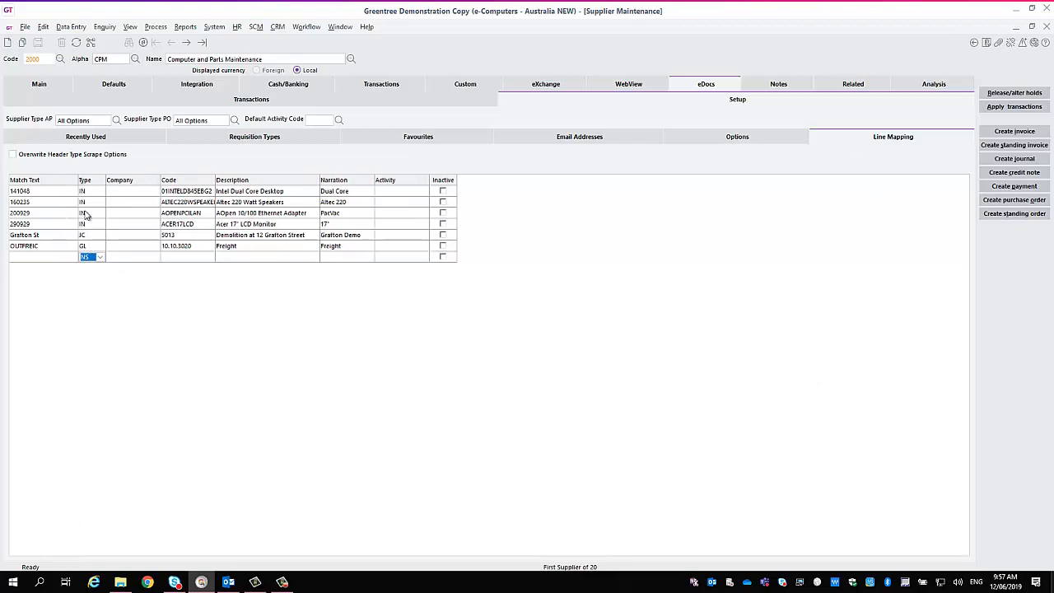
click(30, 192)
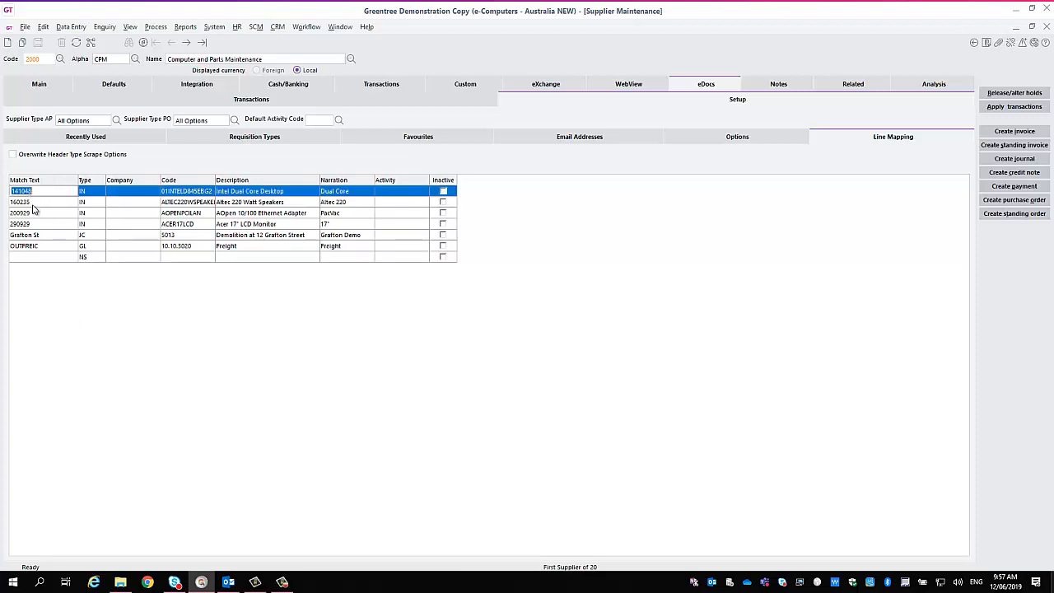
click(35, 203)
click(37, 213)
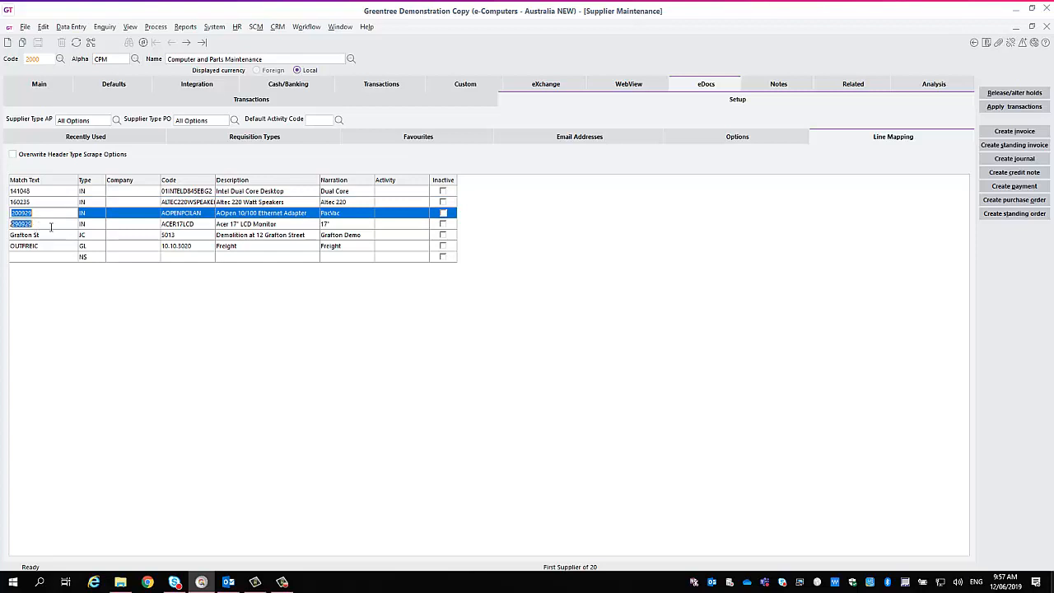
click(48, 225)
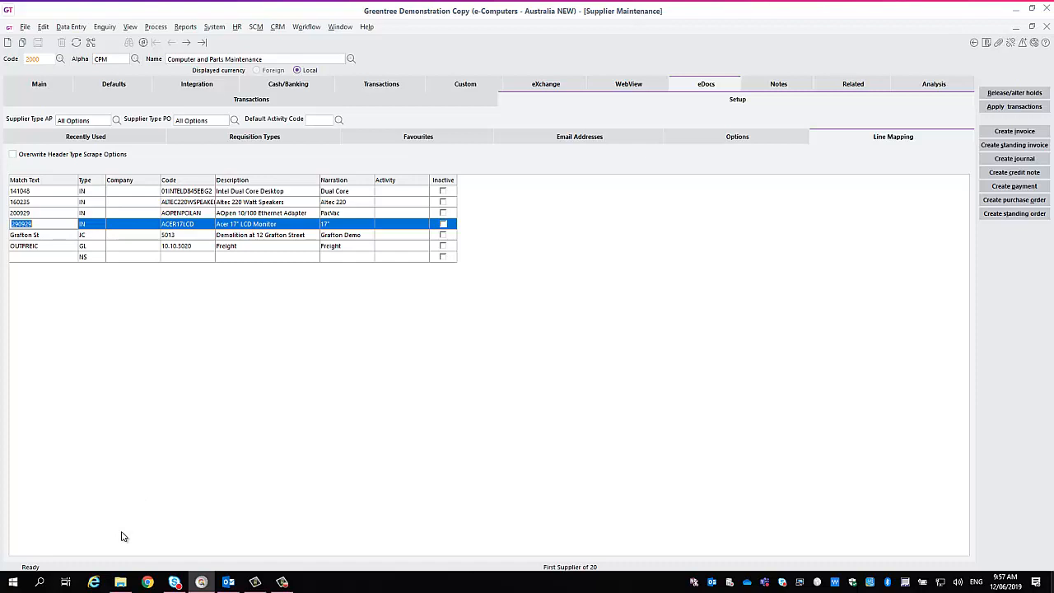
click(94, 236)
click(90, 248)
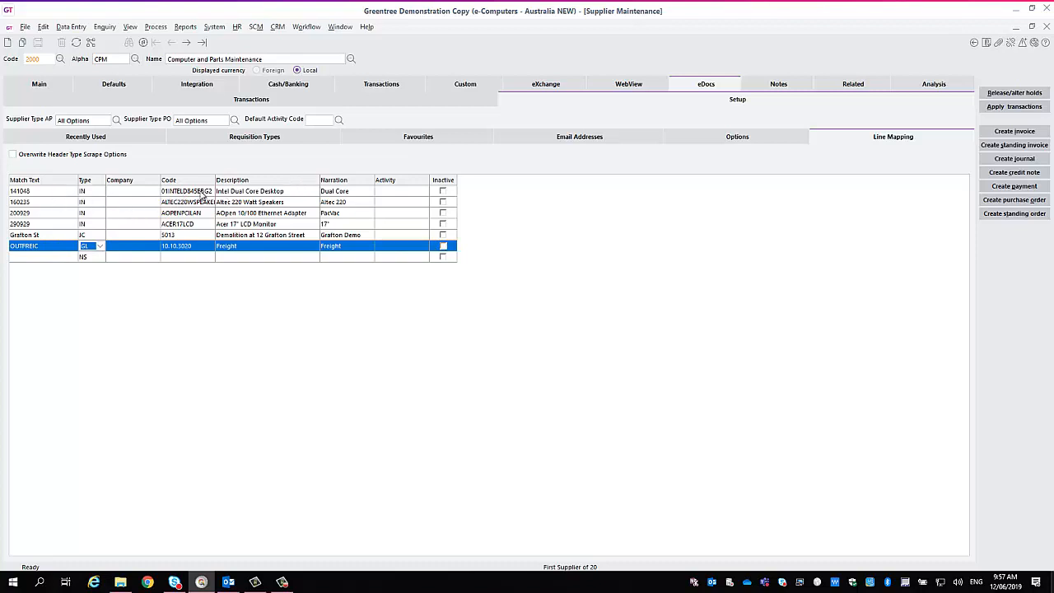
drag(215, 180, 252, 179)
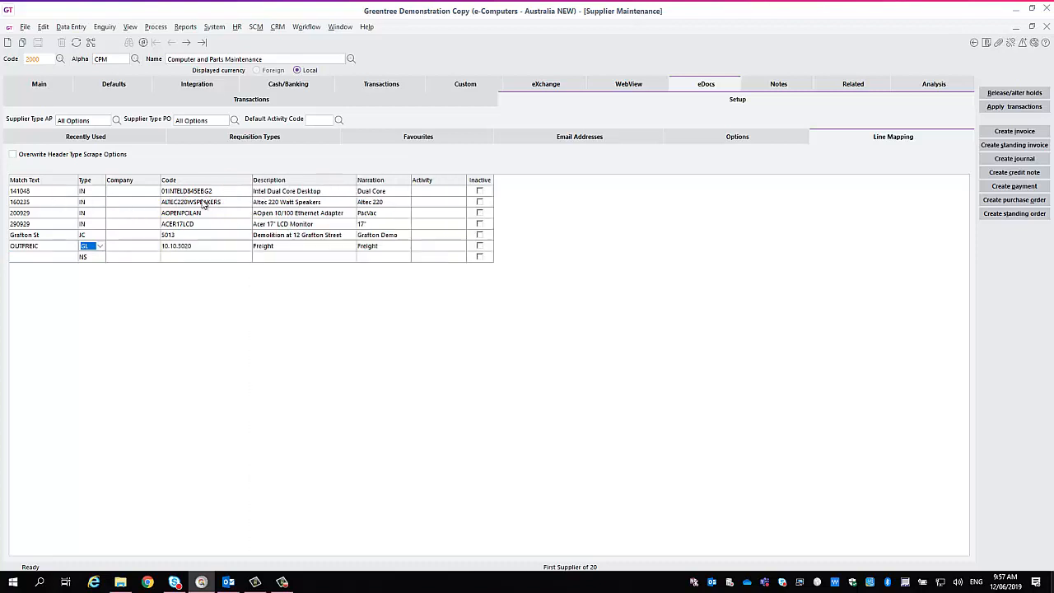
click(24, 192)
click(40, 193)
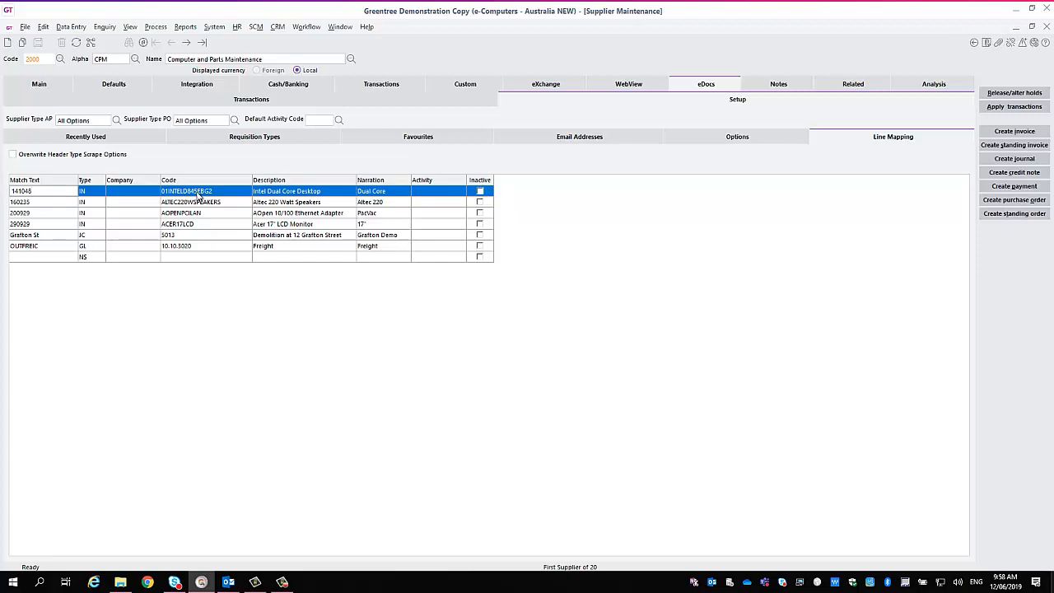
click(1047, 30)
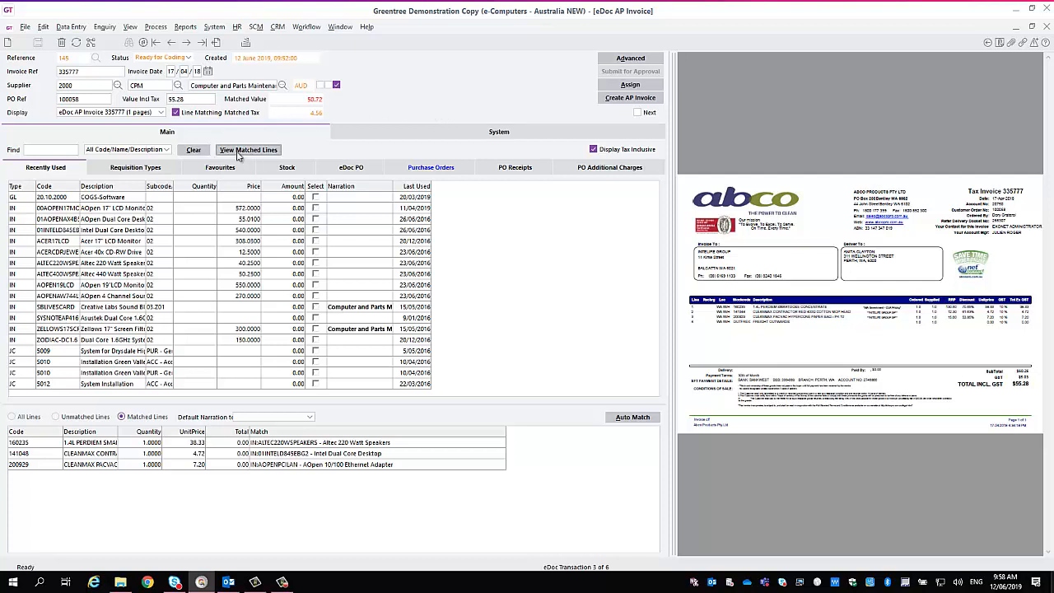
Search the requisition types for Freight and match the outstanding freight line to GL code 30.10.3020.
click(157, 168)
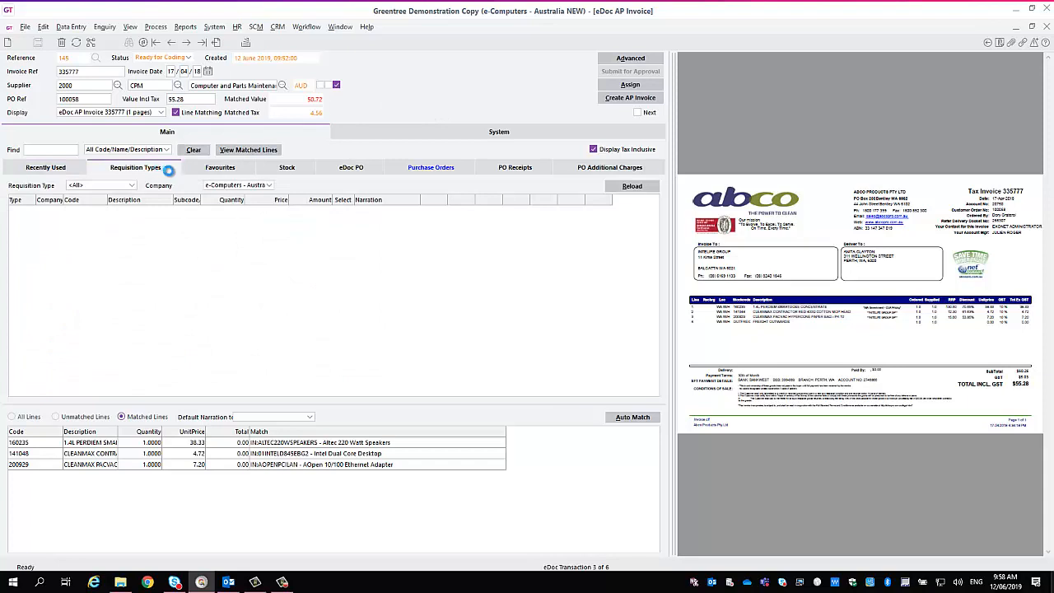
click(62, 149)
text(Fre)
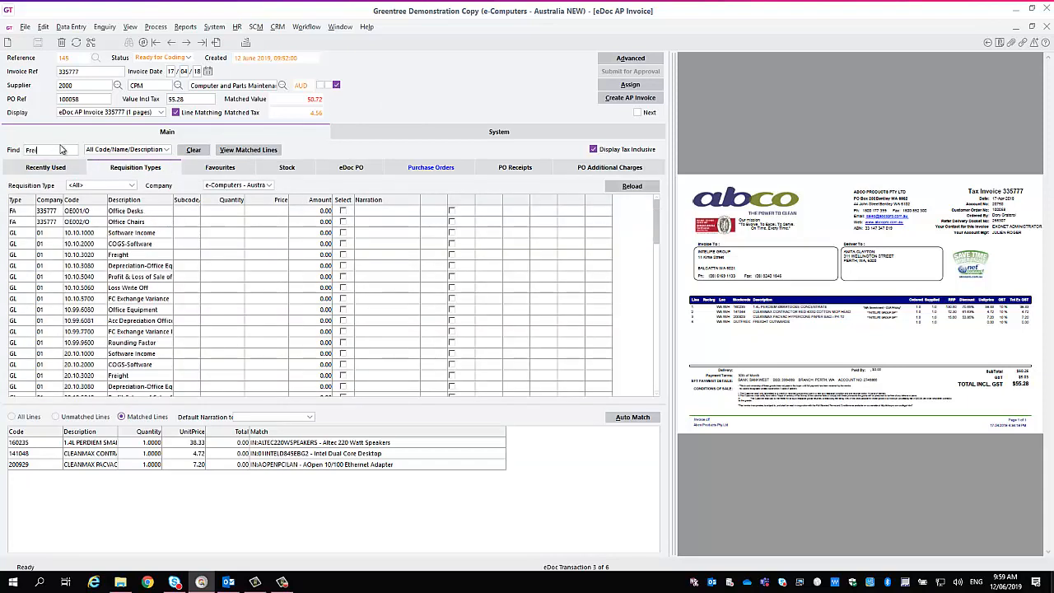
text(ight)
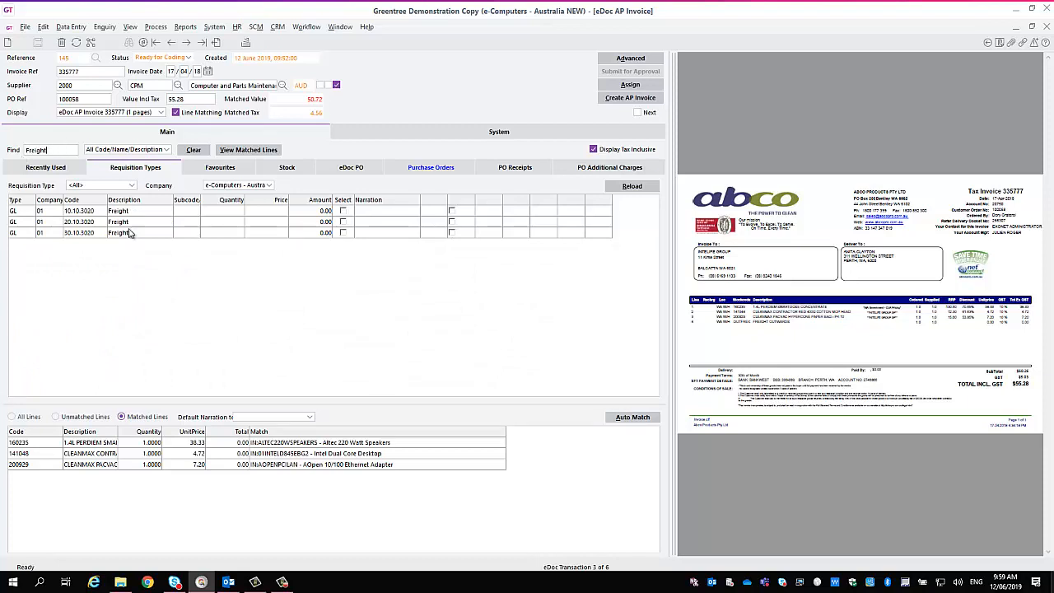
click(343, 233)
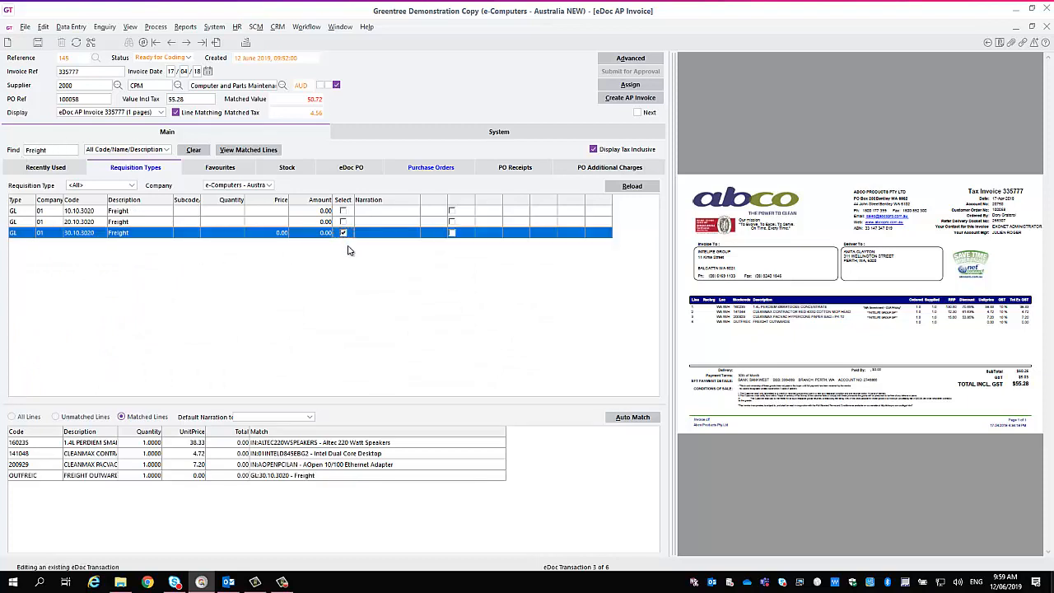
Enter a price of 5 for the matched freight code, and correct it to 5.01.
click(277, 234)
text(5)
key(Tab)
click(272, 234)
text(5.01)
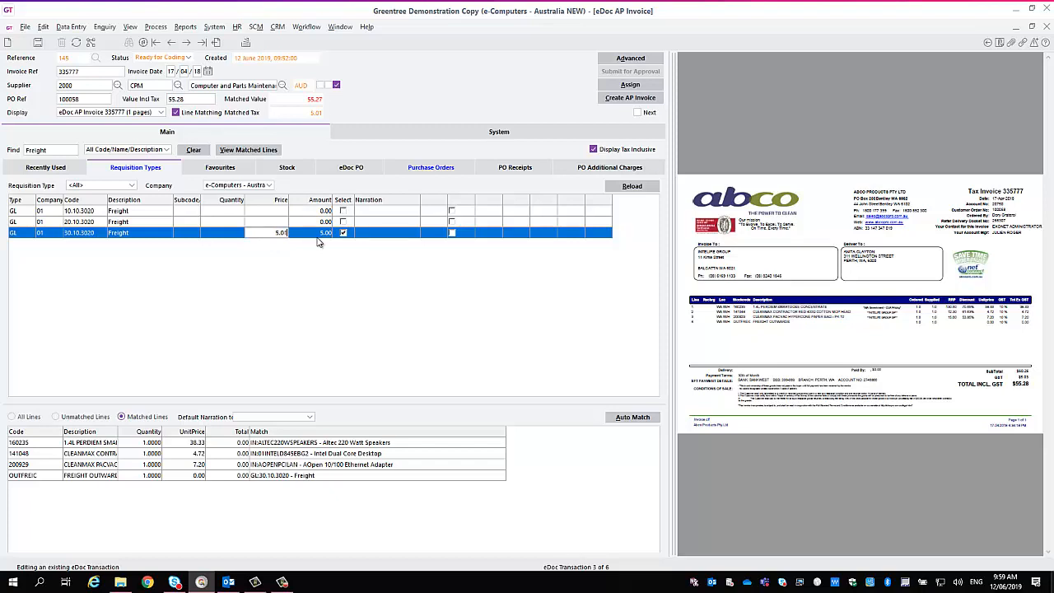
key(Tab)
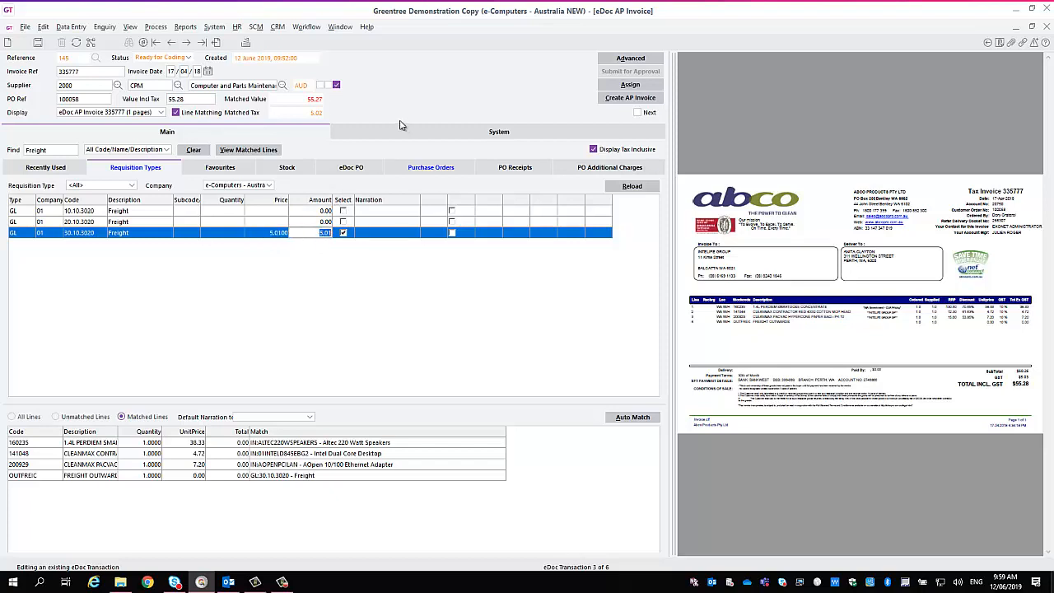
Return to the recently used codes, briefly check the EDoc Desk, and close AP Invoice eDoc 145 without saving its changes.
click(37, 168)
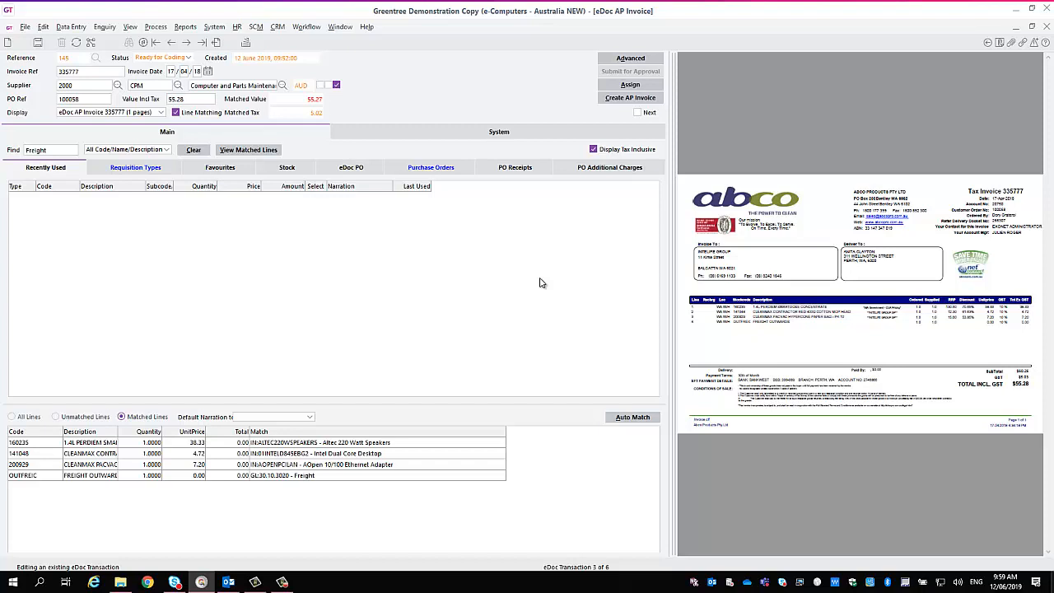
click(1018, 29)
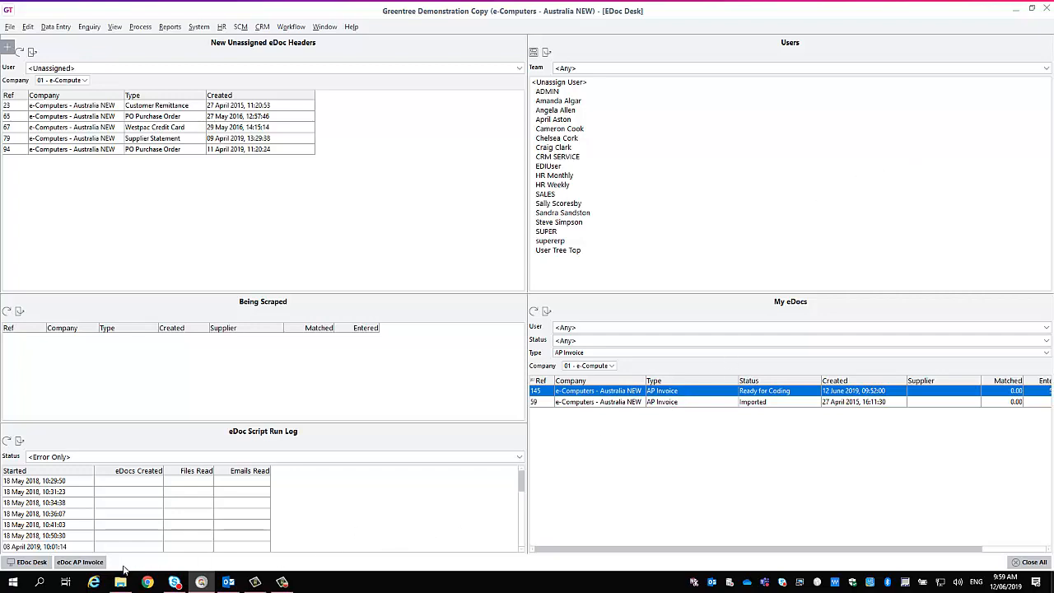
click(80, 562)
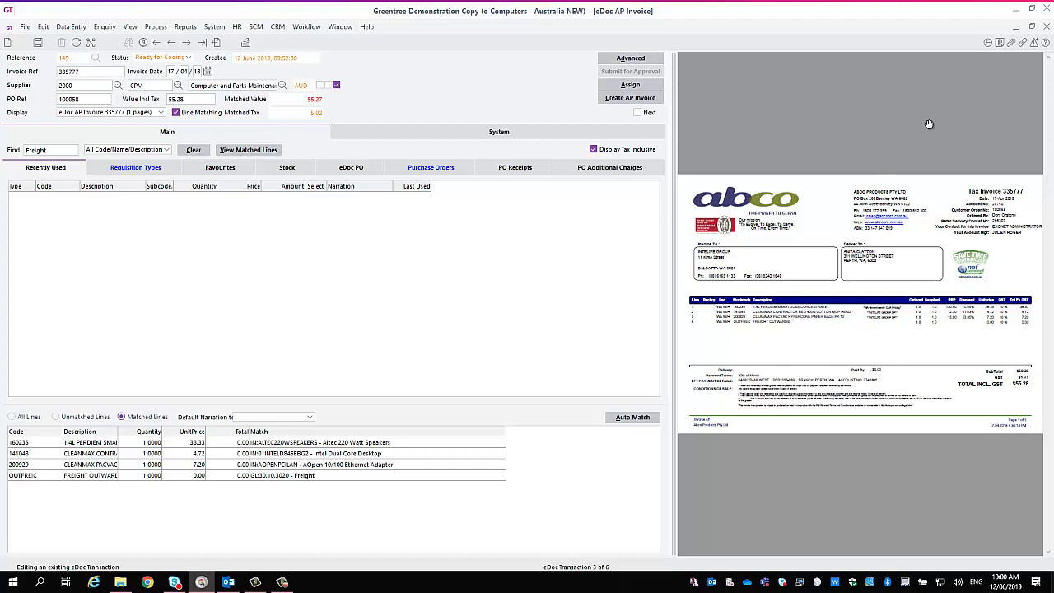
click(1048, 28)
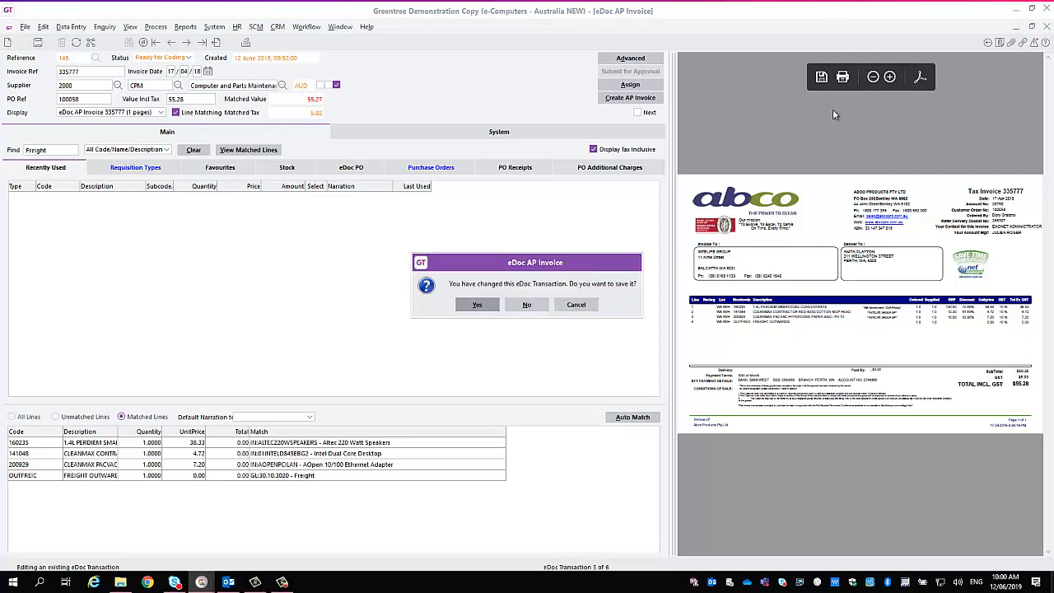
click(527, 306)
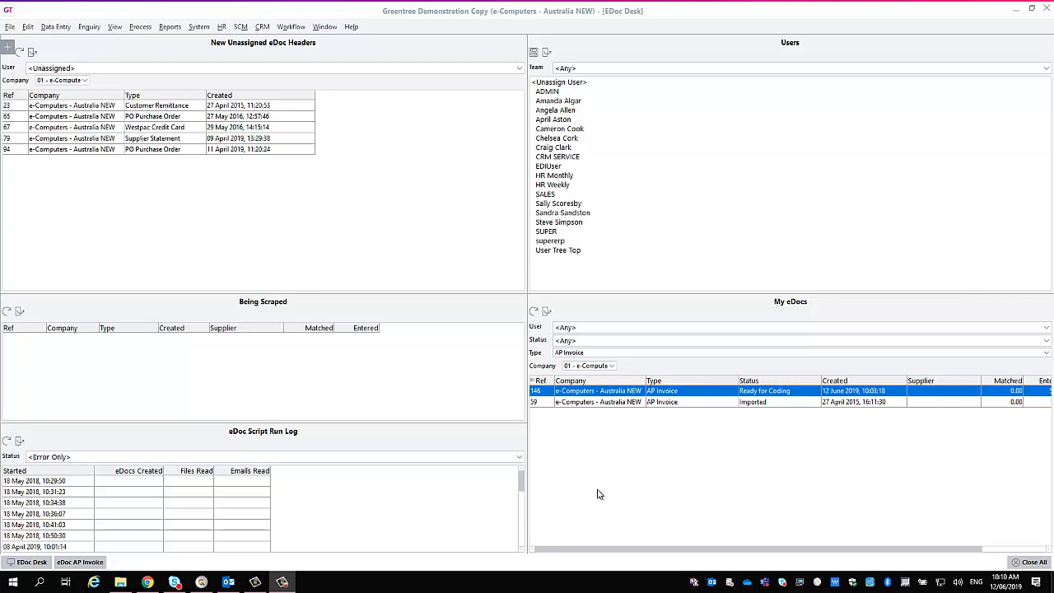
Open AP Invoice eDoc 146 from My eDocs in a maximised window, with its empty PO Ref field ready for entry.
double_click(598, 394)
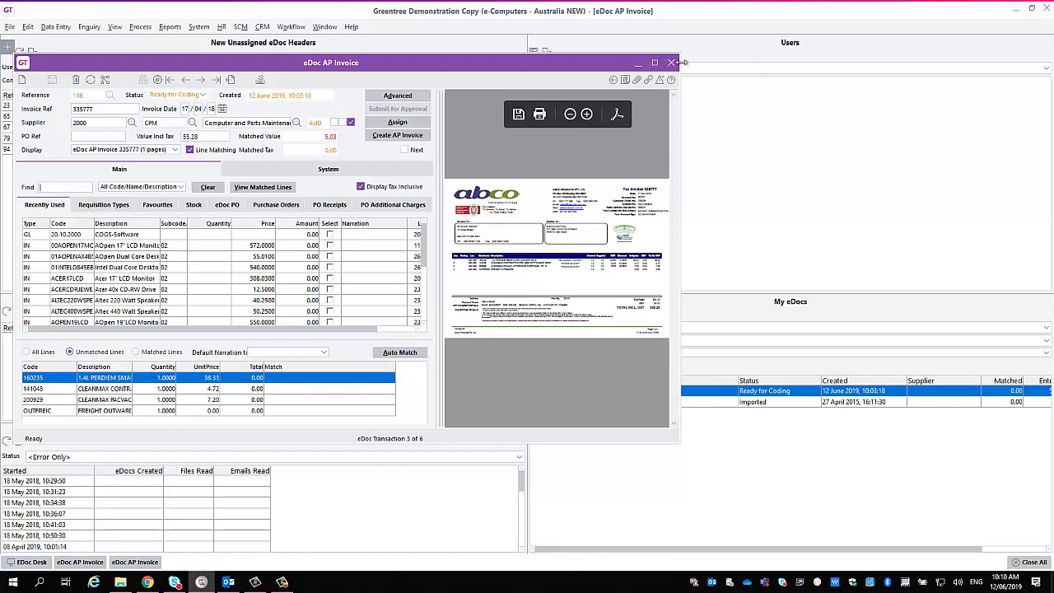
click(655, 63)
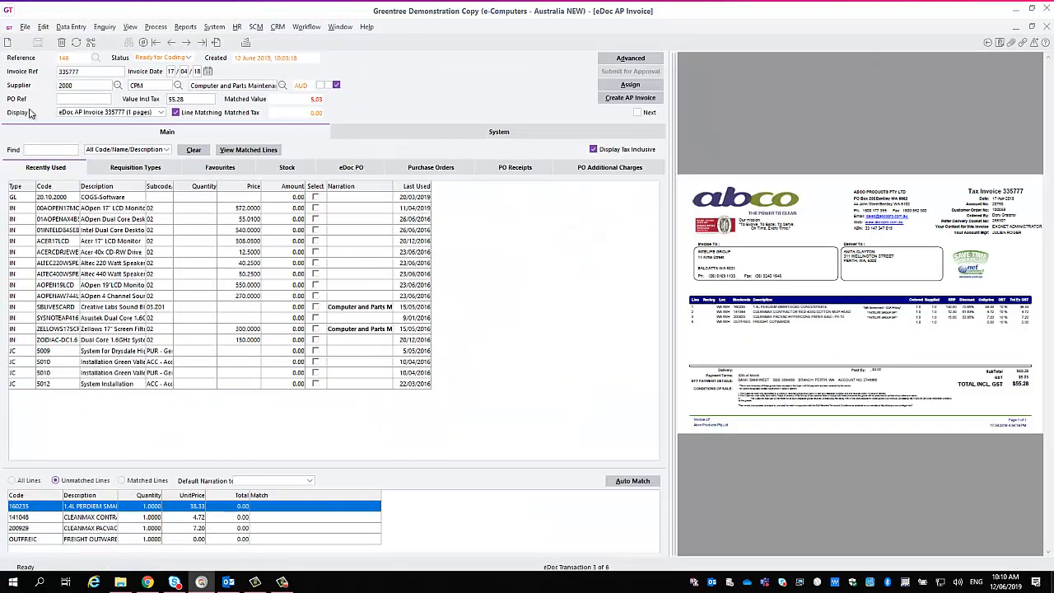
click(72, 98)
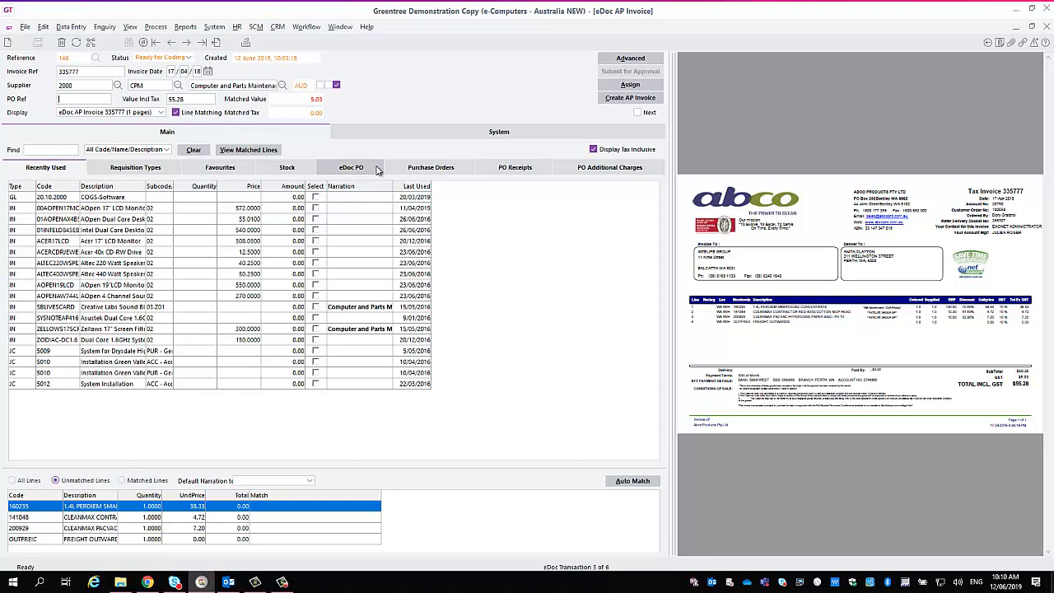
Enlarge the scraped invoice lines area, keep it filtered to unmatched lines, and auto match the lines of the invoice.
click(13, 483)
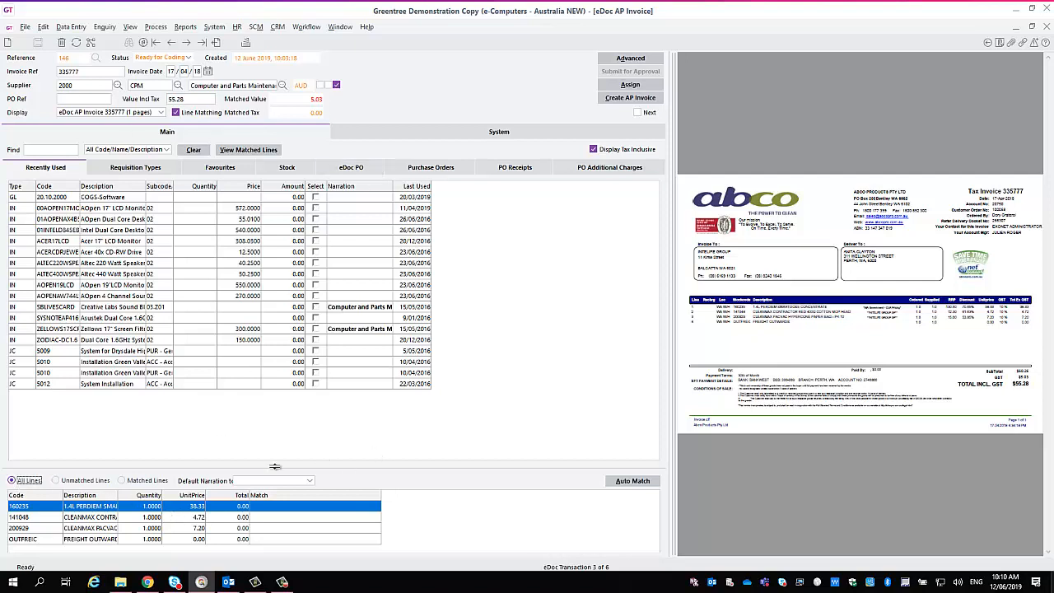
click(76, 483)
drag(94, 463, 152, 438)
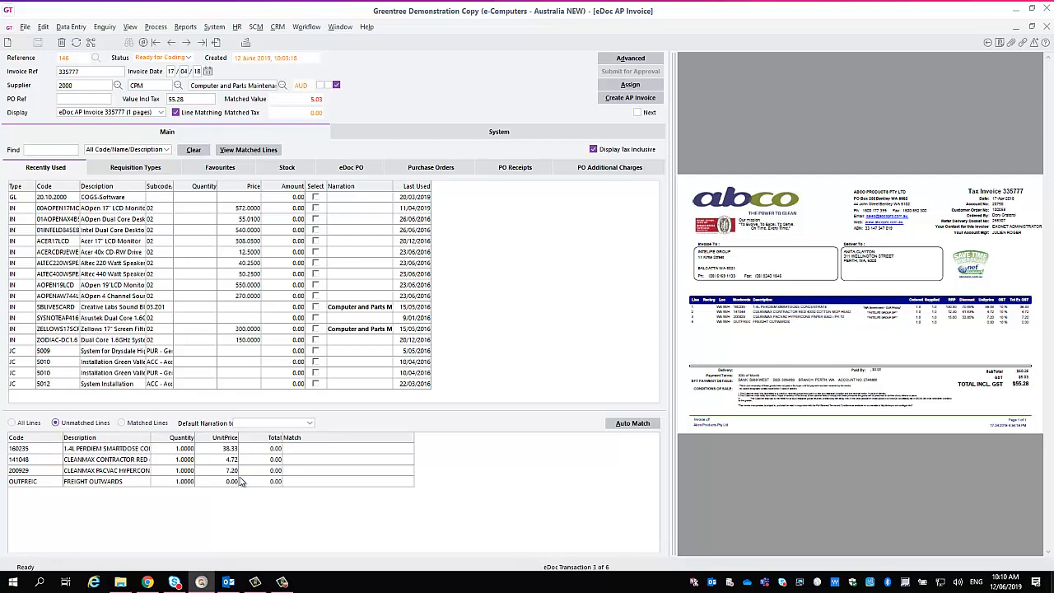
click(631, 424)
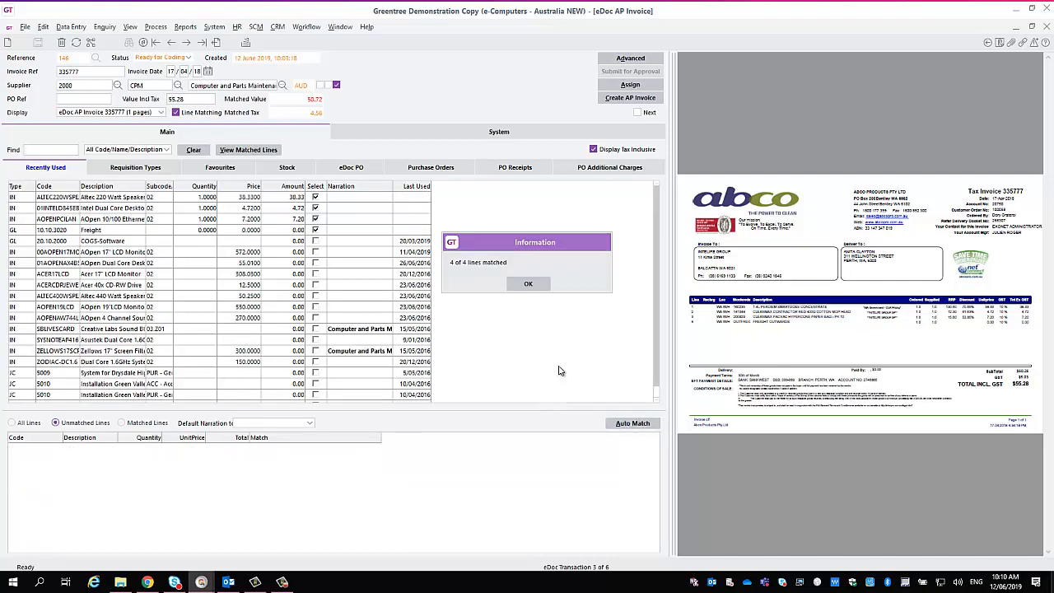
click(541, 290)
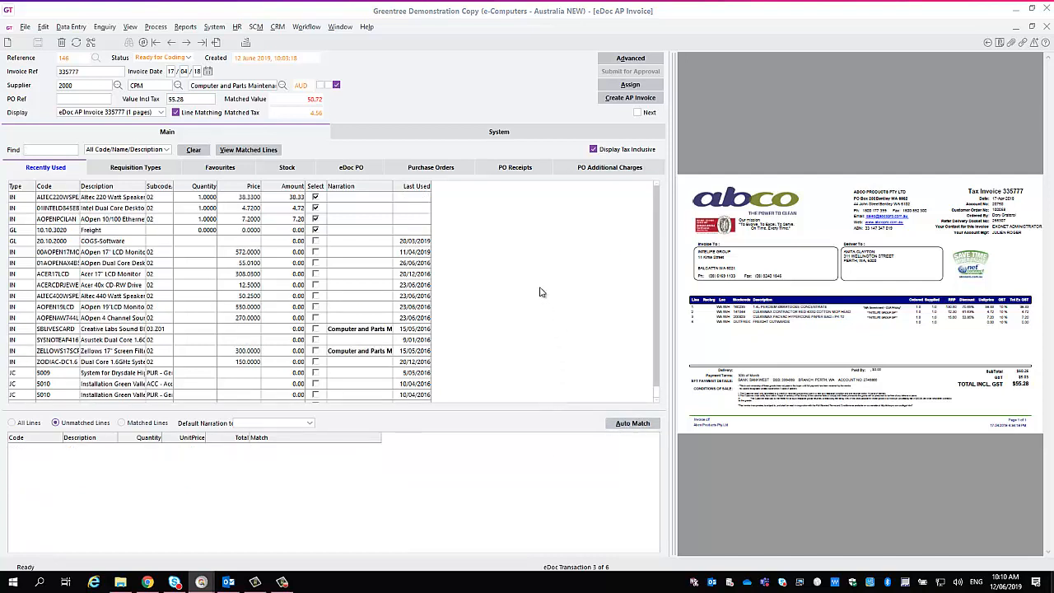
List all invoice lines and widen their Match column and the Code column of the recently used codes to show full text.
click(25, 425)
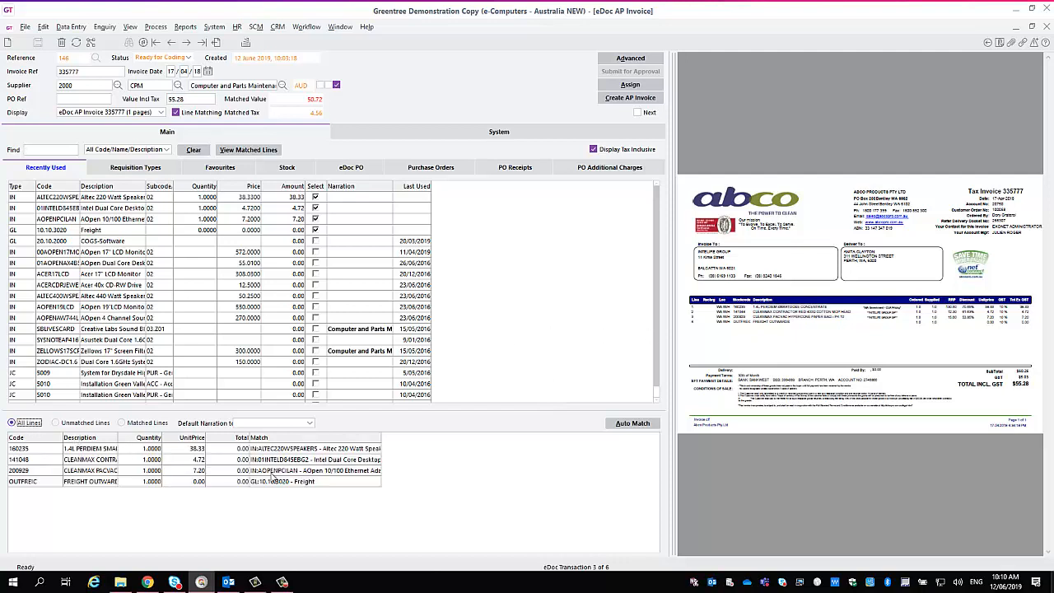
drag(381, 441, 465, 449)
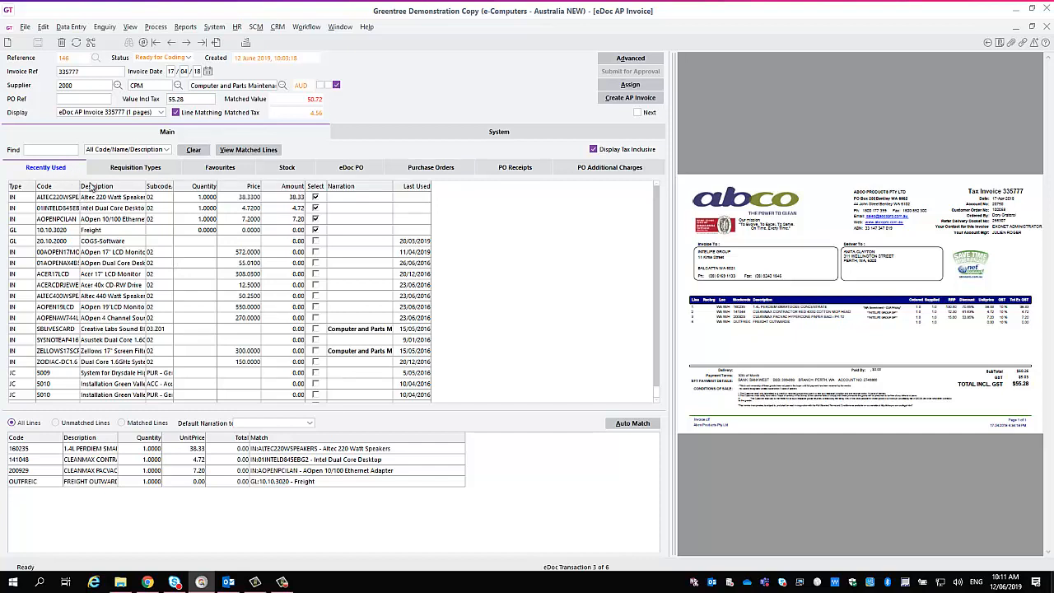
drag(80, 189, 116, 191)
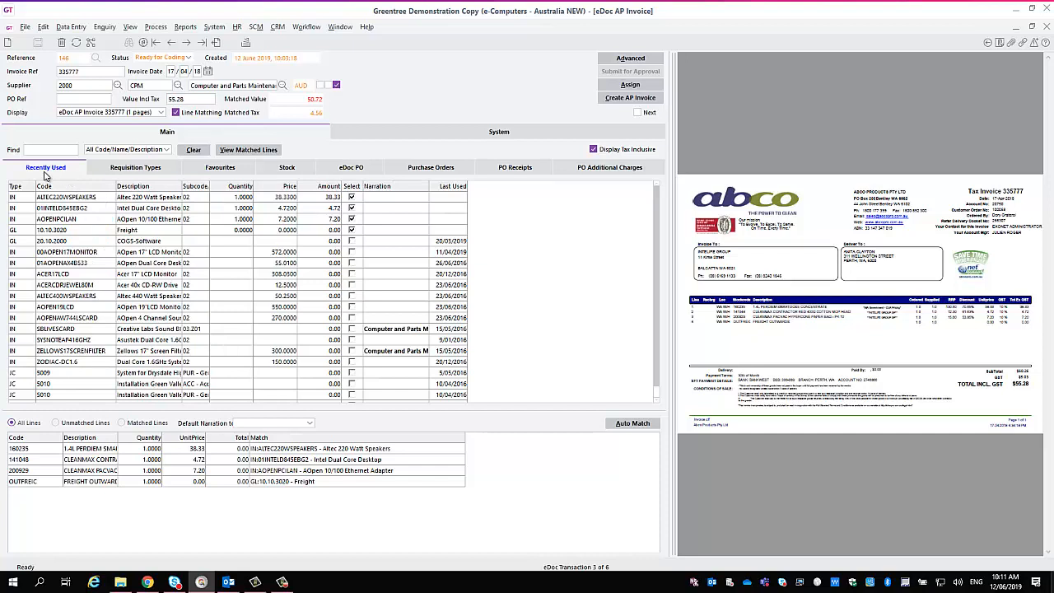